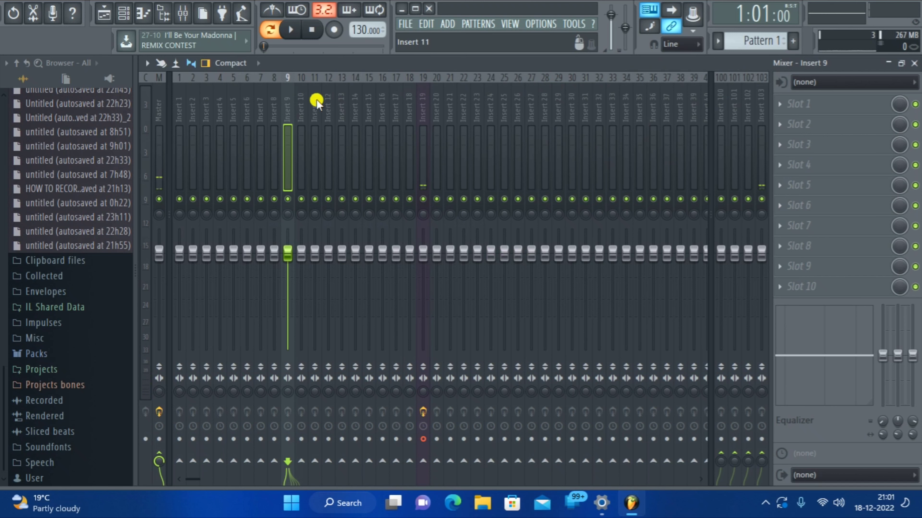
{"action": "scroll", "coordinate": [309, 109], "scroll_direction": "down", "scroll_amount": 7}
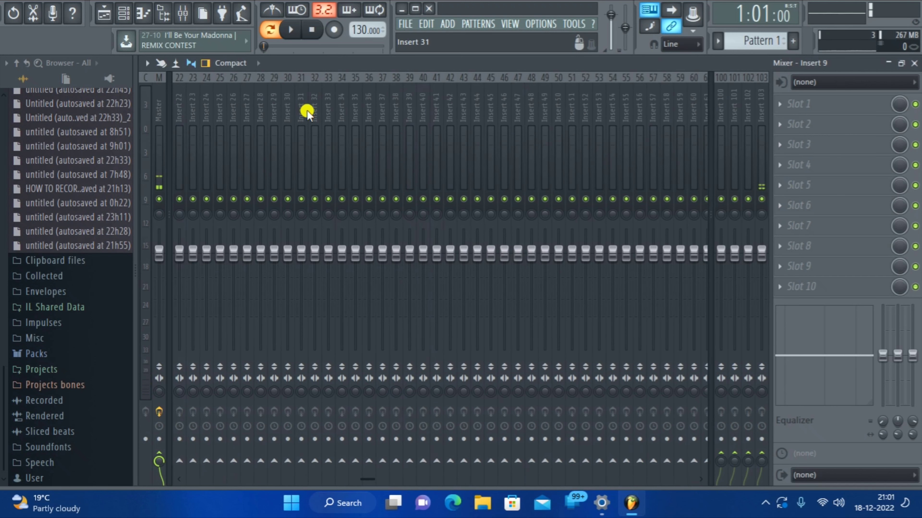
{"action": "scroll", "coordinate": [307, 111], "scroll_direction": "up", "scroll_amount": 7}
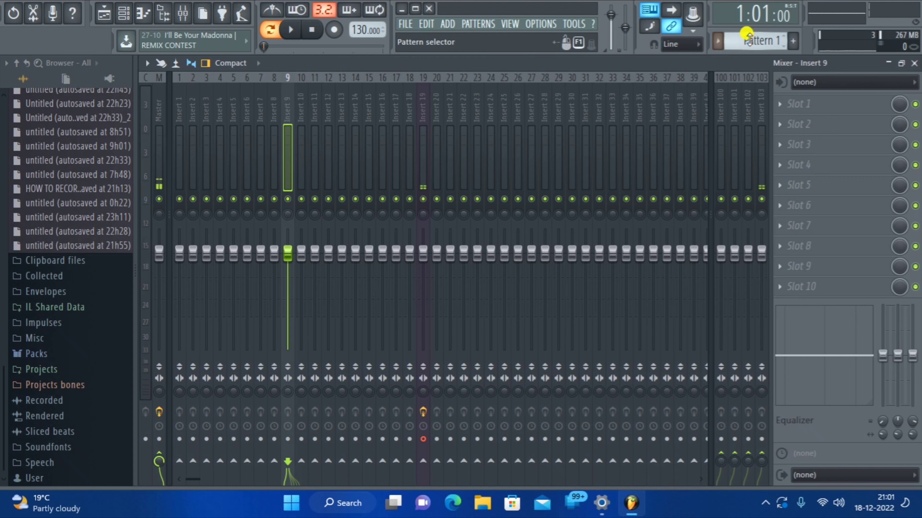
- Look through the Desktop folder for the Ek Ajnabi Haseena Se karaoke MP3 in the MP3 export dialog, and close it without saving
{"action": "left_click", "coordinate": [403, 25]}
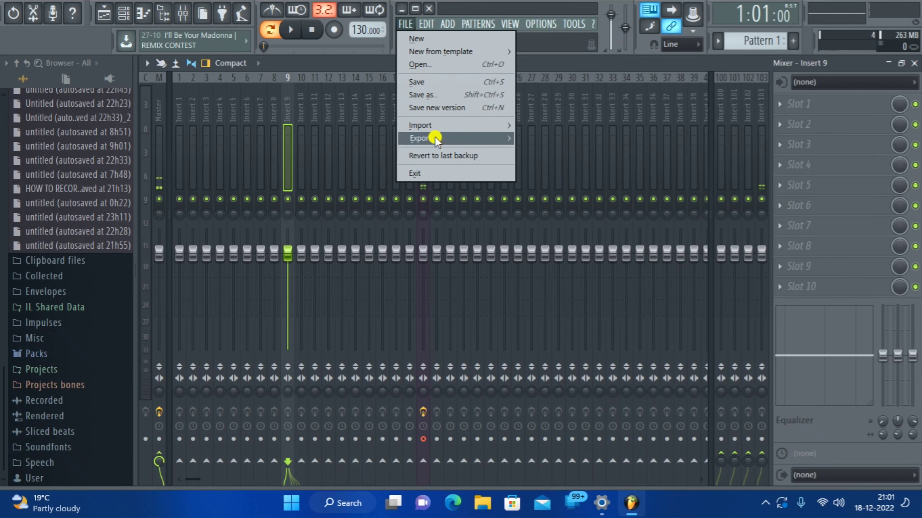
{"action": "mouse_move", "coordinate": [436, 137]}
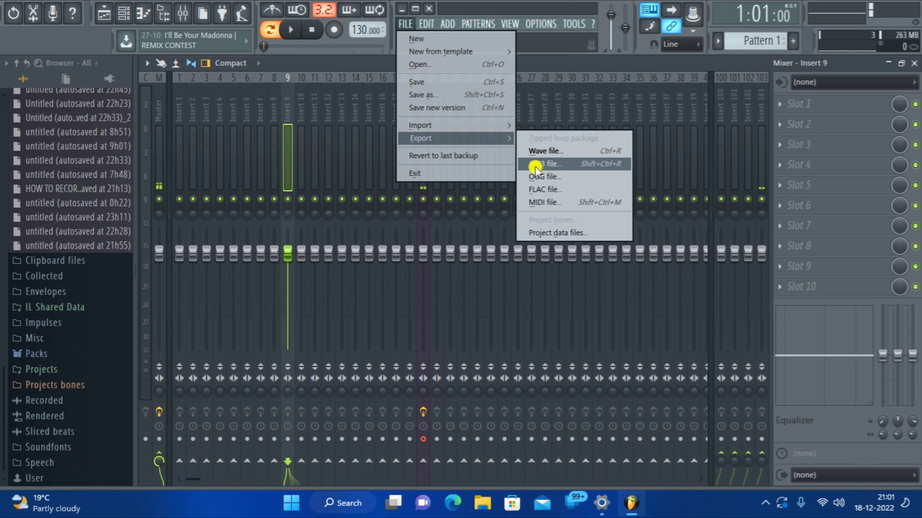
{"action": "left_click", "coordinate": [555, 166]}
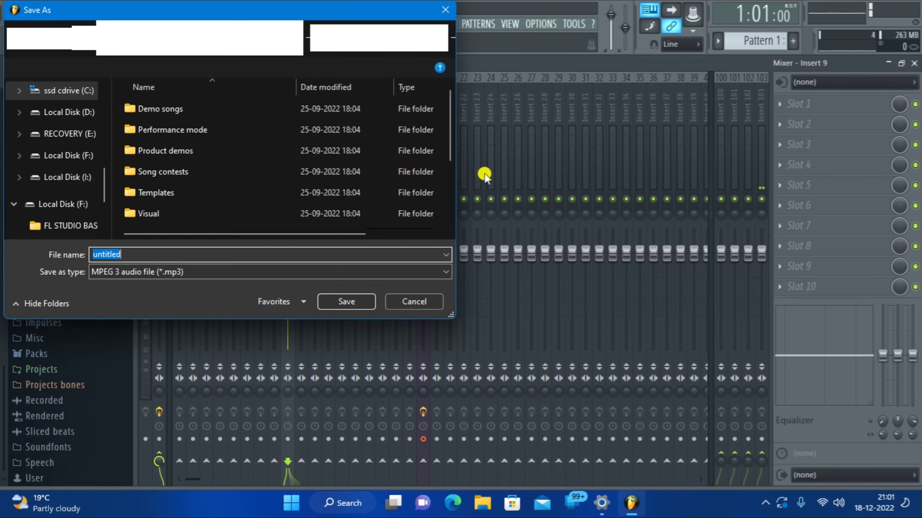
{"action": "scroll", "coordinate": [187, 132], "scroll_direction": "down", "scroll_amount": 2}
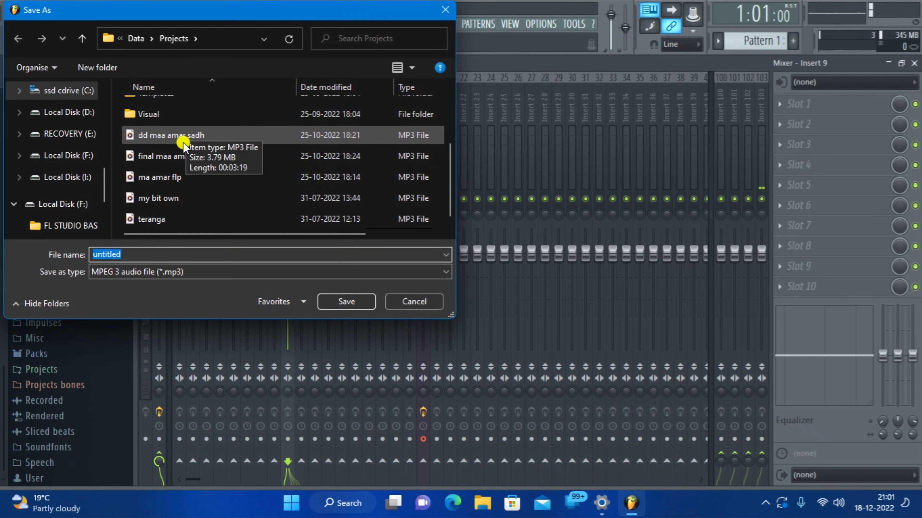
{"action": "scroll", "coordinate": [183, 136], "scroll_direction": "up", "scroll_amount": 2}
{"action": "scroll", "coordinate": [60, 145], "scroll_direction": "down", "scroll_amount": 2}
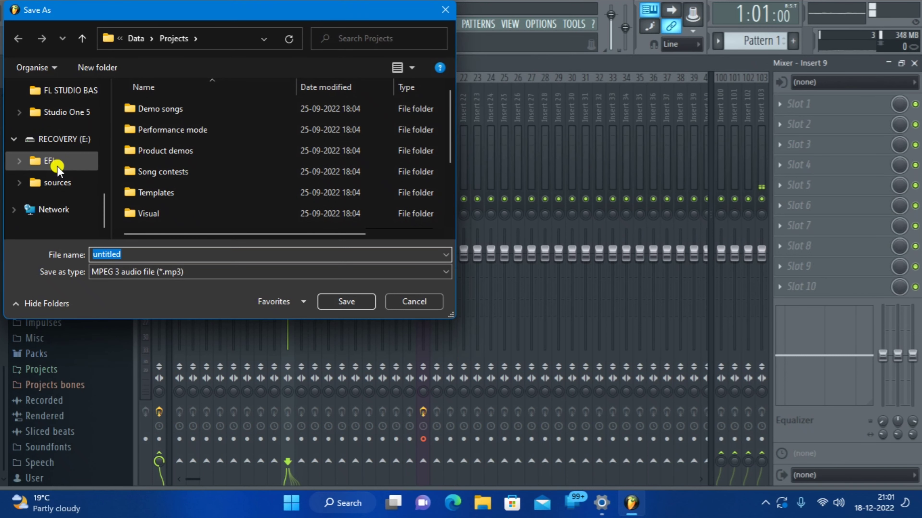
{"action": "scroll", "coordinate": [58, 160], "scroll_direction": "up", "scroll_amount": 5}
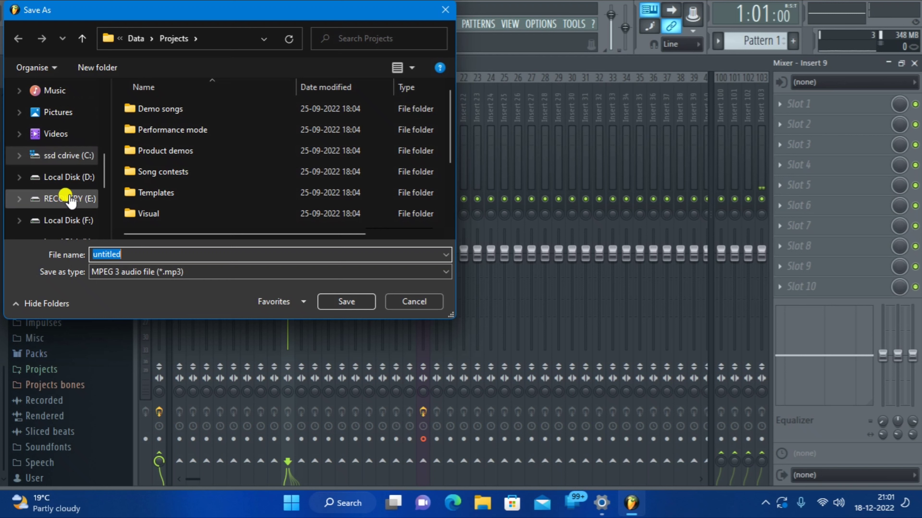
{"action": "scroll", "coordinate": [59, 181], "scroll_direction": "up", "scroll_amount": 2}
{"action": "scroll", "coordinate": [56, 176], "scroll_direction": "up", "scroll_amount": 3}
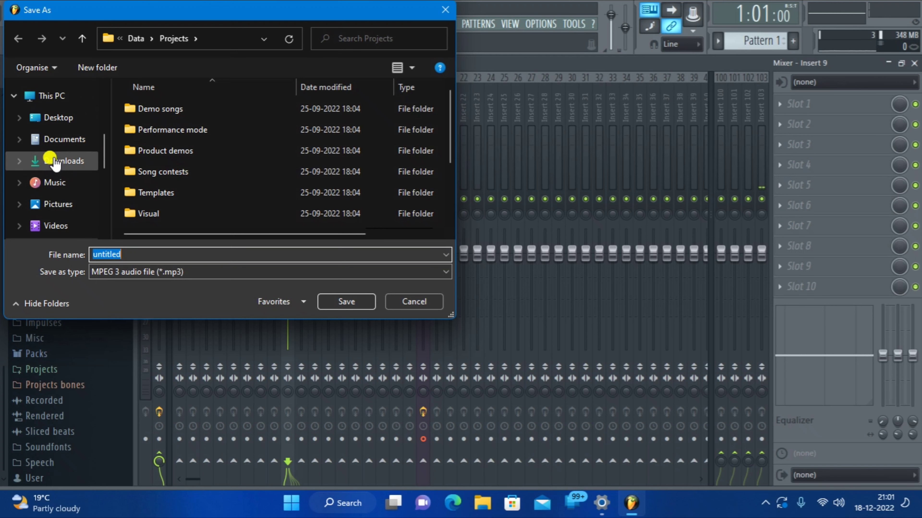
{"action": "left_click", "coordinate": [69, 123]}
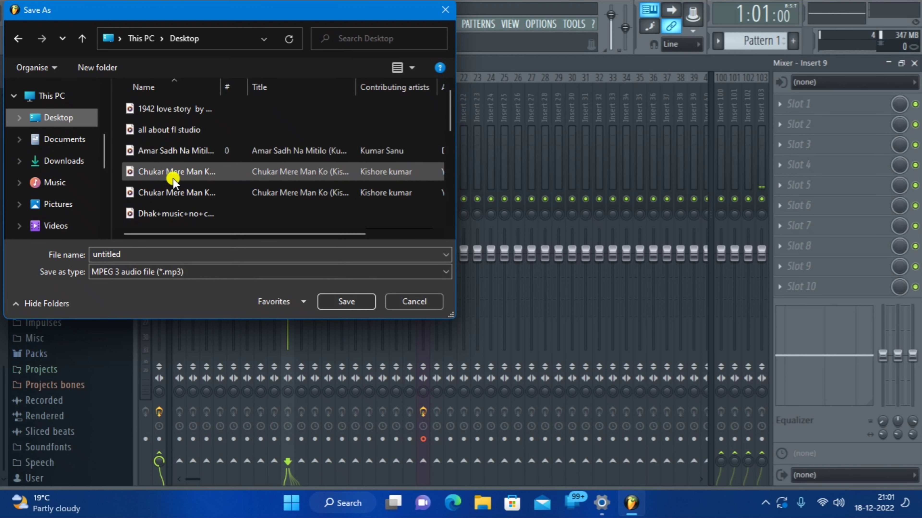
{"action": "scroll", "coordinate": [185, 167], "scroll_direction": "down", "scroll_amount": 1}
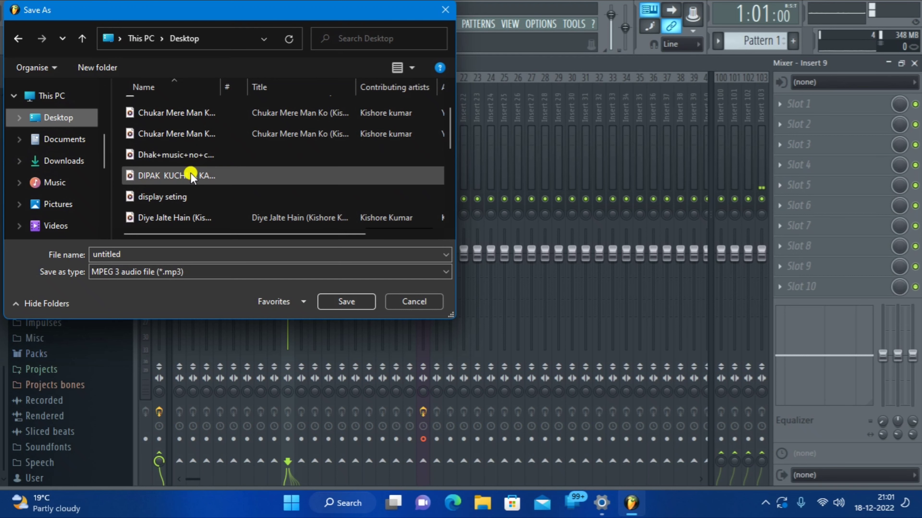
{"action": "scroll", "coordinate": [171, 209], "scroll_direction": "down", "scroll_amount": 1}
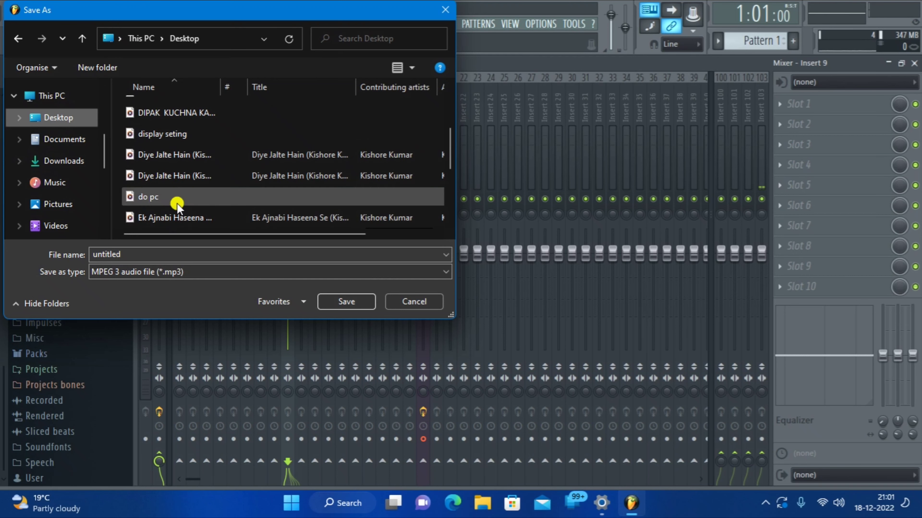
{"action": "scroll", "coordinate": [175, 211], "scroll_direction": "down", "scroll_amount": 3}
{"action": "scroll", "coordinate": [151, 206], "scroll_direction": "down", "scroll_amount": 1}
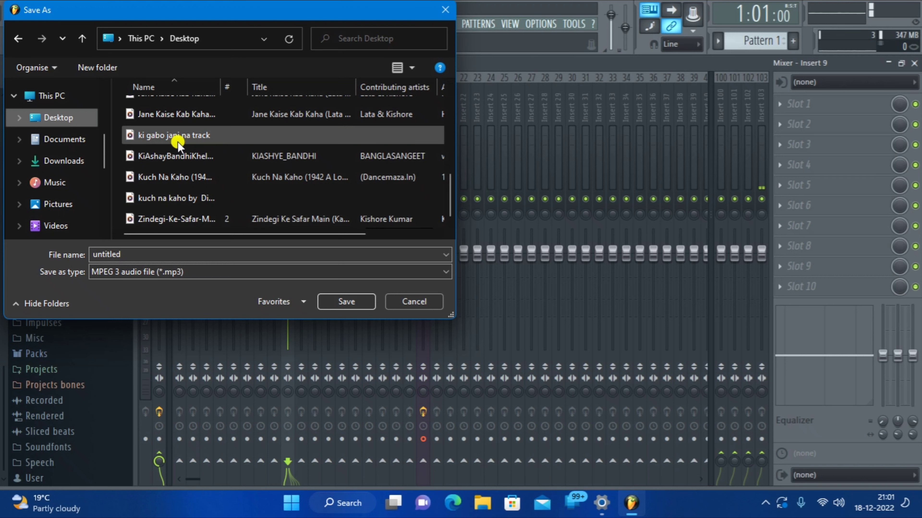
{"action": "scroll", "coordinate": [177, 138], "scroll_direction": "up", "scroll_amount": 1}
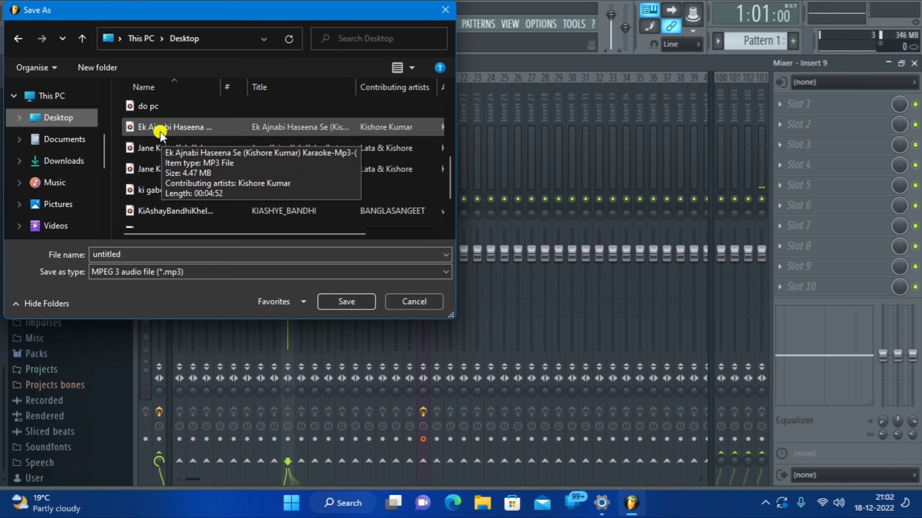
{"action": "left_click", "coordinate": [210, 127]}
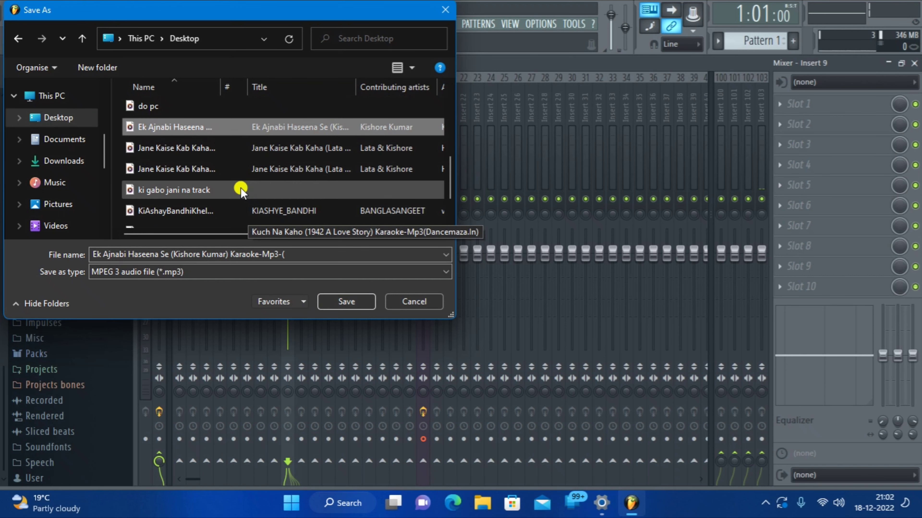
{"action": "left_click", "coordinate": [446, 16]}
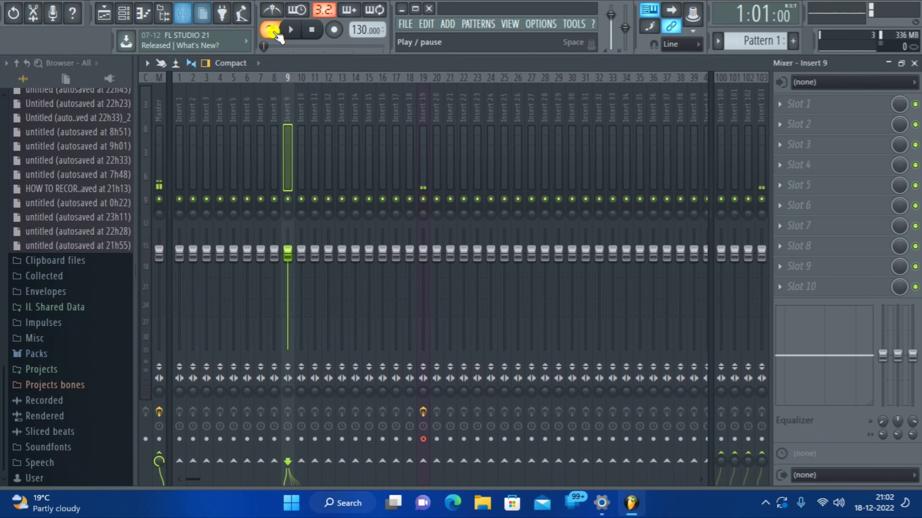
- Import the Ek Ajnabi Haseena Se karaoke MP3 from the Windows desktop onto playlist Track 1, aligned to the start of bar 1
{"action": "left_click", "coordinate": [402, 14]}
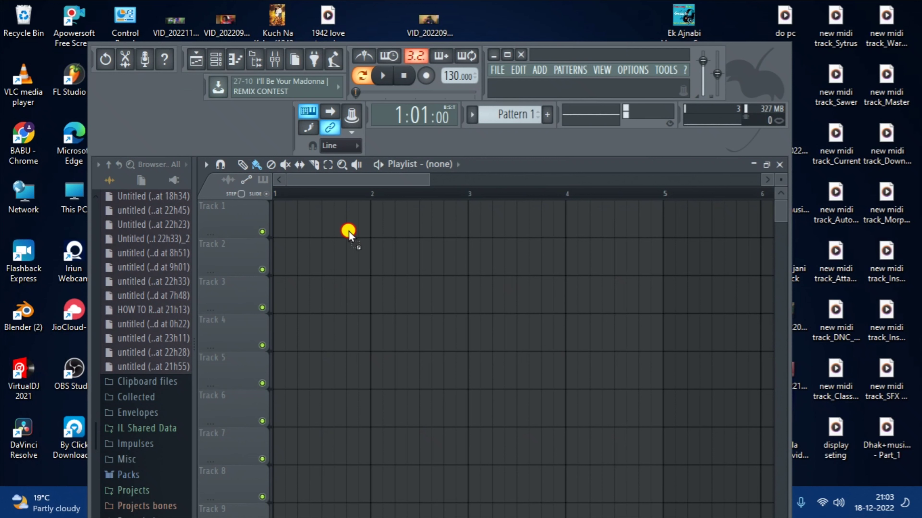
{"action": "left_click_drag", "start_coordinate": [297, 236], "coordinate": [275, 212]}
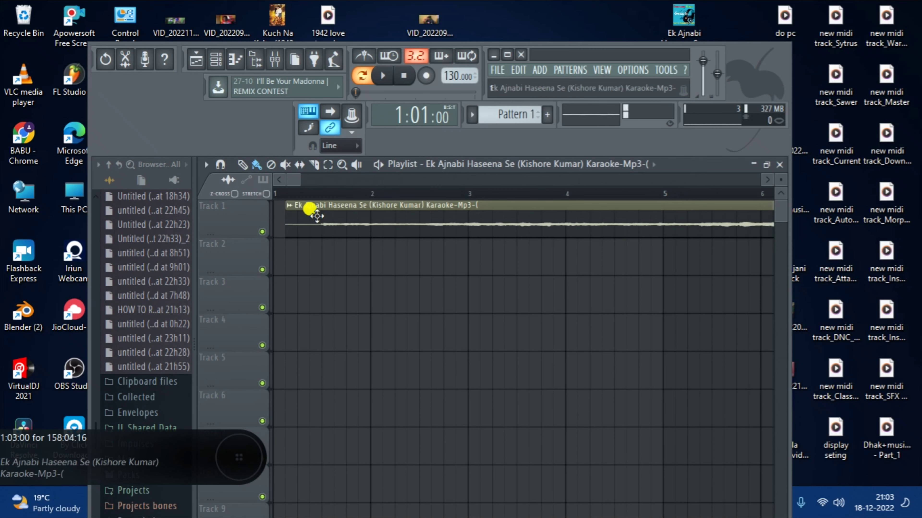
{"action": "left_click_drag", "start_coordinate": [444, 204], "coordinate": [432, 205]}
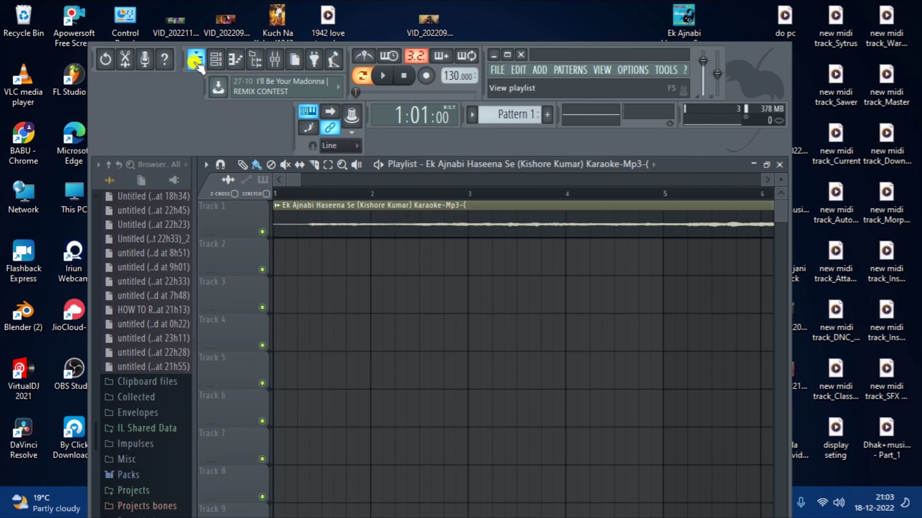
{"action": "left_click", "coordinate": [505, 55]}
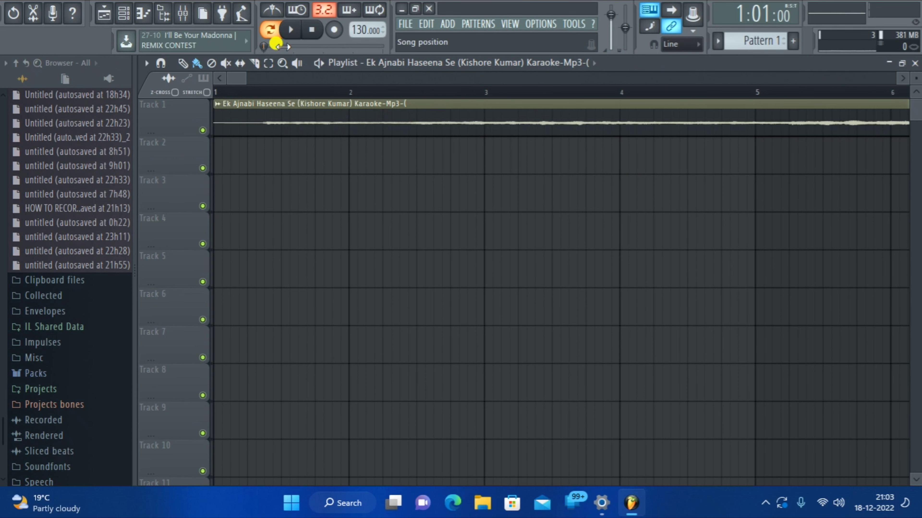
- Examine the audio input sources offered for mixer Insert 9 and the list of available devices in the audio settings
{"action": "left_click", "coordinate": [183, 12]}
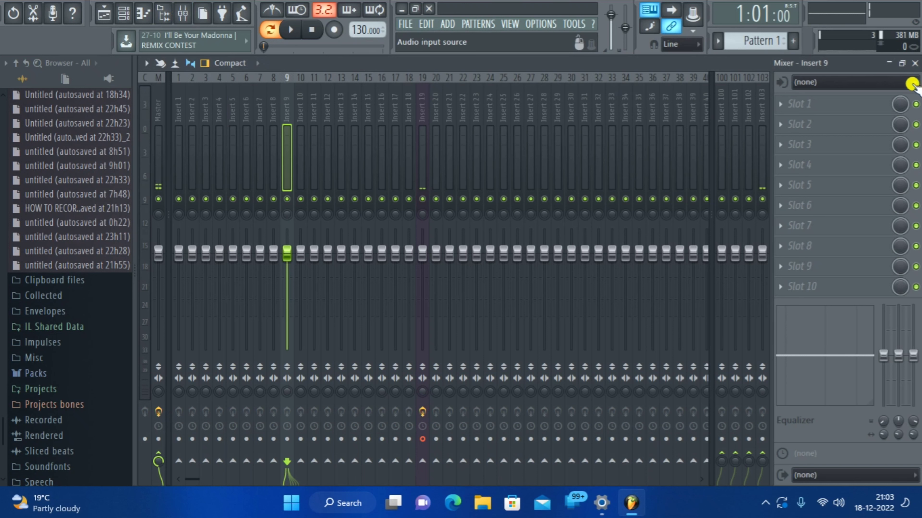
{"action": "left_click", "coordinate": [902, 84]}
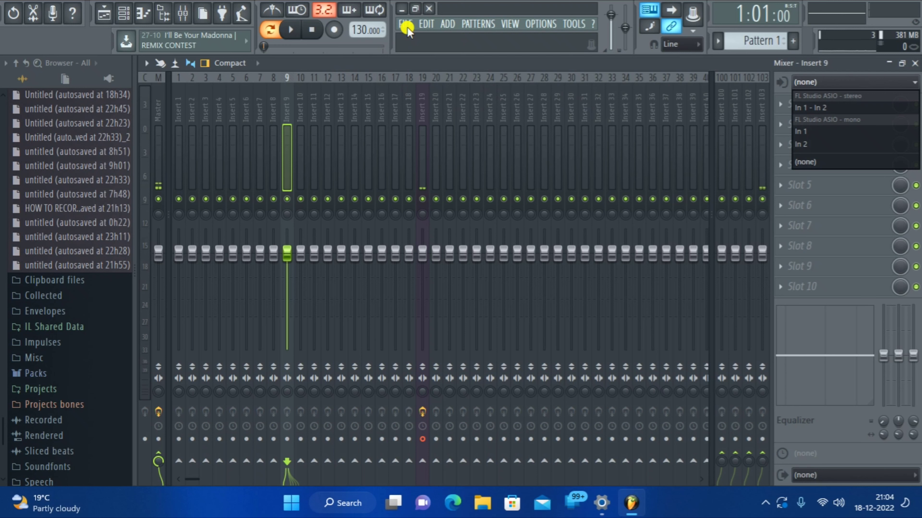
{"action": "left_click", "coordinate": [540, 24]}
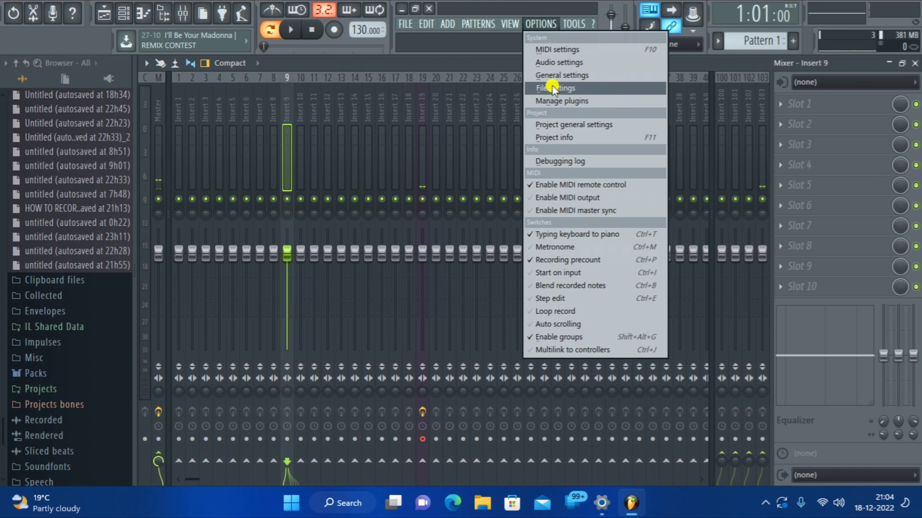
{"action": "left_click", "coordinate": [562, 63]}
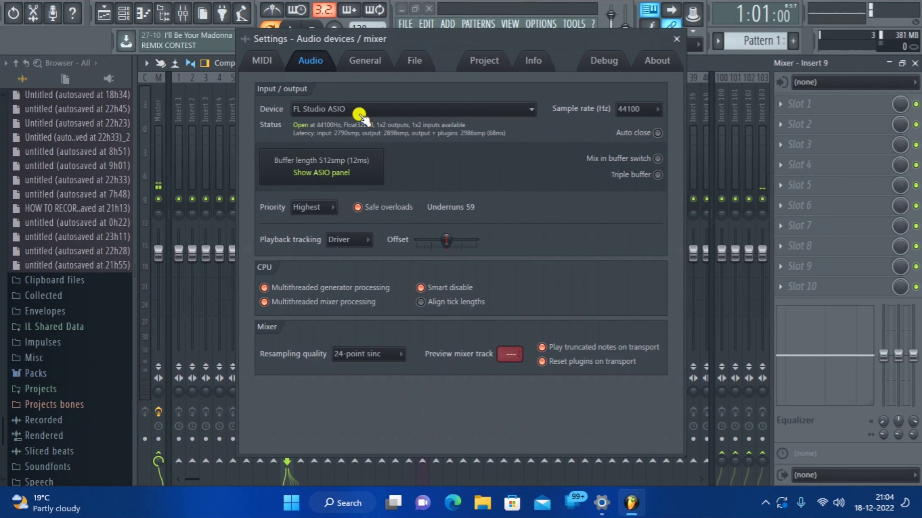
{"action": "left_click", "coordinate": [528, 111]}
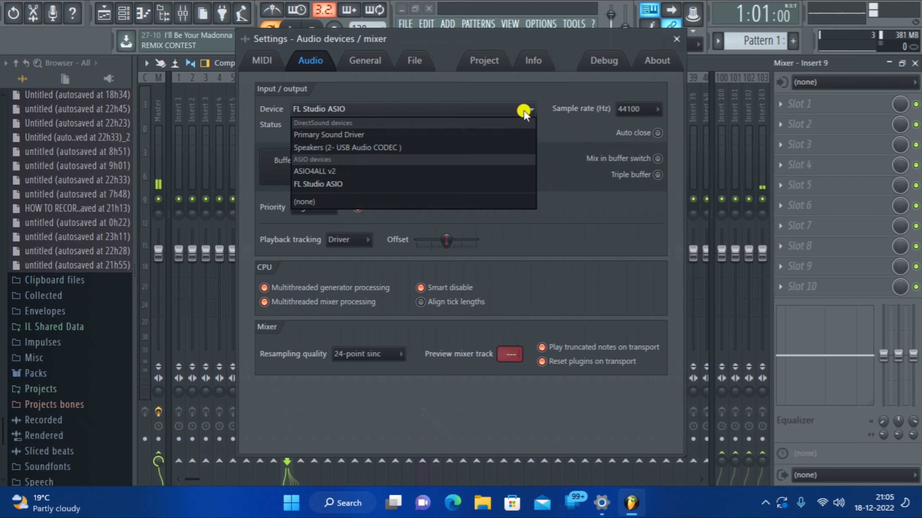
{"action": "left_click", "coordinate": [532, 109]}
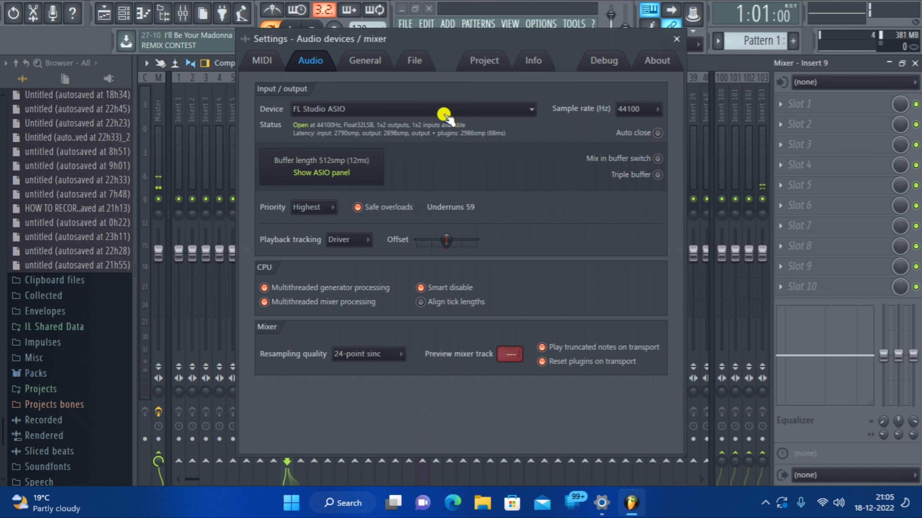
{"action": "left_click", "coordinate": [527, 111]}
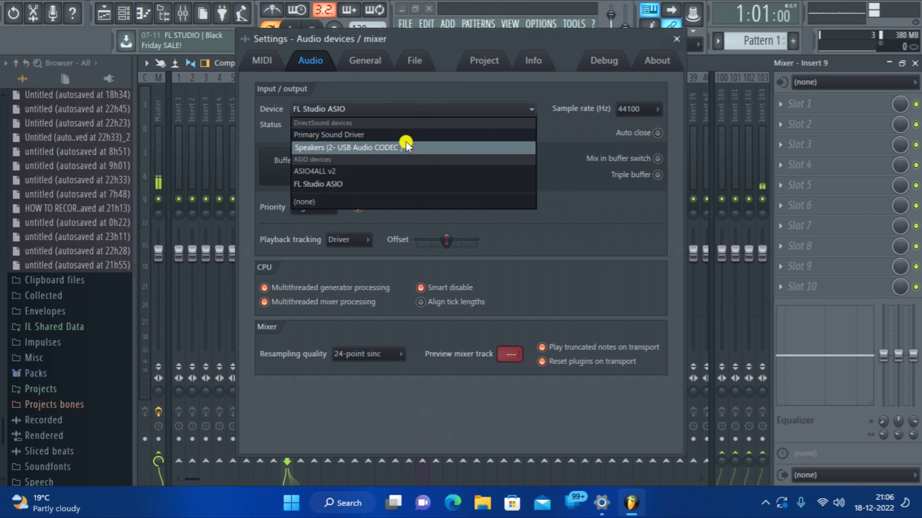
{"action": "left_click", "coordinate": [527, 109]}
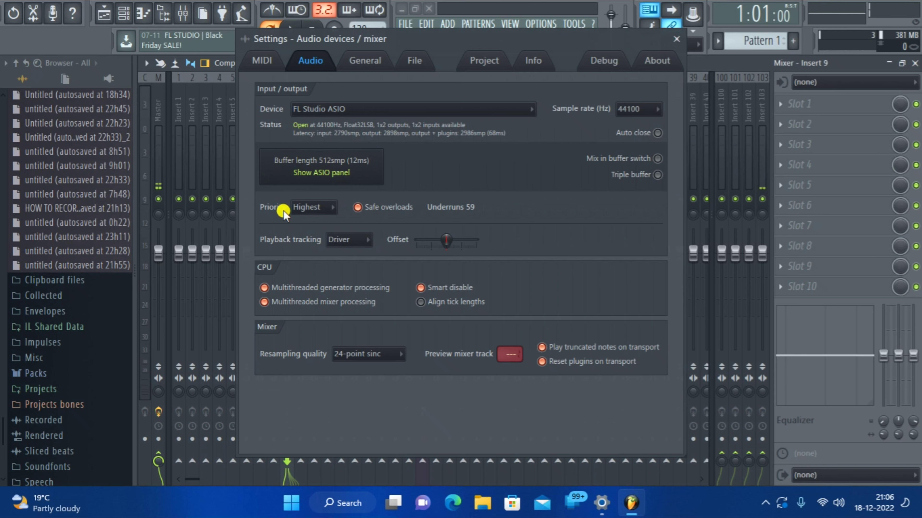
- Check the audio priority options and set the mixer resampling quality to 512-point sinc, accepting the warning and closing the settings
{"action": "left_click", "coordinate": [337, 208]}
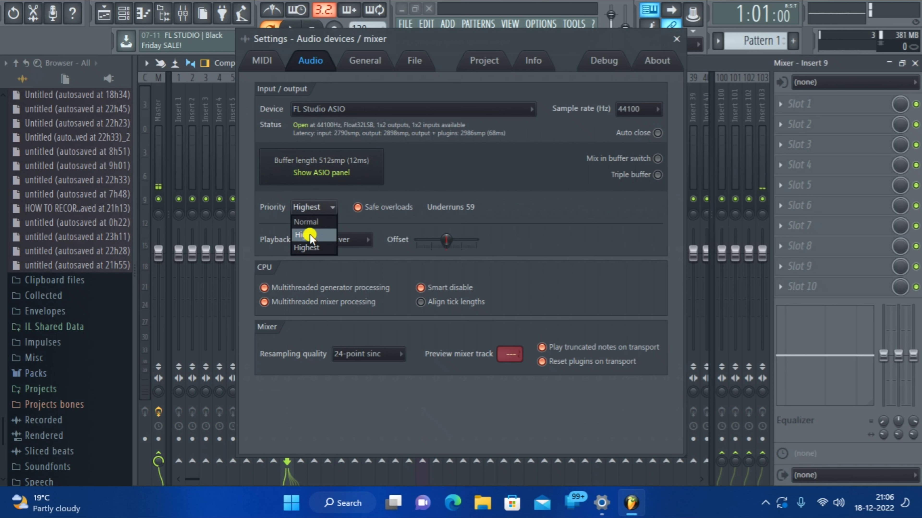
{"action": "left_click", "coordinate": [331, 207]}
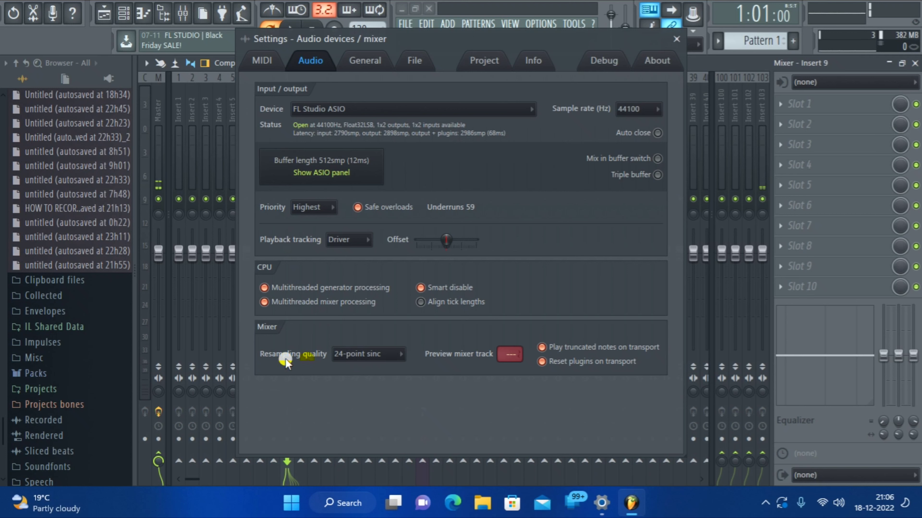
{"action": "left_click", "coordinate": [395, 354]}
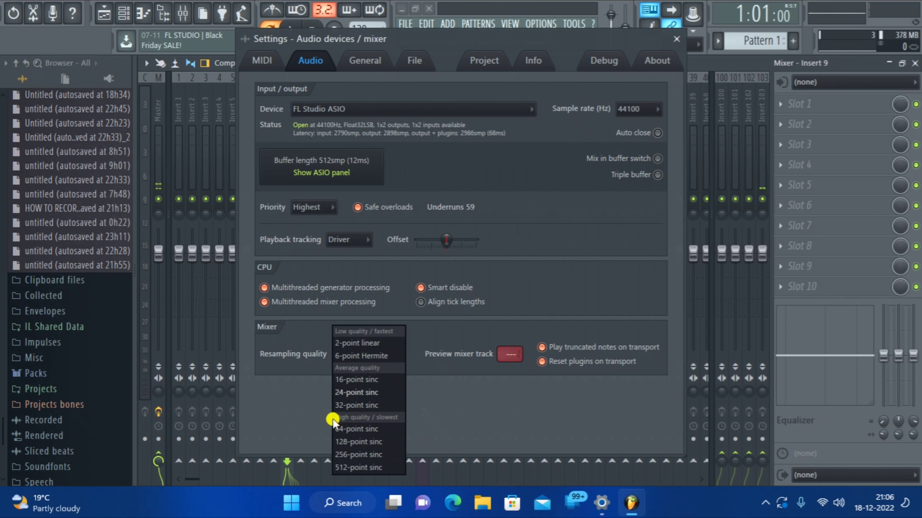
{"action": "left_click", "coordinate": [353, 468]}
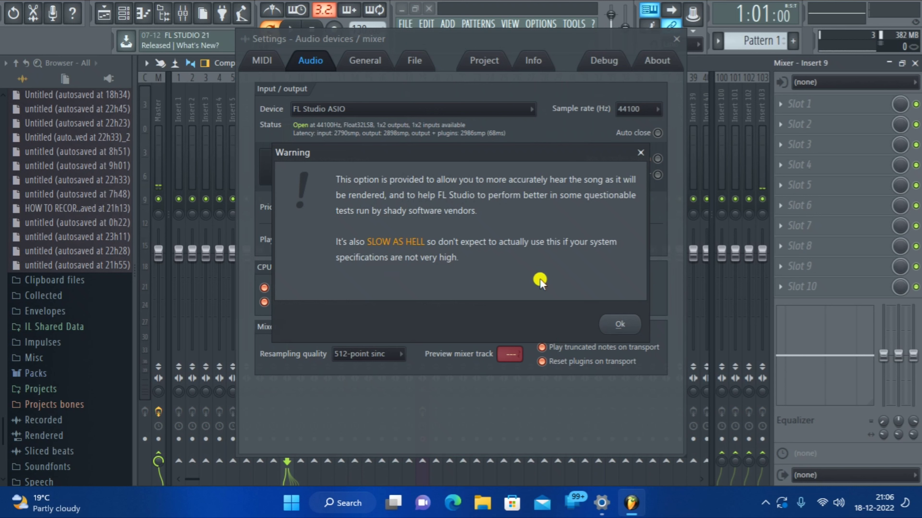
{"action": "left_click", "coordinate": [619, 324]}
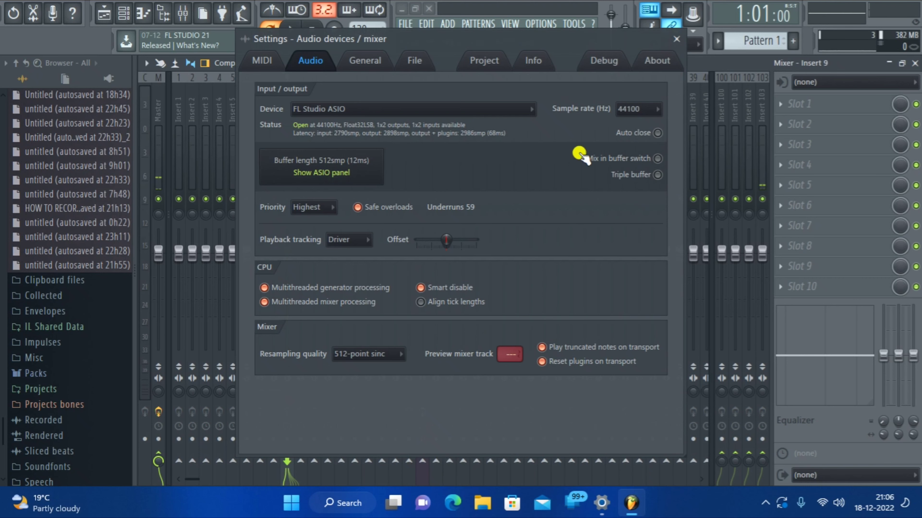
{"action": "left_click", "coordinate": [676, 39]}
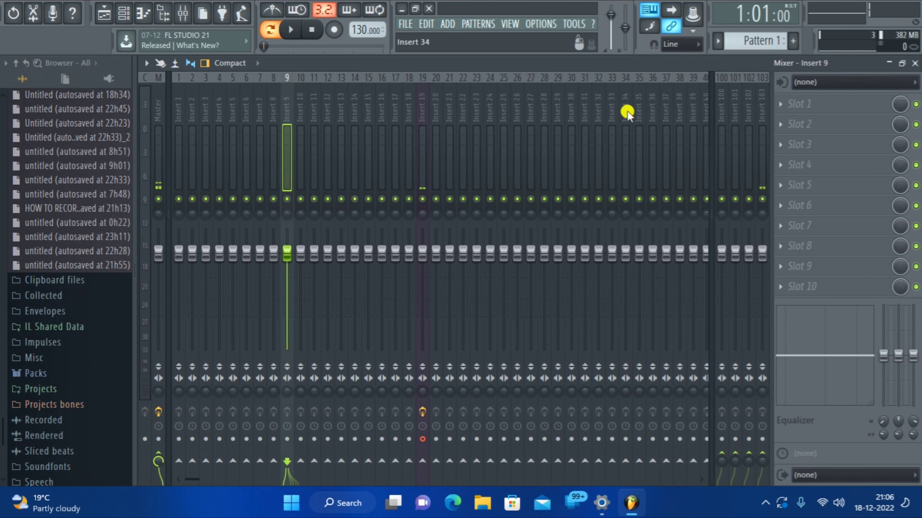
- Select mixer Insert 19 with input In 1 as the recording track and briefly run playback
{"action": "left_click", "coordinate": [422, 109]}
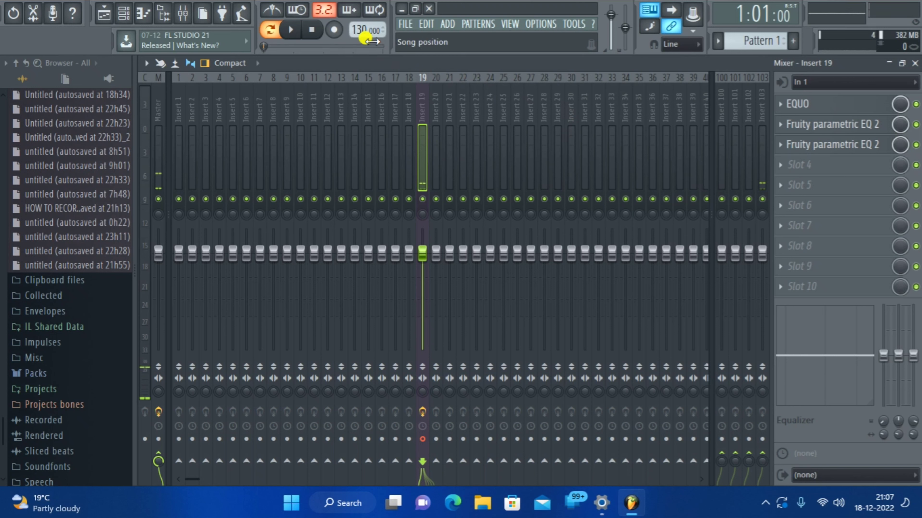
{"action": "left_click", "coordinate": [288, 31]}
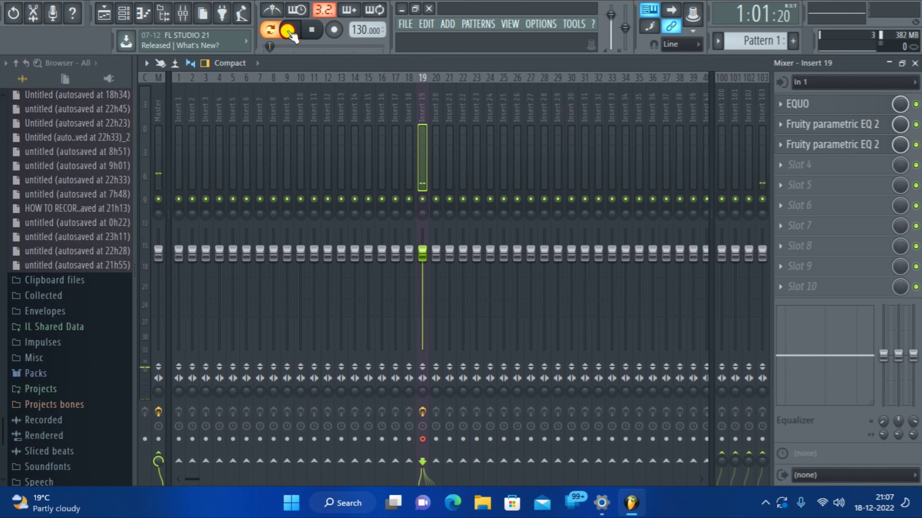
{"action": "left_click", "coordinate": [287, 31]}
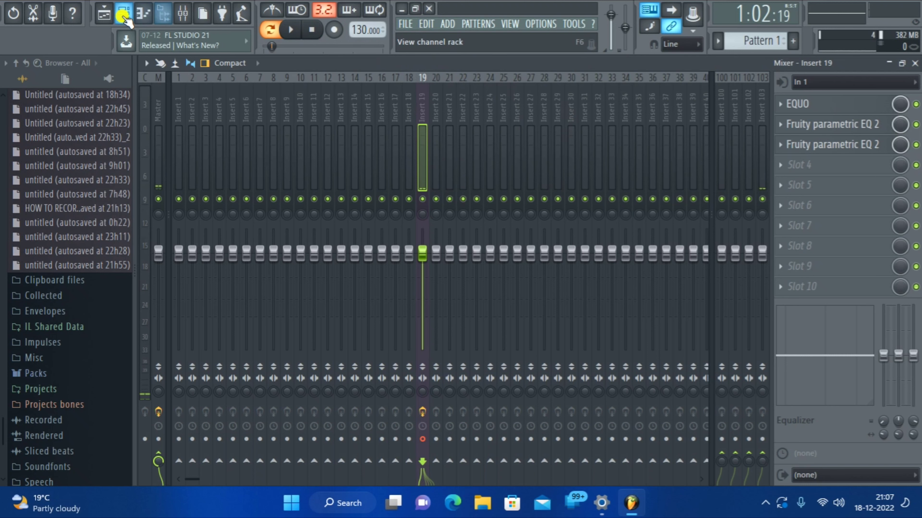
- Show the playlist and play the karaoke song for several bars, pausing playback to end the check
{"action": "left_click", "coordinate": [106, 16]}
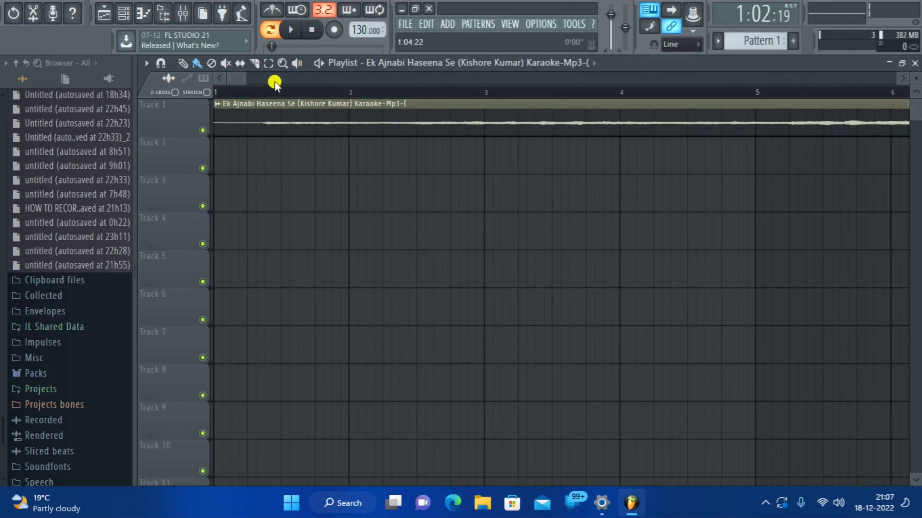
{"action": "left_click", "coordinate": [318, 64]}
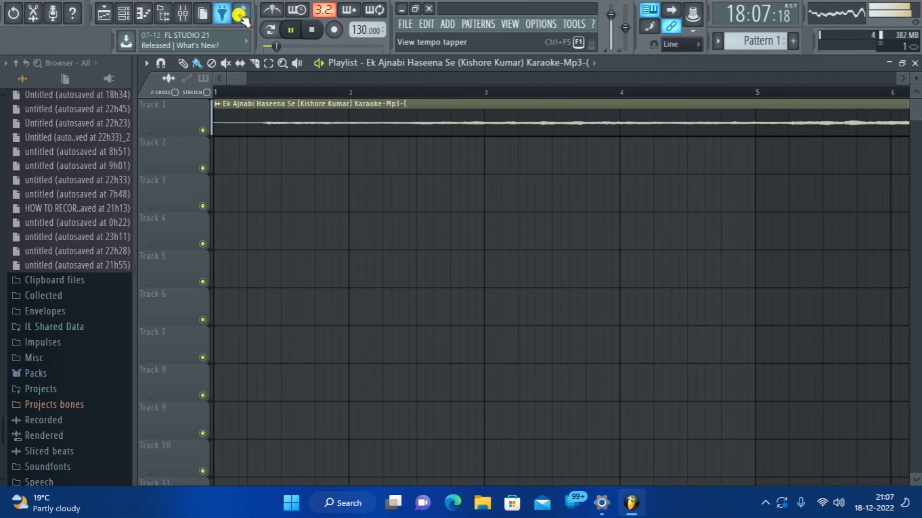
{"action": "left_click", "coordinate": [290, 32]}
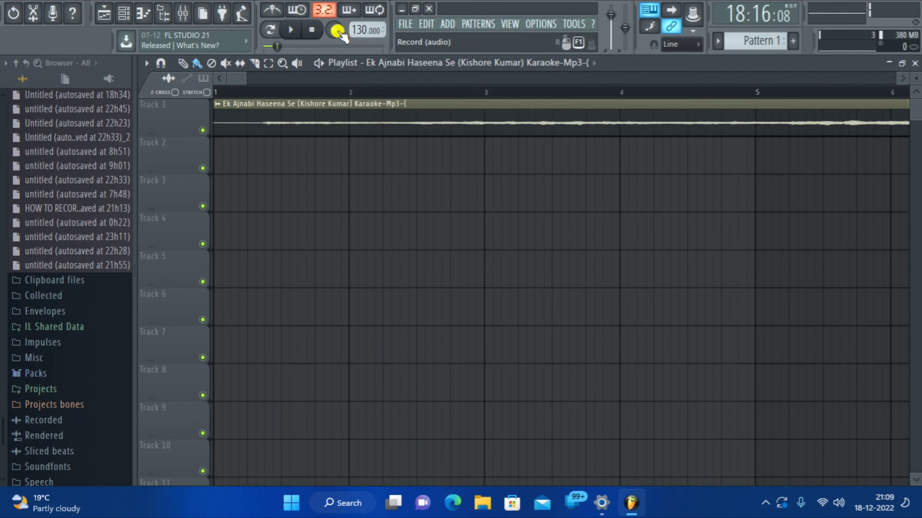
- Record the vocal over the karaoke track, choosing audio into the playlist as an audio clip
{"action": "left_click", "coordinate": [334, 30]}
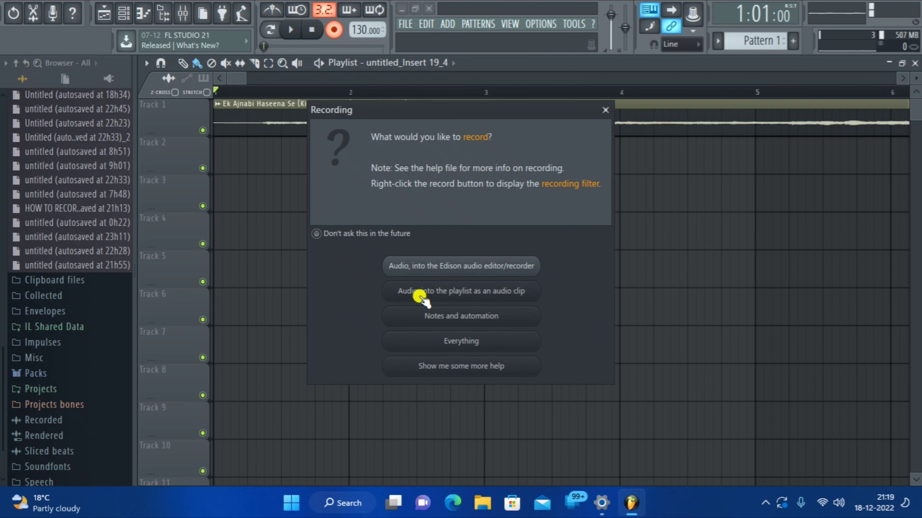
{"action": "left_click", "coordinate": [478, 292]}
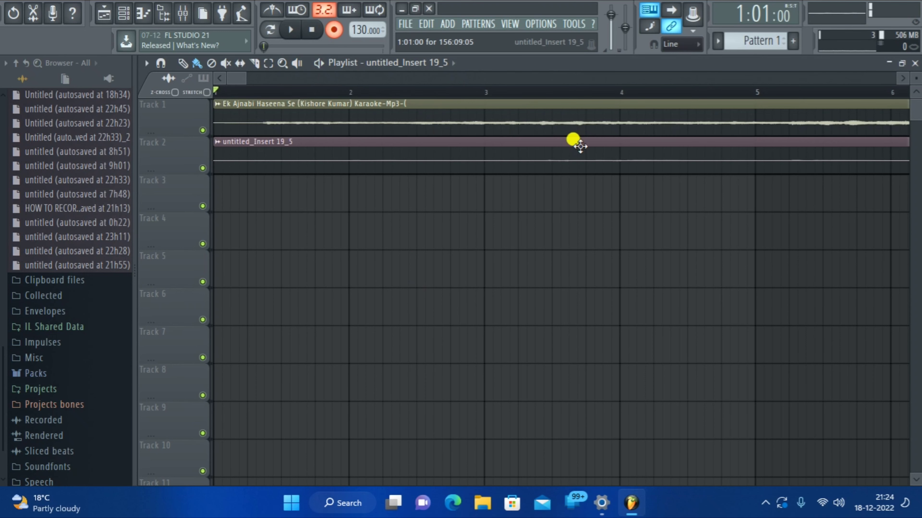
{"action": "scroll", "coordinate": [557, 94], "scroll_direction": "down", "scroll_amount": 1}
{"action": "scroll", "coordinate": [544, 94], "scroll_direction": "down", "scroll_amount": 3}
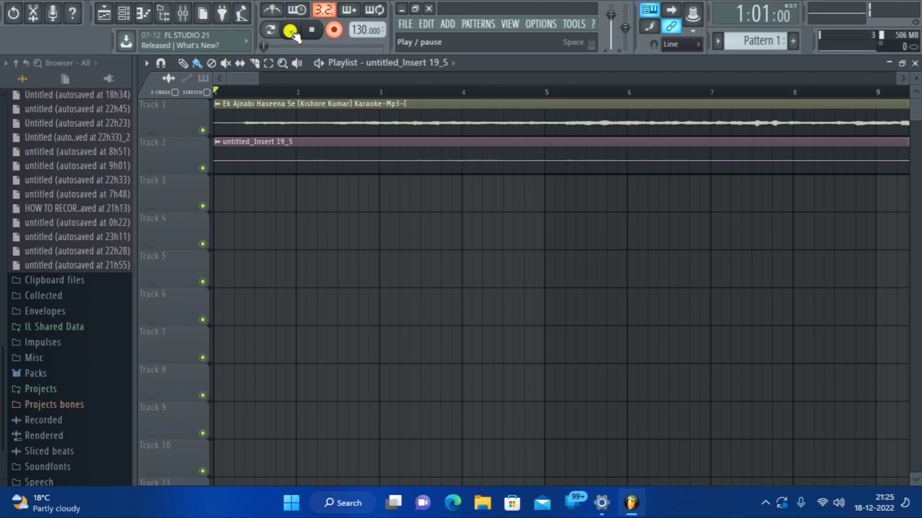
- Disarm audio recording and play back the recorded vocal clip together with the karaoke track from bar 1
{"action": "left_click", "coordinate": [290, 30]}
{"action": "left_click", "coordinate": [291, 30]}
{"action": "left_click", "coordinate": [333, 30]}
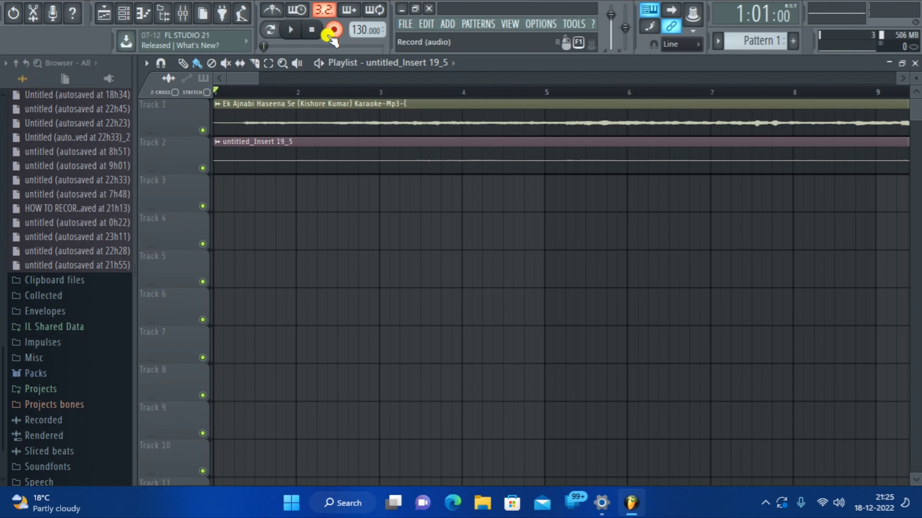
{"action": "left_click", "coordinate": [287, 30]}
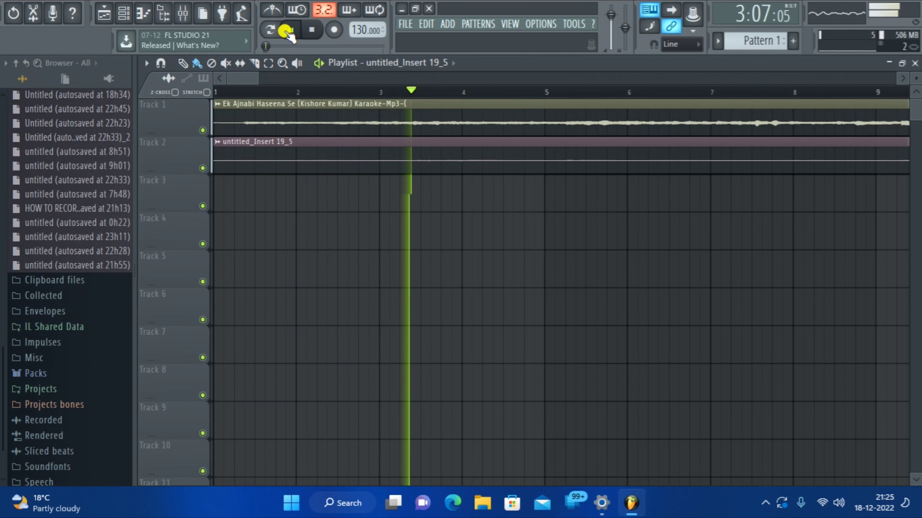
{"action": "left_click", "coordinate": [287, 31]}
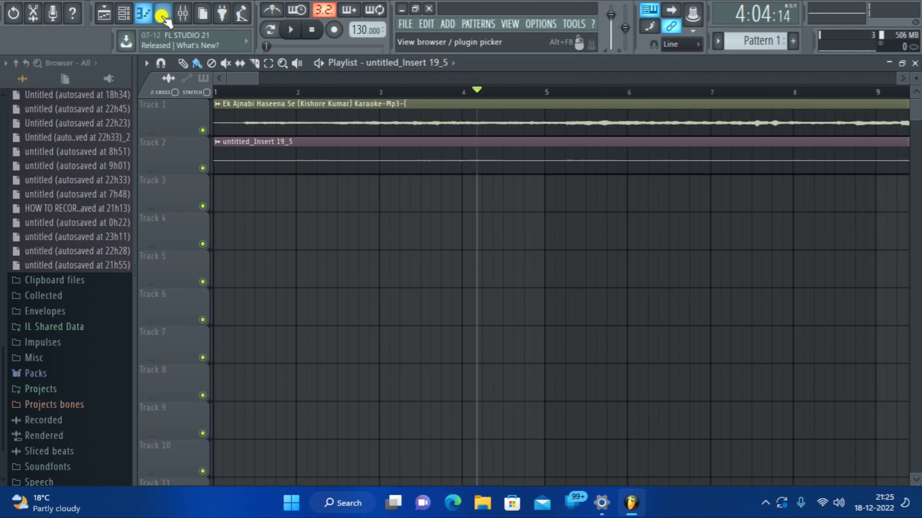
- Inspect Edison in slot 4 of mixer track 19 and the audio channels in the channel rack
{"action": "left_click", "coordinate": [183, 15]}
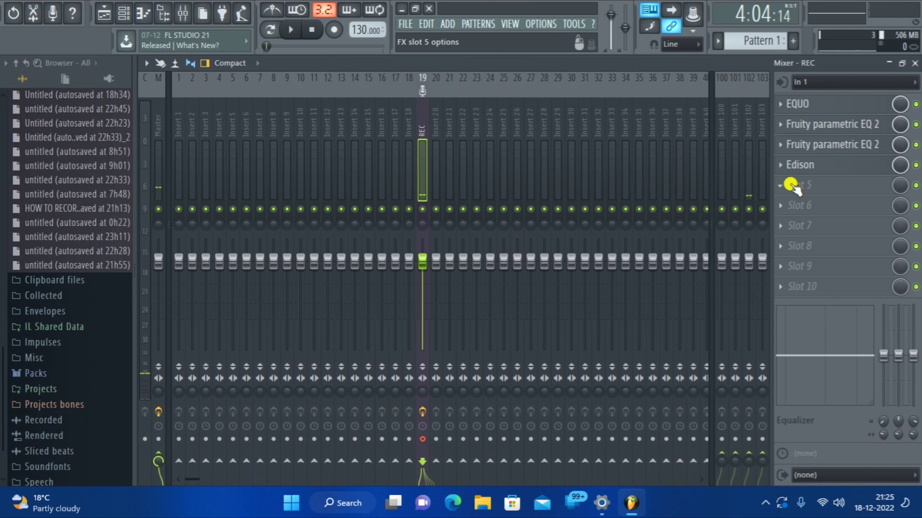
{"action": "left_click", "coordinate": [807, 165]}
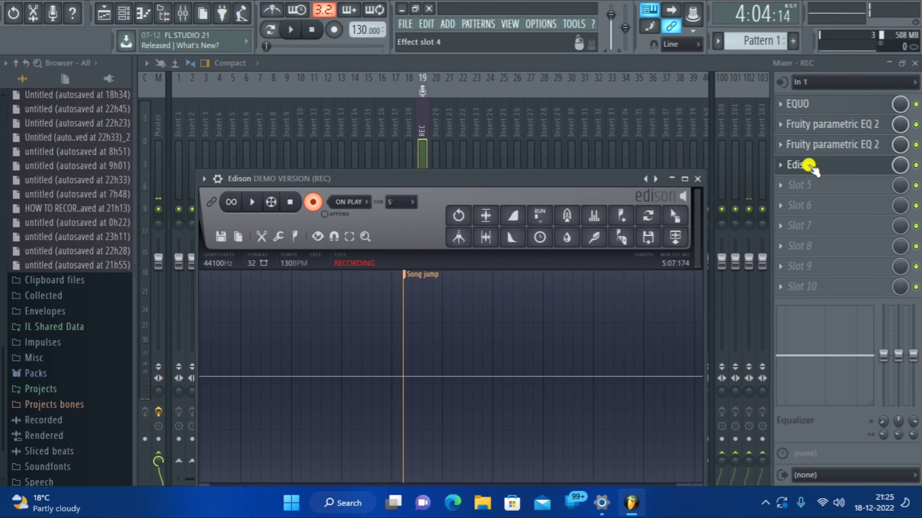
{"action": "left_click", "coordinate": [808, 165]}
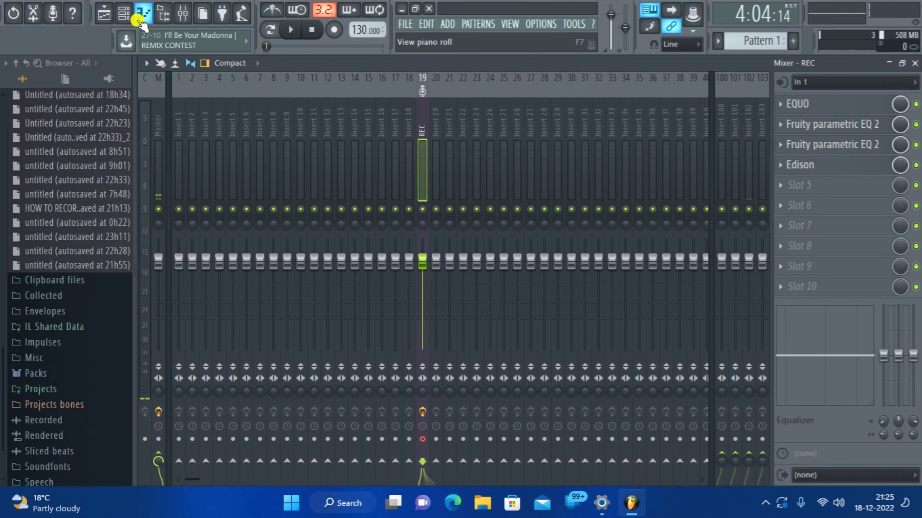
{"action": "left_click", "coordinate": [121, 15]}
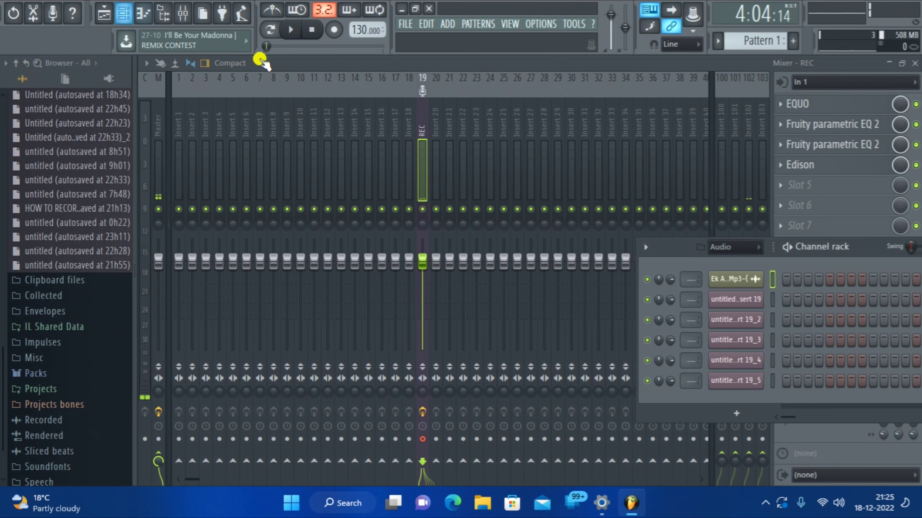
- Name playlist Track 2 with the Vocal preset, including its colour and icon
{"action": "left_click", "coordinate": [109, 16]}
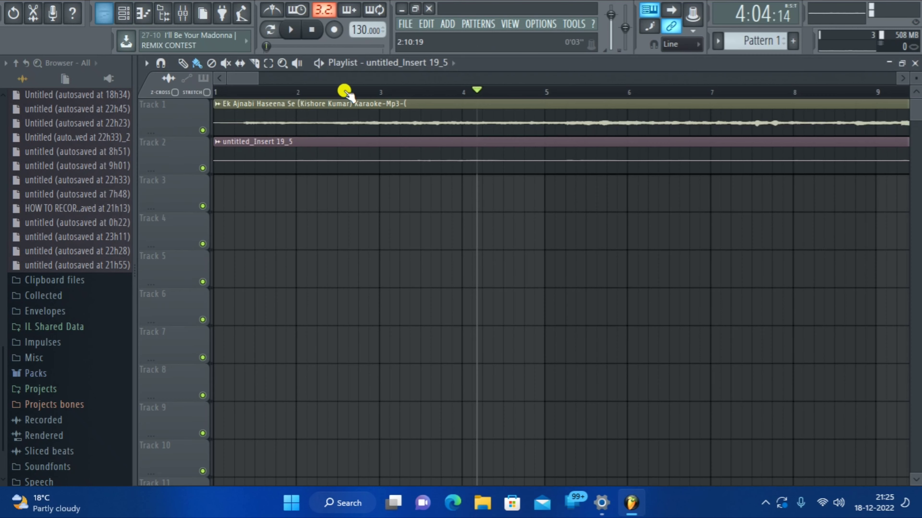
{"action": "right_click", "coordinate": [170, 156]}
{"action": "mouse_move", "coordinate": [196, 211]}
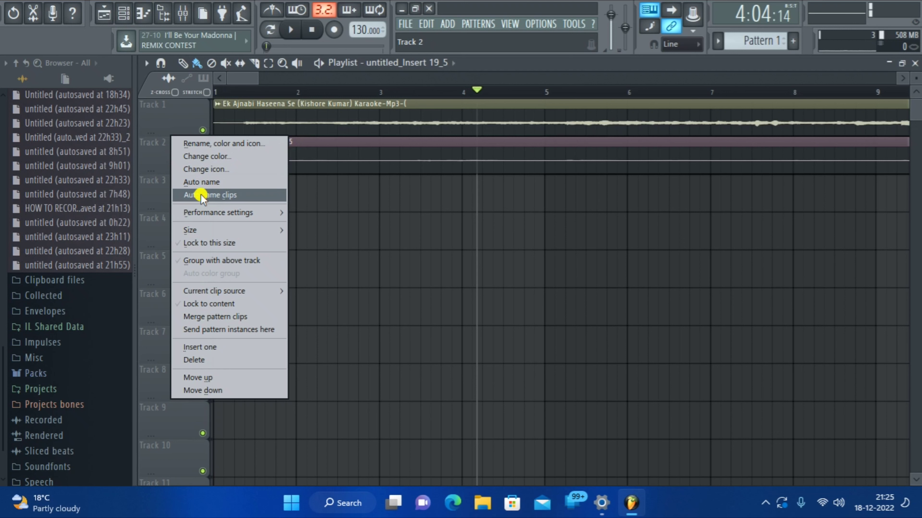
{"action": "mouse_move", "coordinate": [246, 215]}
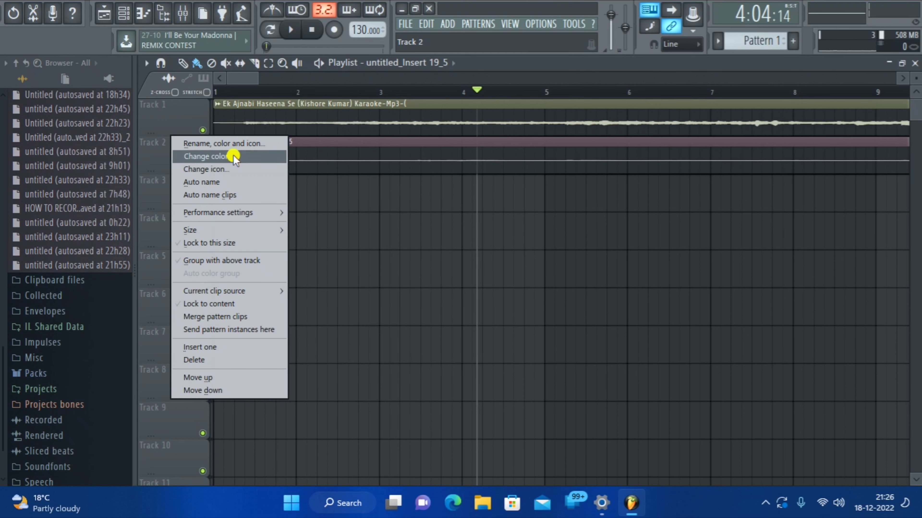
{"action": "left_click", "coordinate": [233, 143]}
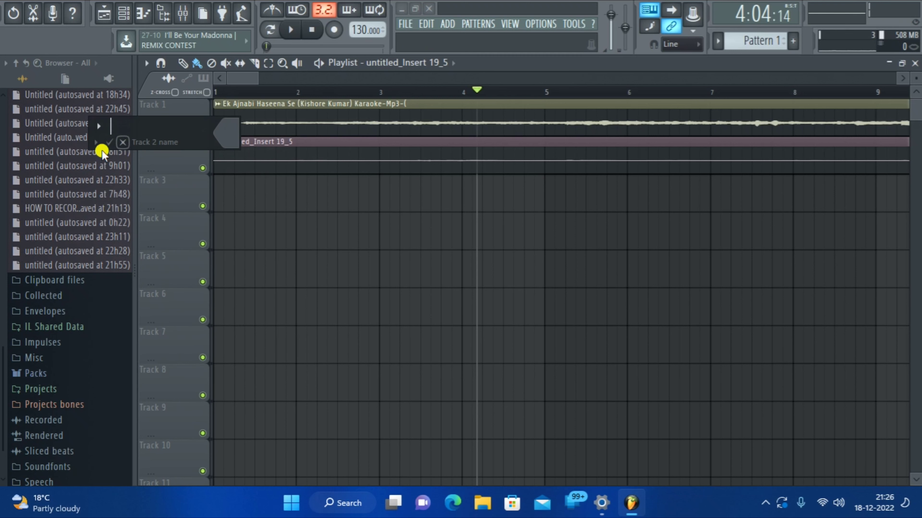
{"action": "left_click", "coordinate": [96, 143]}
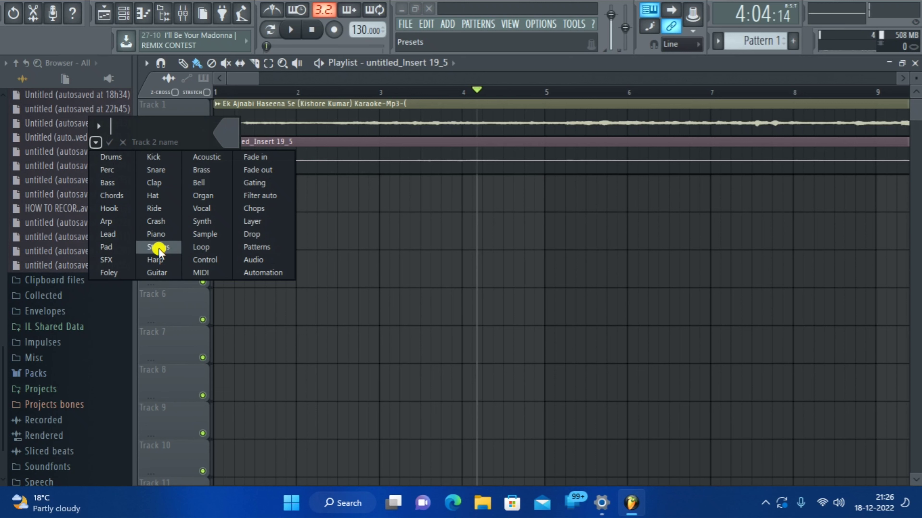
{"action": "left_click", "coordinate": [206, 210]}
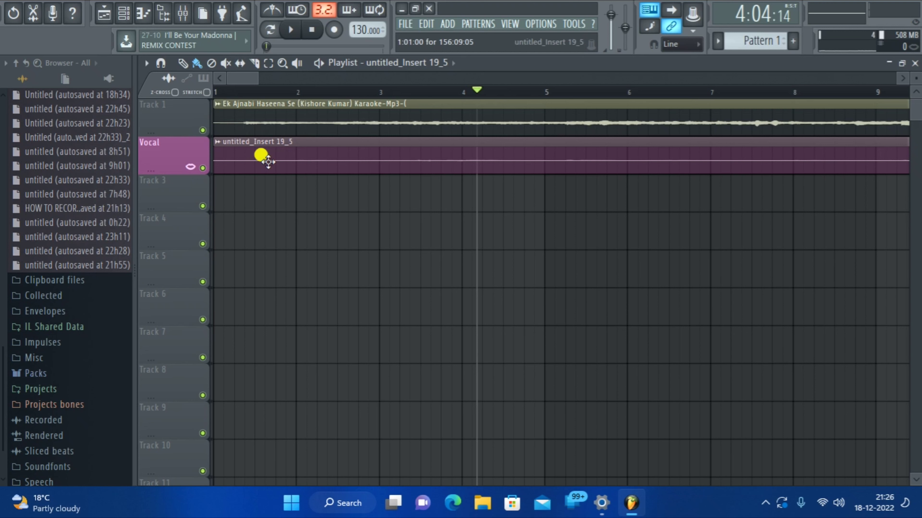
- Name playlist Track 1 with the MIDI preset and briefly play the song
{"action": "right_click", "coordinate": [171, 116]}
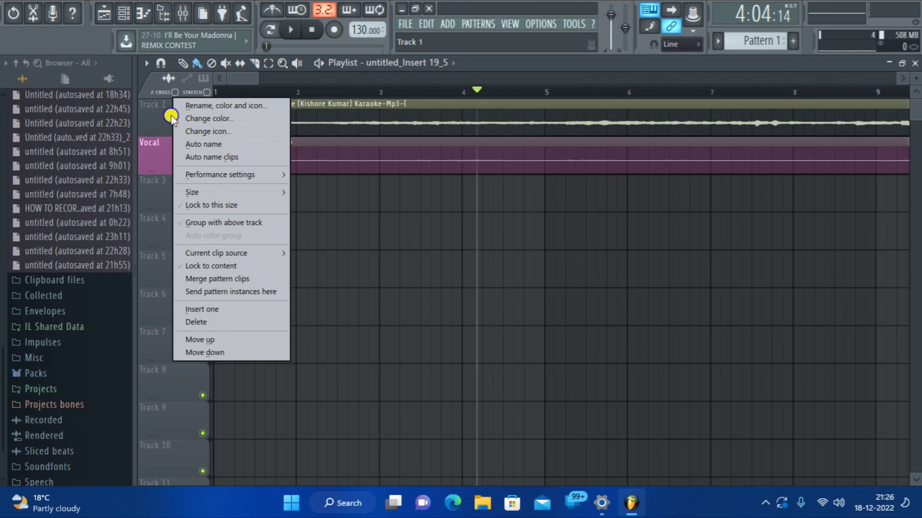
{"action": "left_click", "coordinate": [228, 106]}
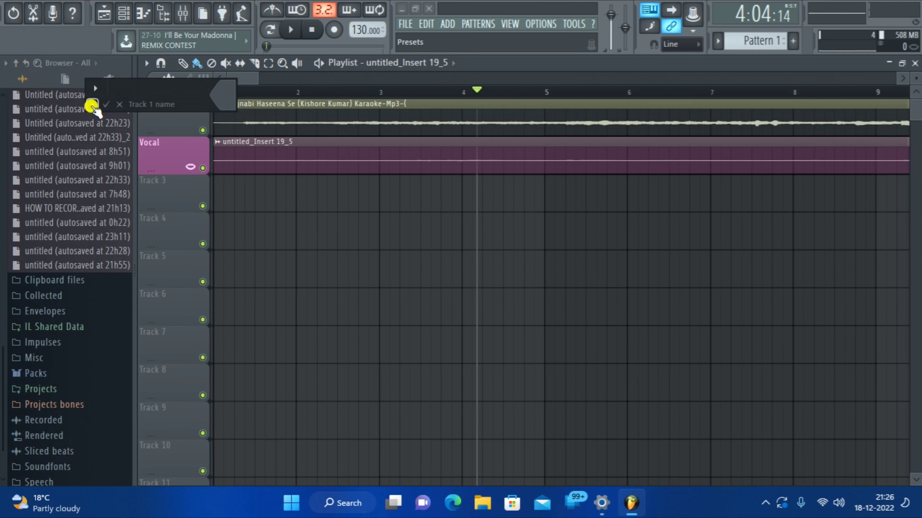
{"action": "left_click", "coordinate": [92, 104]}
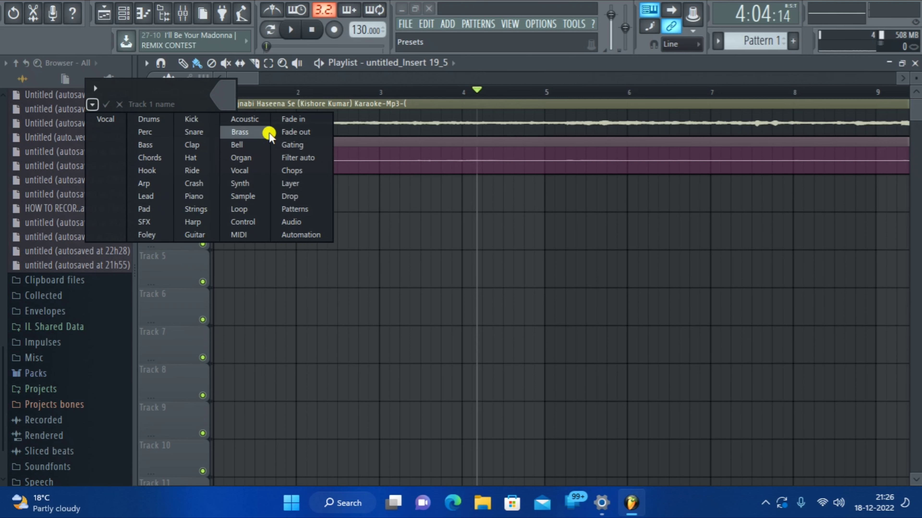
{"action": "left_click", "coordinate": [238, 236]}
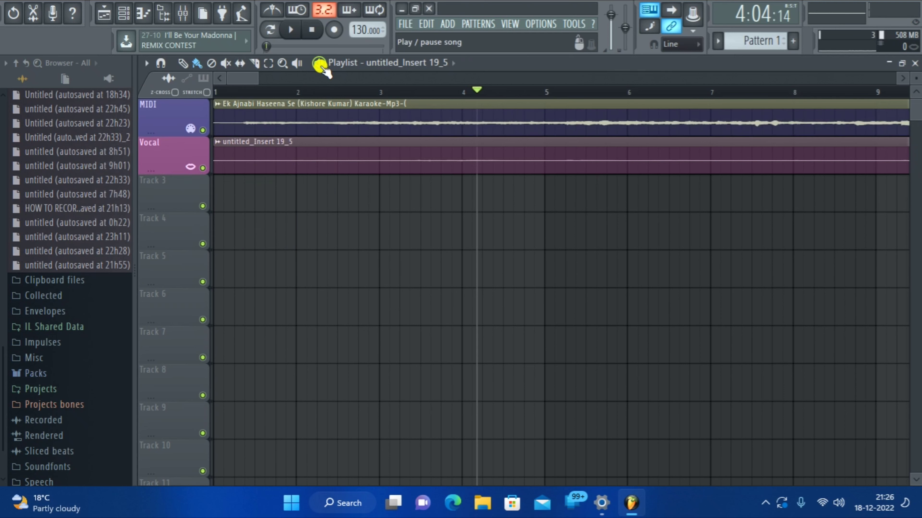
{"action": "key", "text": "space"}
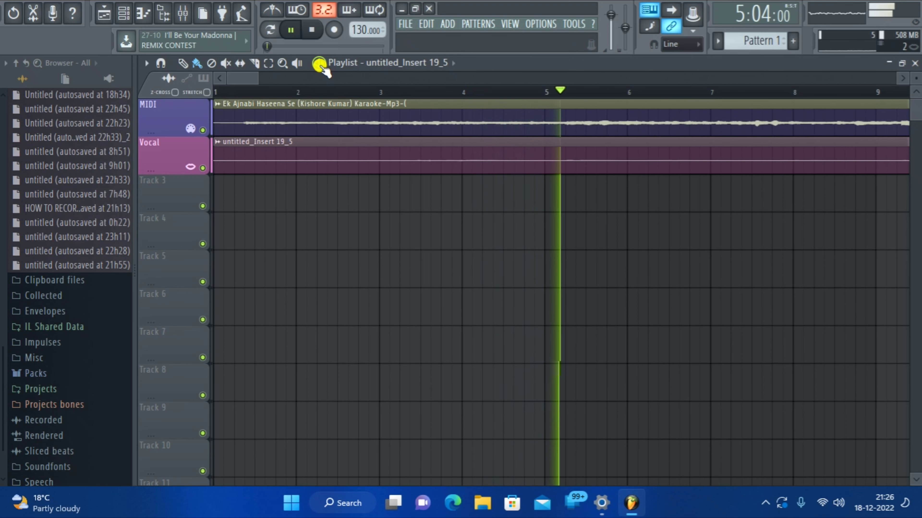
{"action": "key", "text": "space"}
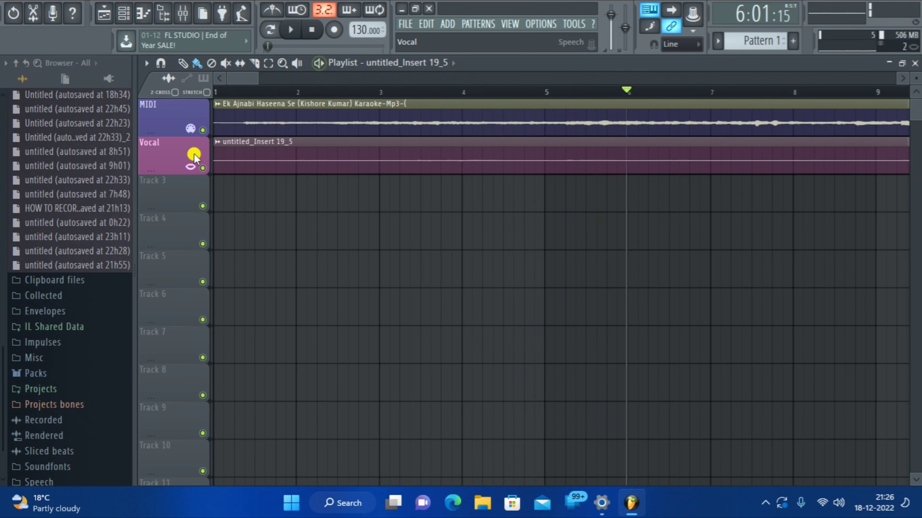
- Open the recorded clip on the Vocal track in Edison for sample editing and play part of it
{"action": "right_click", "coordinate": [214, 144]}
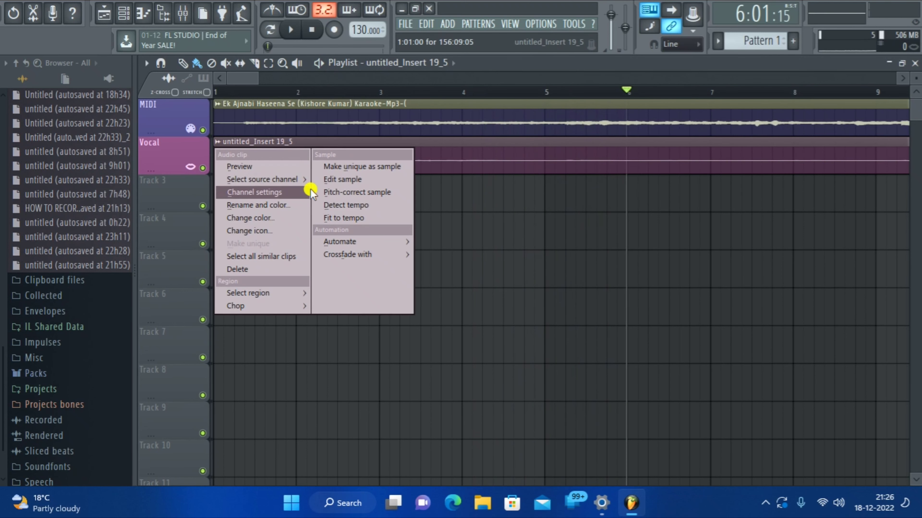
{"action": "left_click", "coordinate": [343, 179]}
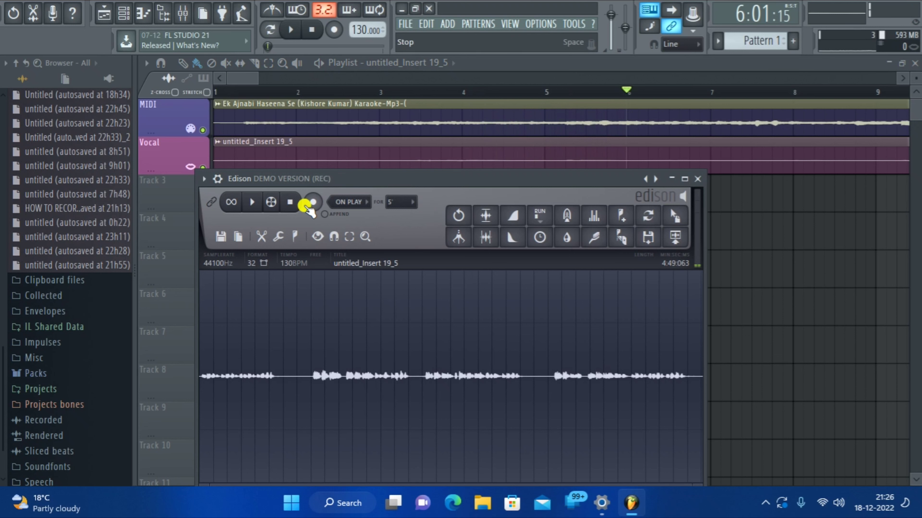
{"action": "left_click", "coordinate": [253, 203]}
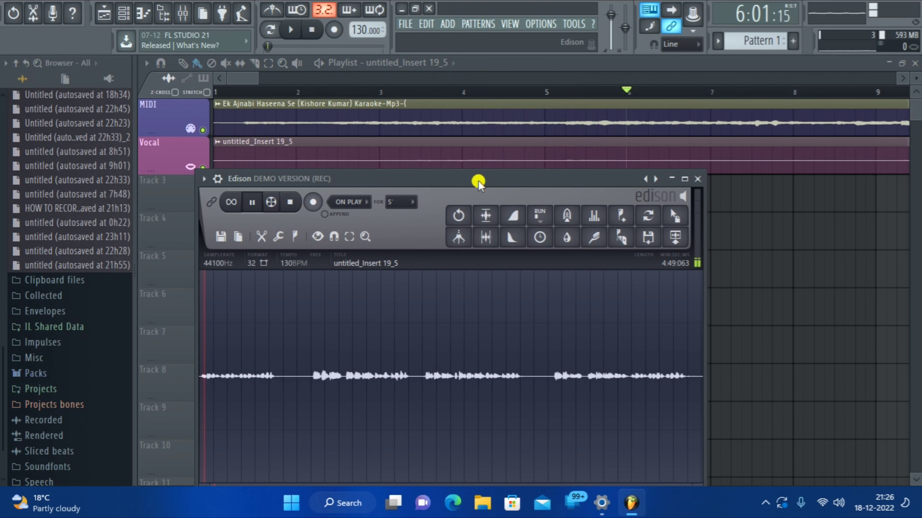
{"action": "left_click_drag", "start_coordinate": [484, 184], "coordinate": [491, 178]}
{"action": "left_click_drag", "start_coordinate": [548, 129], "coordinate": [522, 122]}
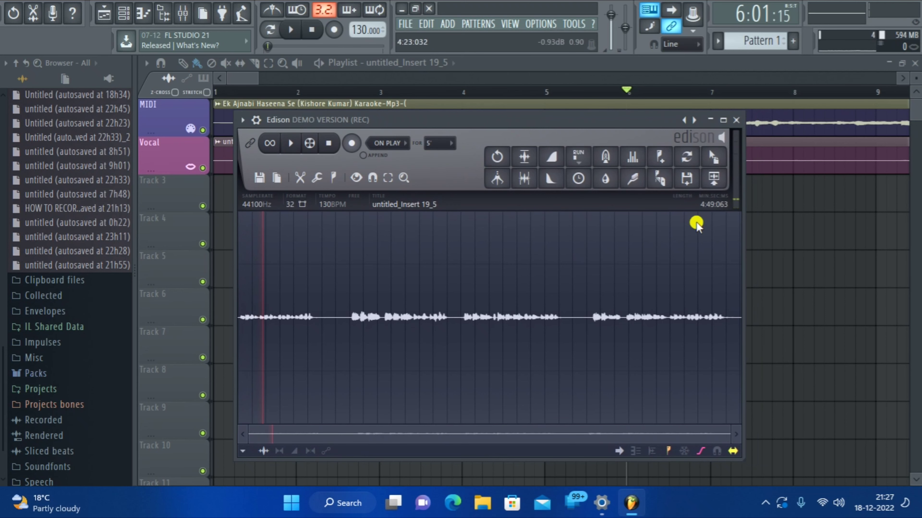
- Open Edison's Equalizer for the vocal recording, apply the "Filter unharmonics - normal" envelope and preview the sound
{"action": "left_click", "coordinate": [633, 156]}
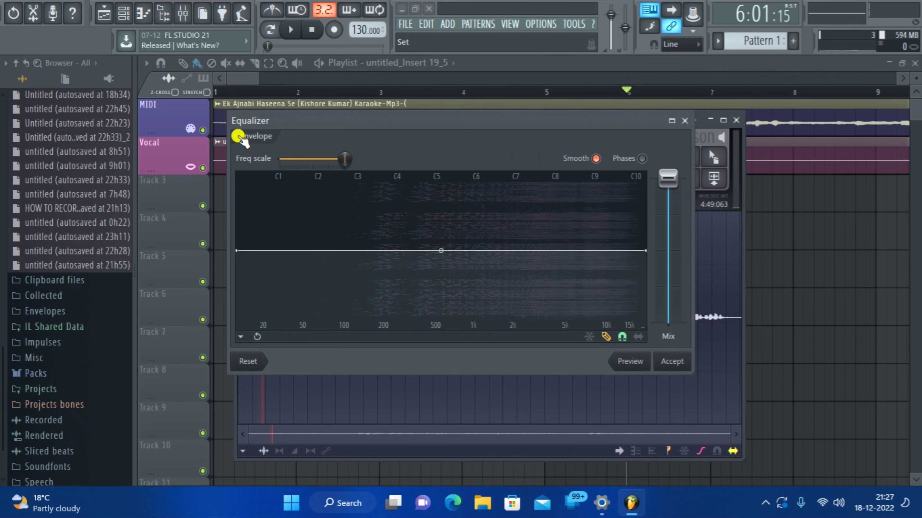
{"action": "left_click", "coordinate": [240, 137]}
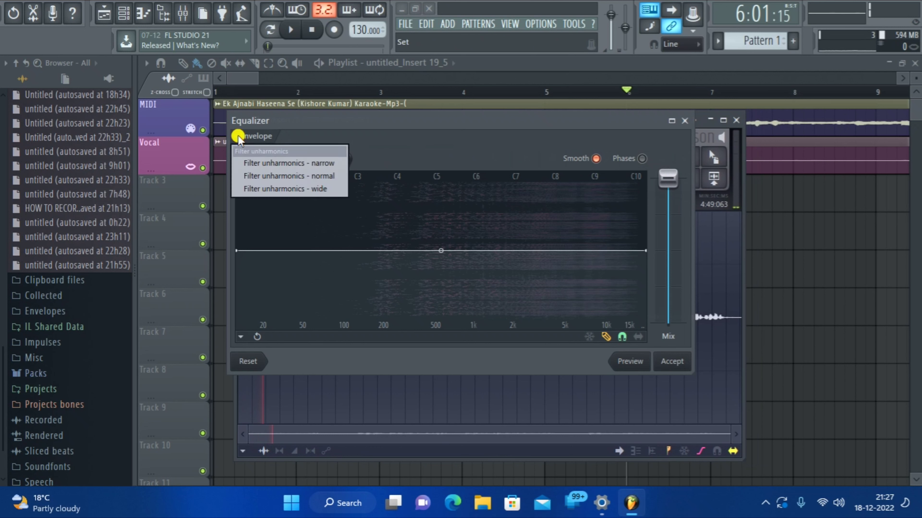
{"action": "left_click", "coordinate": [314, 177]}
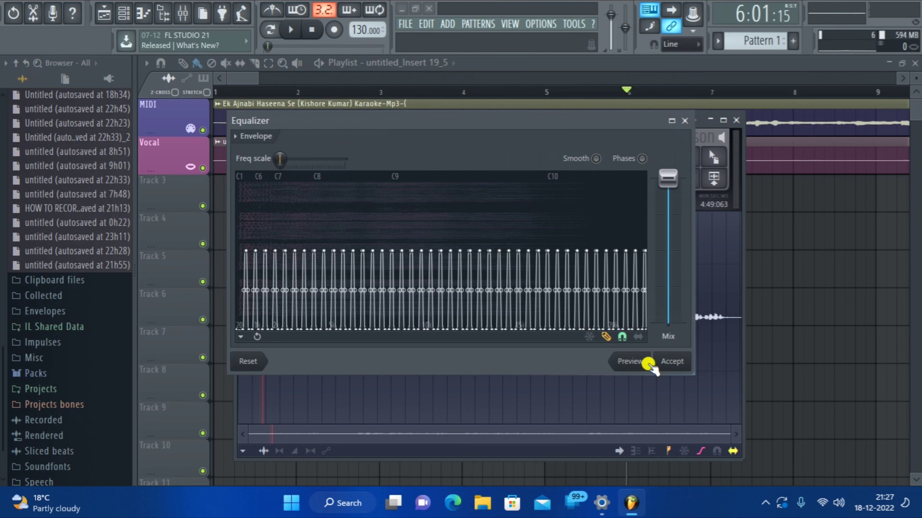
{"action": "left_click", "coordinate": [632, 362]}
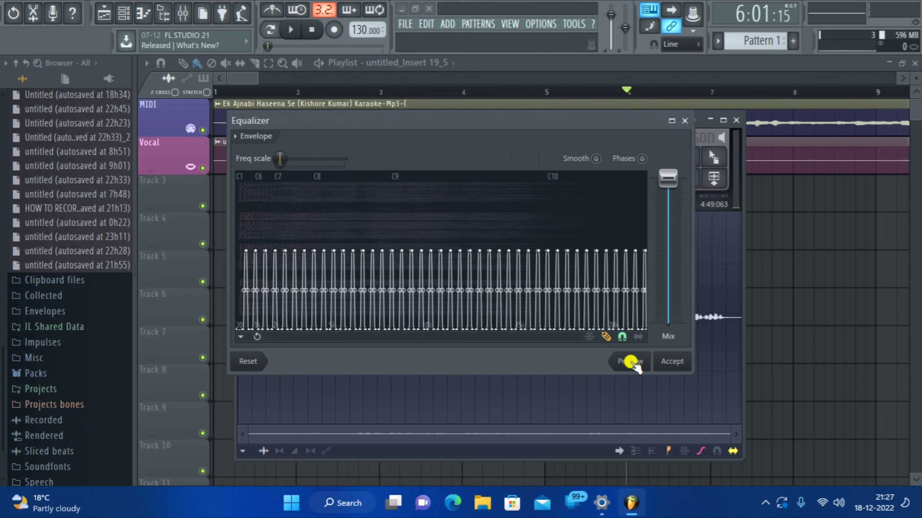
{"action": "left_click", "coordinate": [632, 362]}
- Apply the "Filter unharmonics - wide" envelope in the Equalizer, turn on Smooth and preview the vocal
{"action": "left_click", "coordinate": [238, 138]}
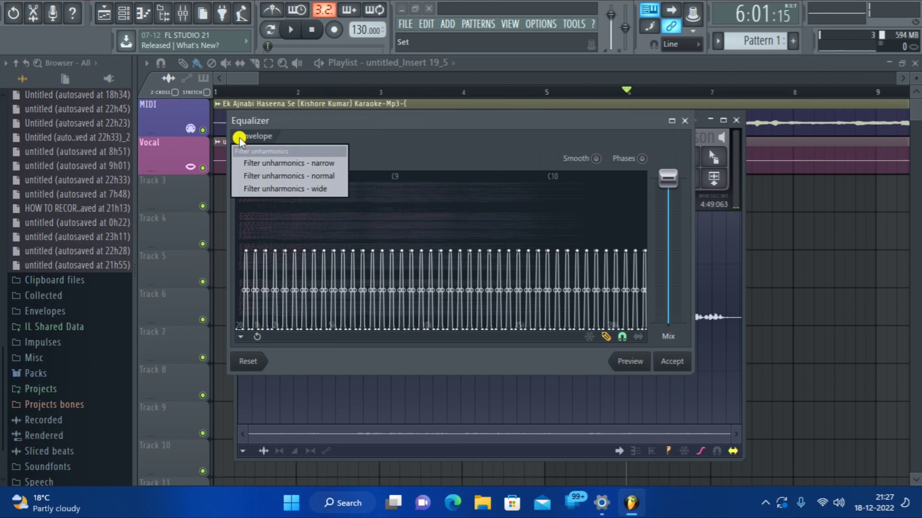
{"action": "left_click", "coordinate": [319, 187]}
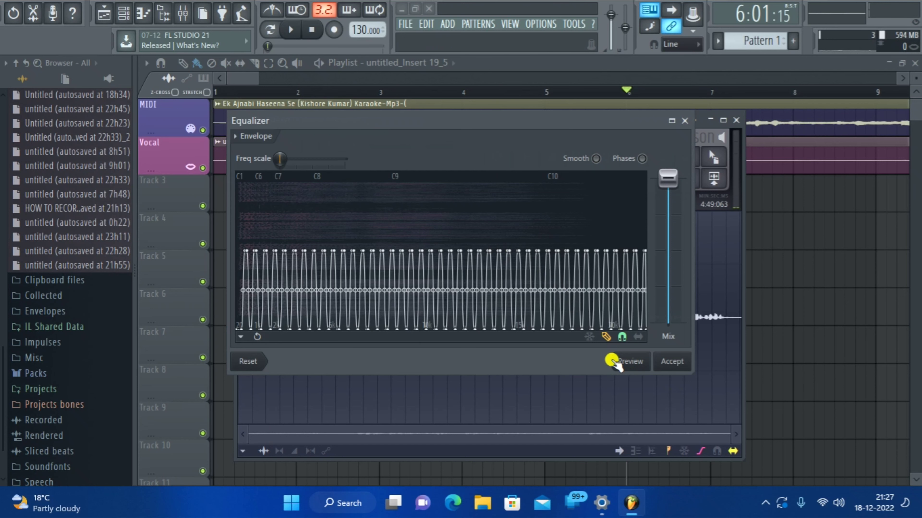
{"action": "left_click", "coordinate": [620, 364]}
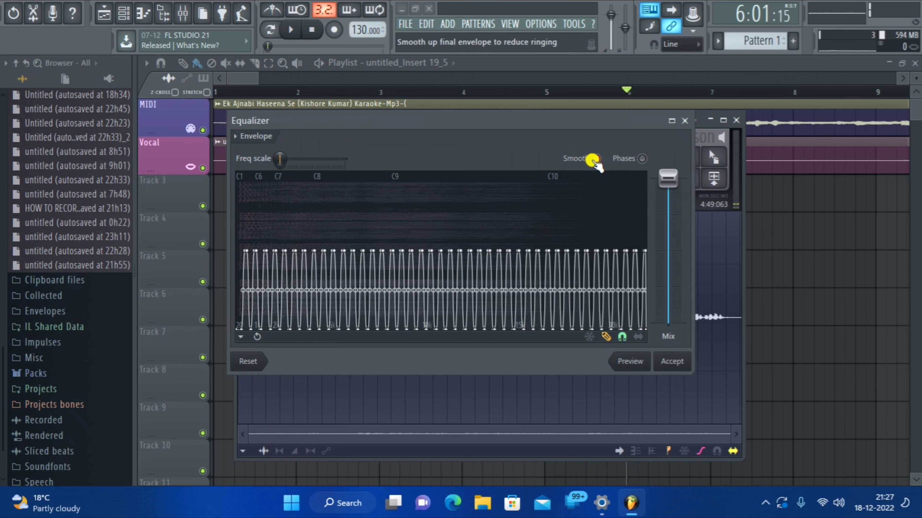
{"action": "left_click", "coordinate": [594, 159]}
{"action": "left_click", "coordinate": [622, 362]}
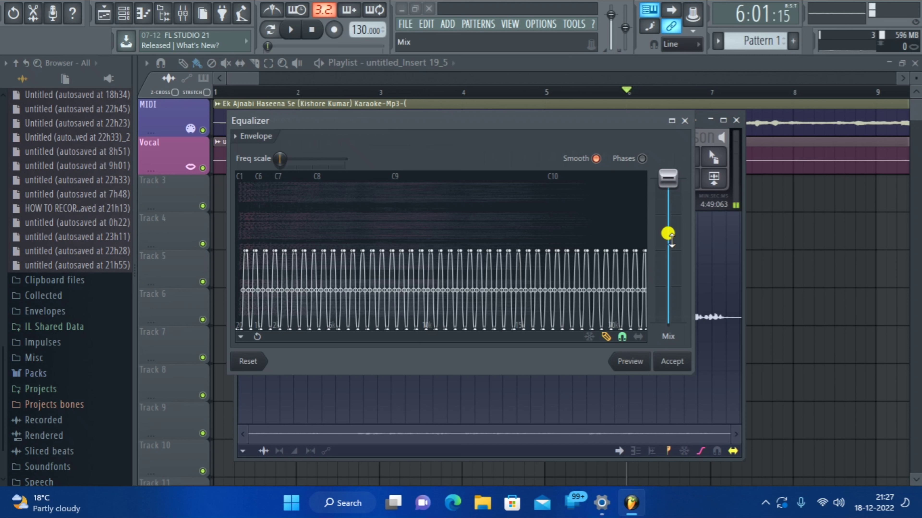
- Lower the Equalizer's Mix in stages to just below the halfway point, previewing each setting, and apply the filter to the vocal
{"action": "left_click_drag", "start_coordinate": [673, 189], "coordinate": [624, 179]}
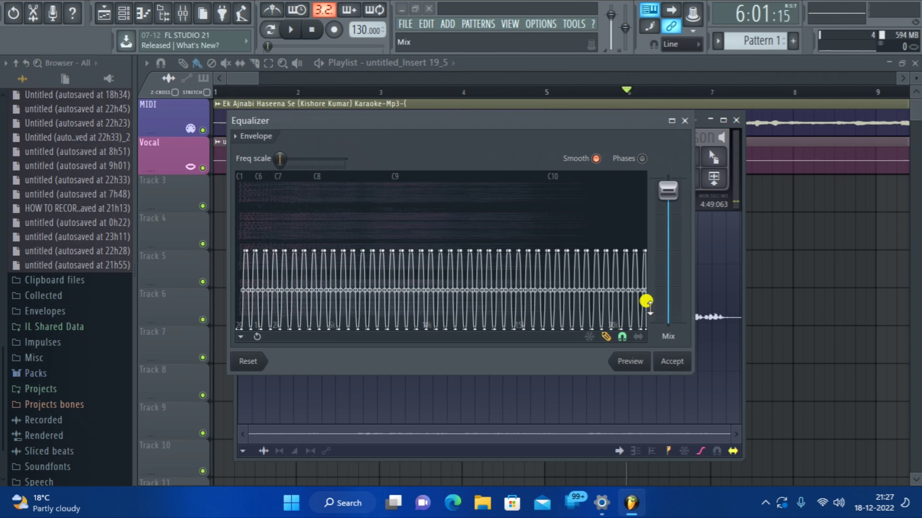
{"action": "left_click", "coordinate": [630, 363]}
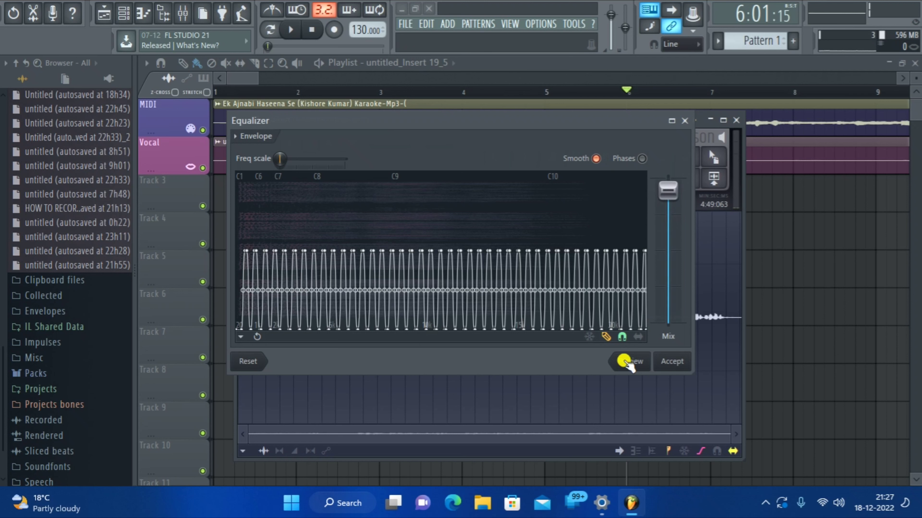
{"action": "left_click_drag", "start_coordinate": [667, 191], "coordinate": [686, 255]}
{"action": "left_click", "coordinate": [639, 363]}
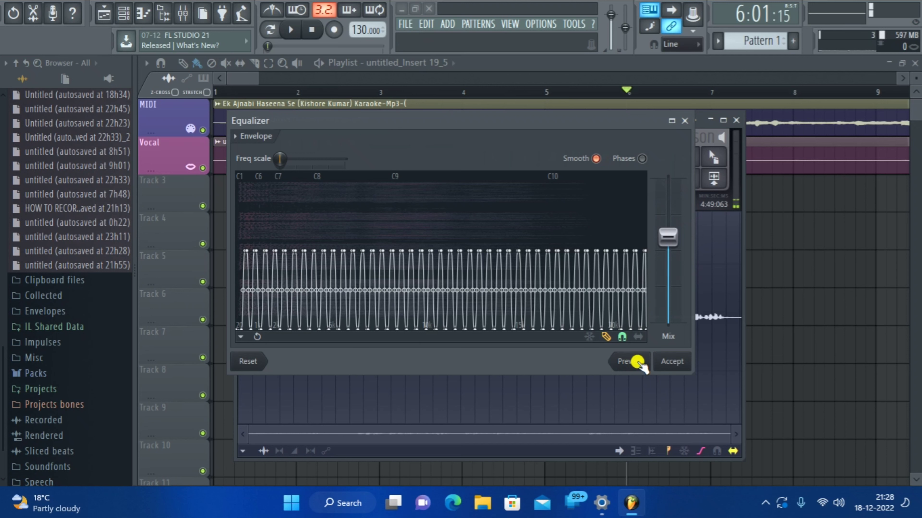
{"action": "left_click_drag", "start_coordinate": [669, 238], "coordinate": [669, 251]}
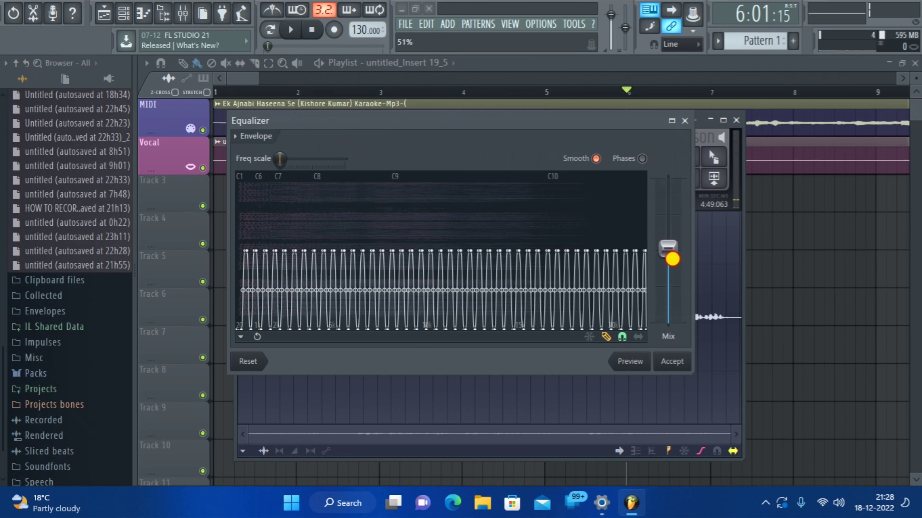
{"action": "left_click", "coordinate": [624, 362]}
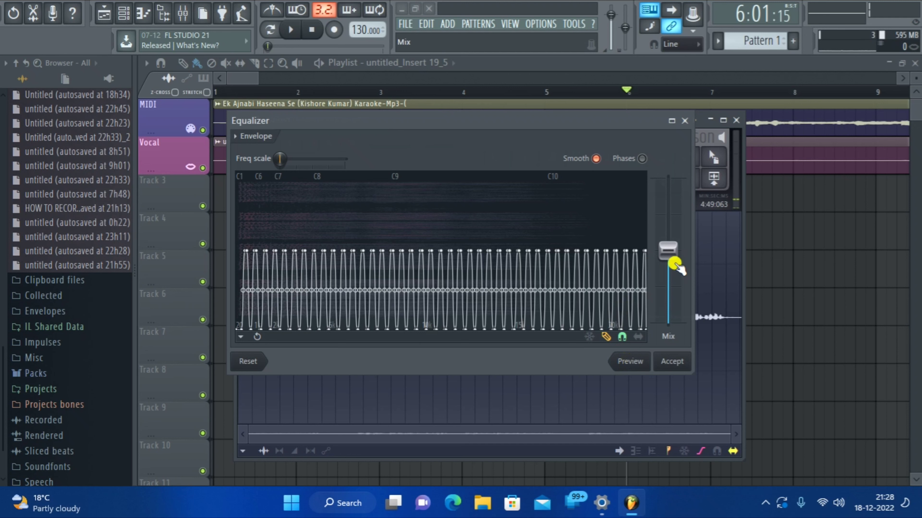
{"action": "left_click_drag", "start_coordinate": [668, 251], "coordinate": [665, 271]}
{"action": "left_click", "coordinate": [633, 359]}
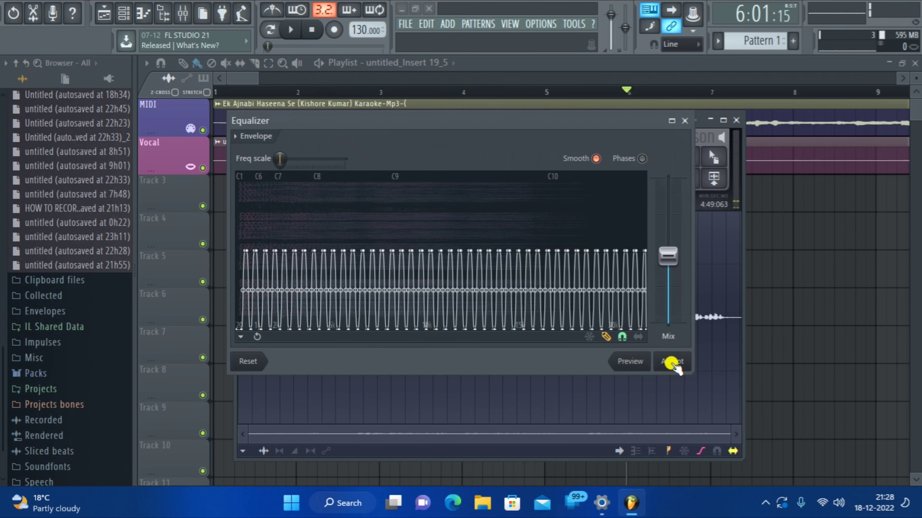
{"action": "left_click", "coordinate": [672, 362]}
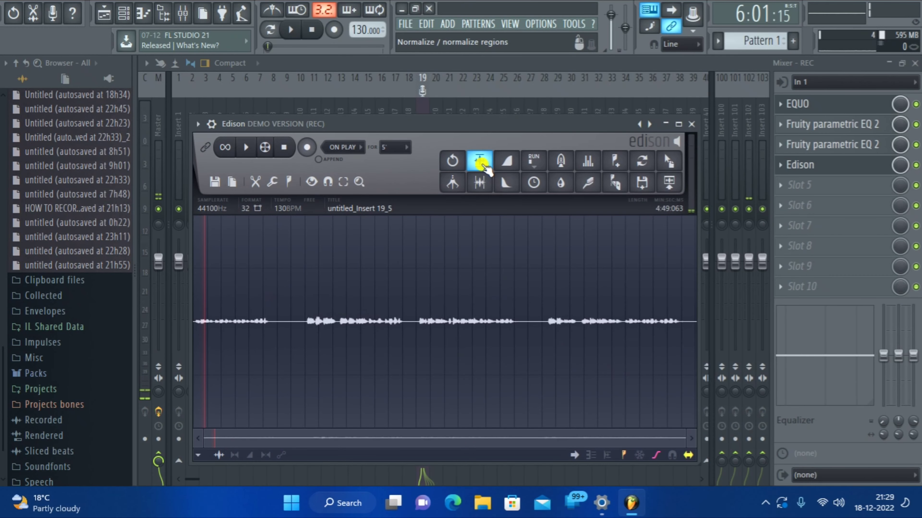
- Normalize the vocal recording in Edison, audition it and briefly play the song
{"action": "left_click", "coordinate": [480, 163]}
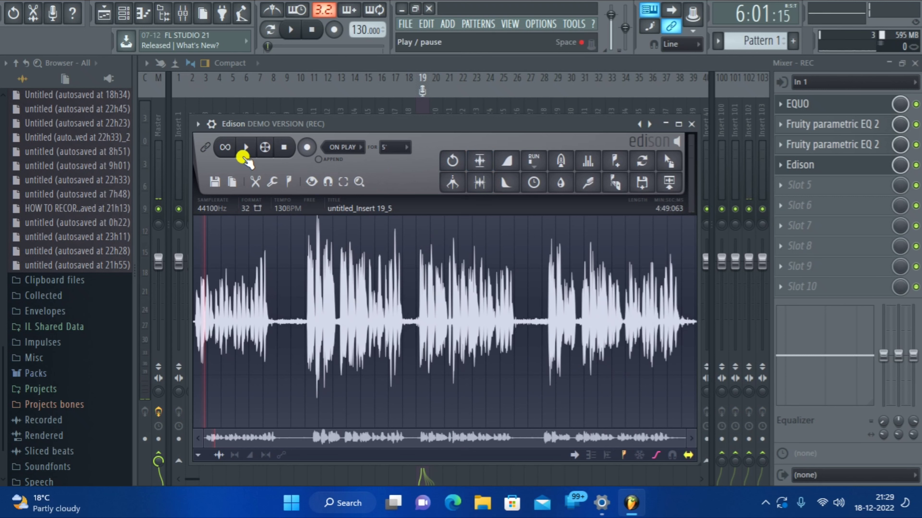
{"action": "left_click", "coordinate": [242, 148]}
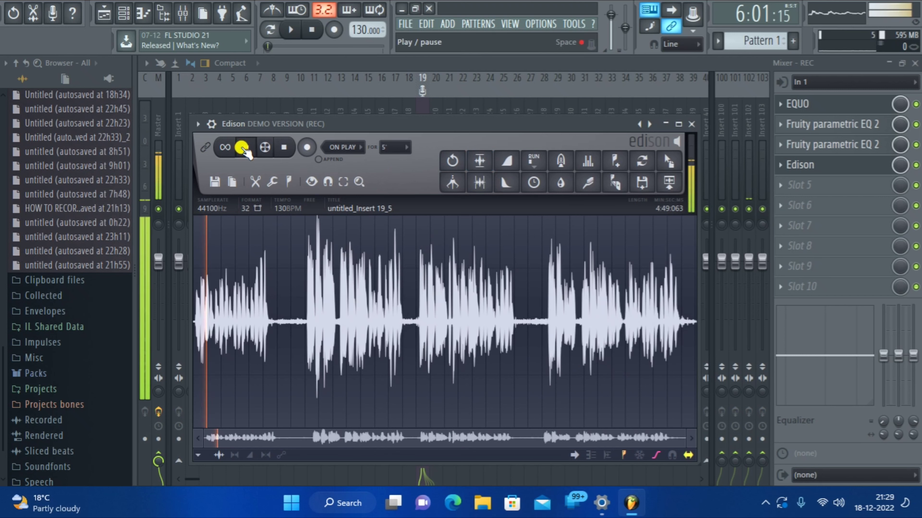
{"action": "left_click", "coordinate": [248, 149]}
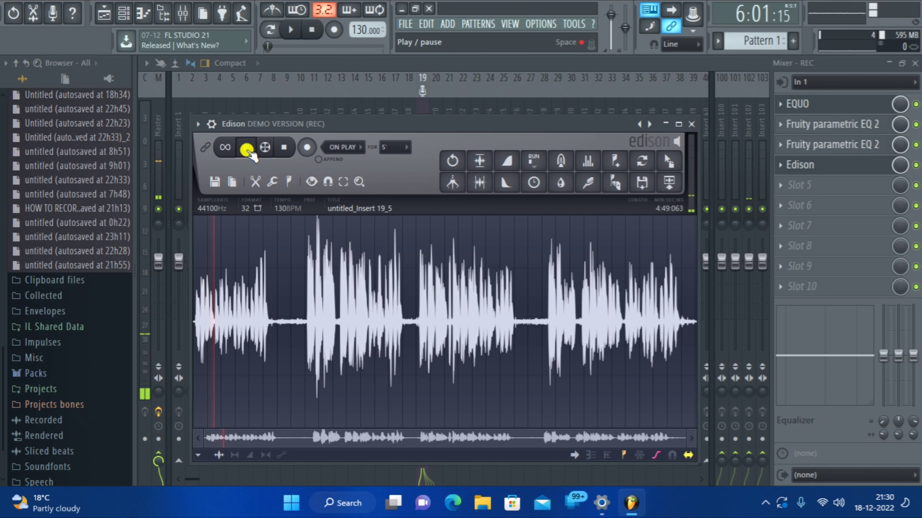
{"action": "left_click", "coordinate": [247, 149]}
{"action": "left_click", "coordinate": [300, 33]}
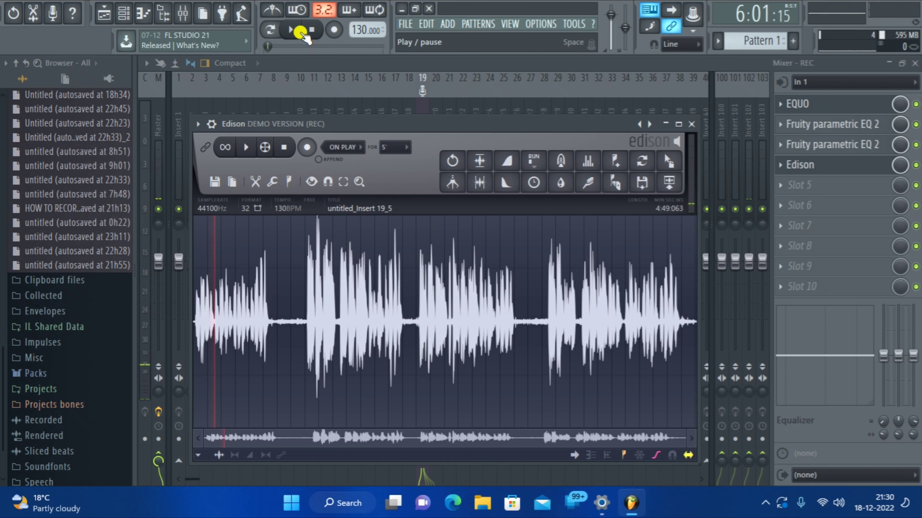
{"action": "left_click", "coordinate": [290, 31]}
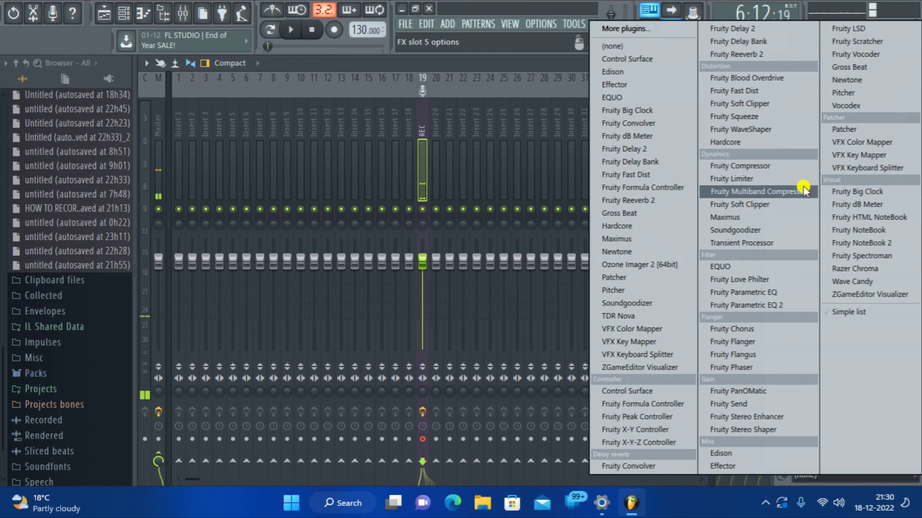
- Add Fruity Limiter to slot 5 of the REC mixer track and play the Edison vocal through it
{"action": "left_click", "coordinate": [803, 189]}
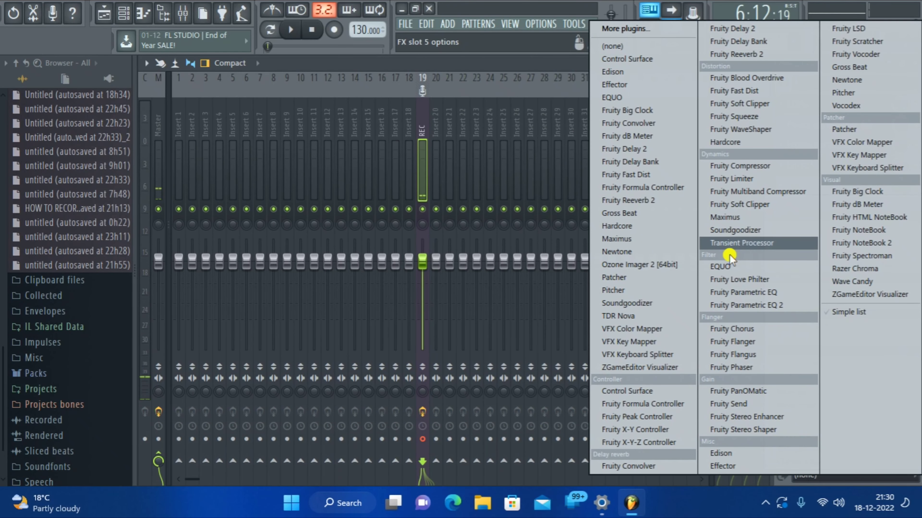
{"action": "left_click", "coordinate": [767, 179]}
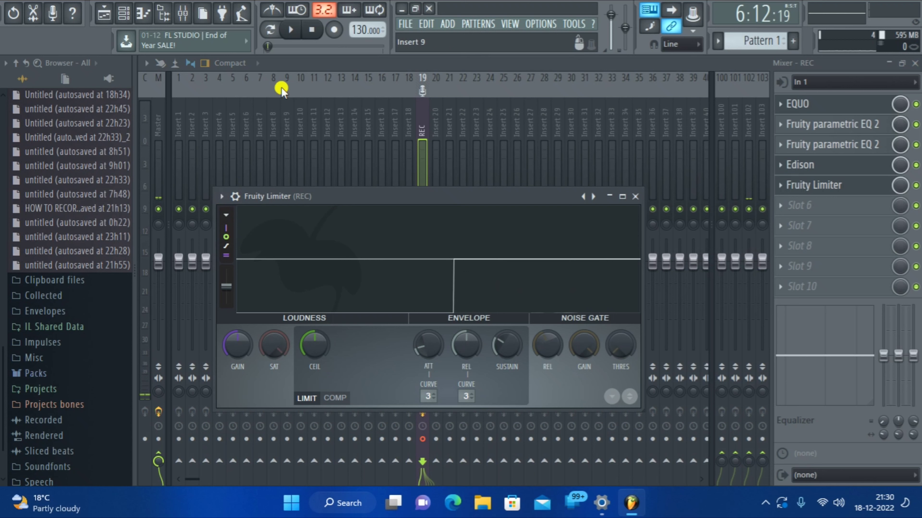
{"action": "left_click", "coordinate": [803, 166]}
{"action": "left_click", "coordinate": [247, 148]}
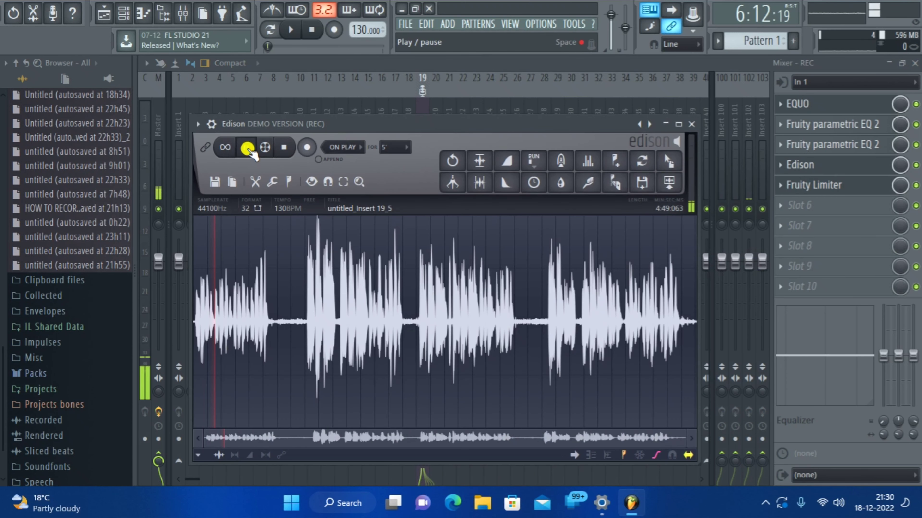
{"action": "left_click", "coordinate": [810, 187]}
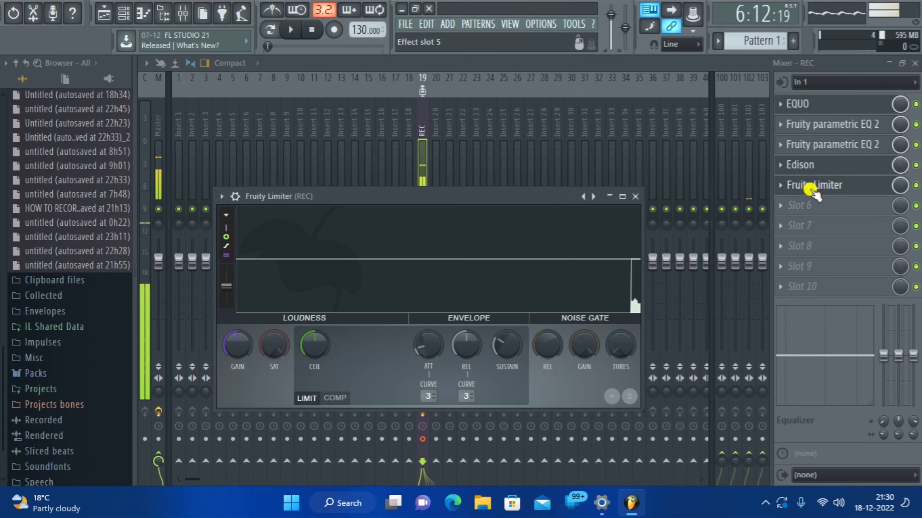
{"action": "left_click_drag", "start_coordinate": [508, 196], "coordinate": [632, 143]}
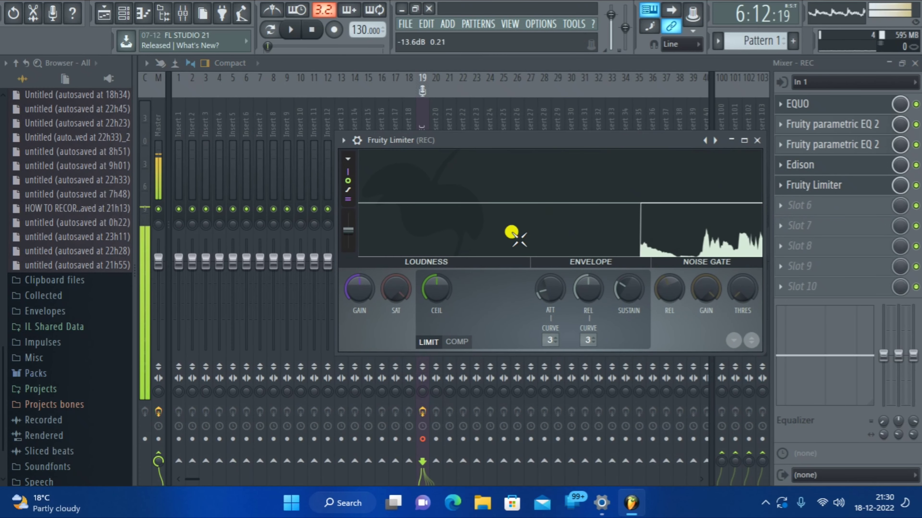
- In Fruity Limiter's compressor mode, lower the threshold and knee and raise the ratio, and reduce the noise gate's gain and release
{"action": "left_click", "coordinate": [457, 342]}
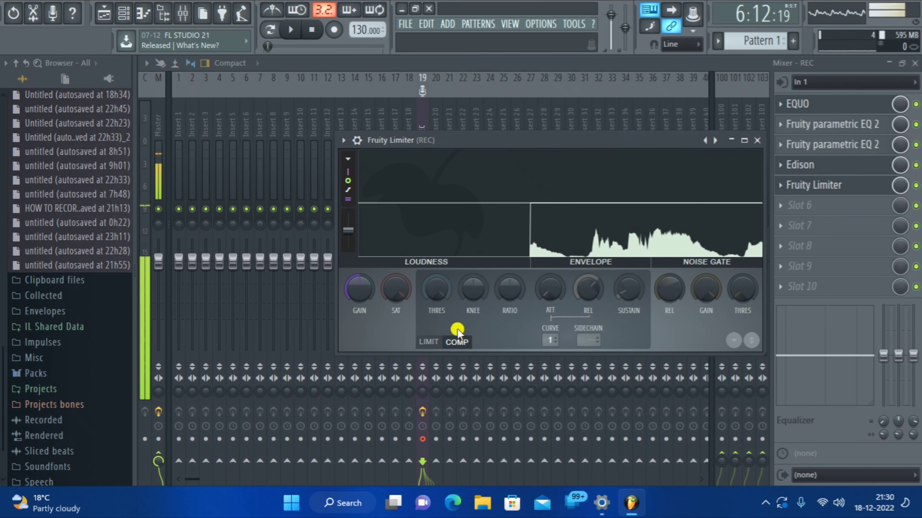
{"action": "left_click_drag", "start_coordinate": [437, 290], "coordinate": [489, 333]}
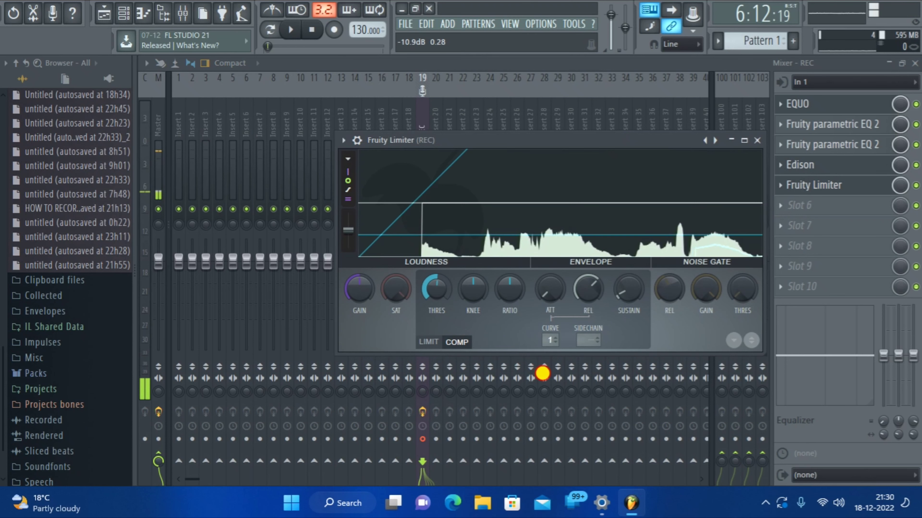
{"action": "left_click_drag", "start_coordinate": [542, 374], "coordinate": [612, 427]}
{"action": "left_click_drag", "start_coordinate": [470, 296], "coordinate": [534, 397]}
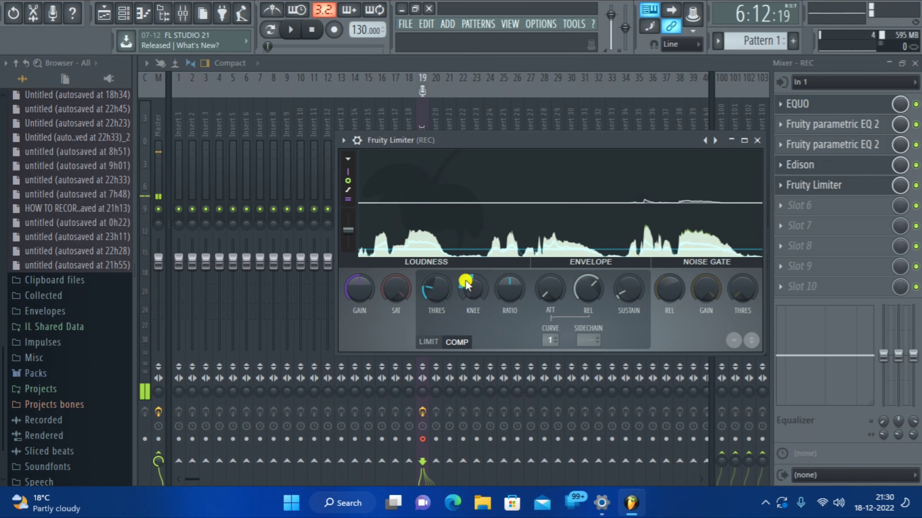
{"action": "left_click", "coordinate": [433, 290]}
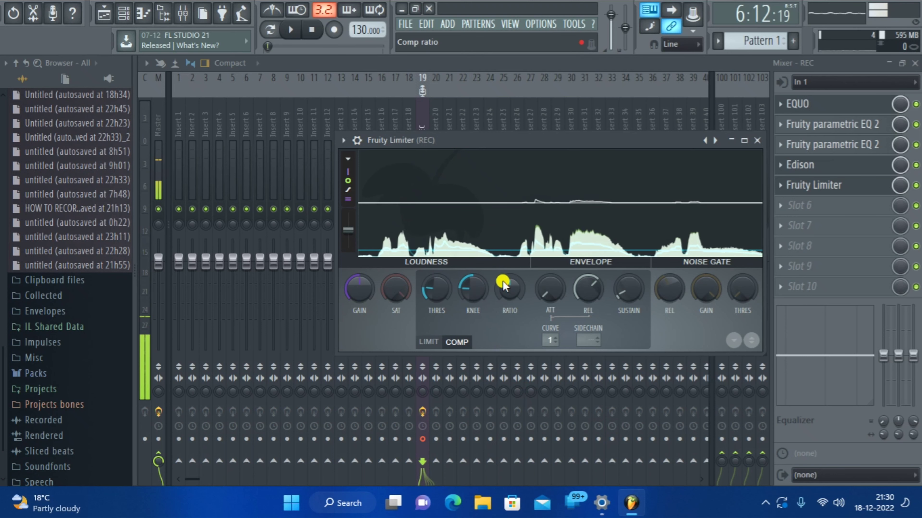
{"action": "left_click_drag", "start_coordinate": [504, 280], "coordinate": [502, 267]}
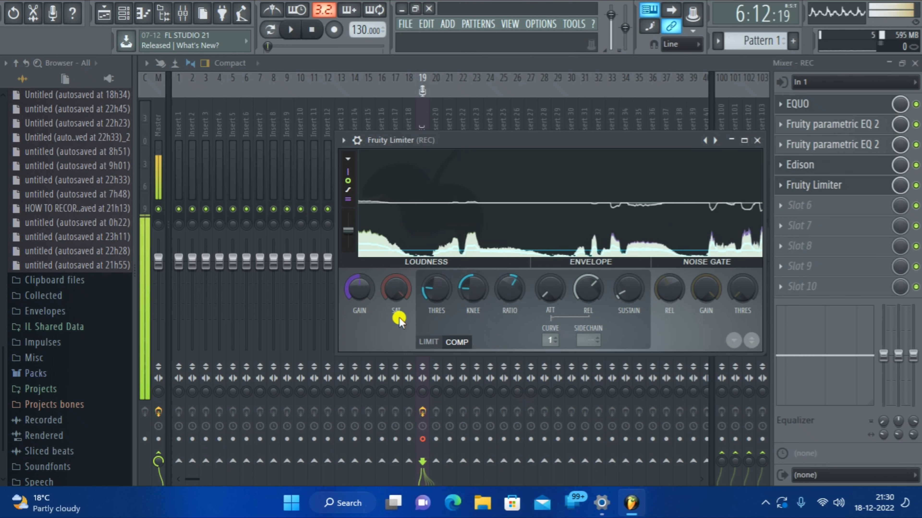
{"action": "left_click_drag", "start_coordinate": [707, 293], "coordinate": [787, 435]}
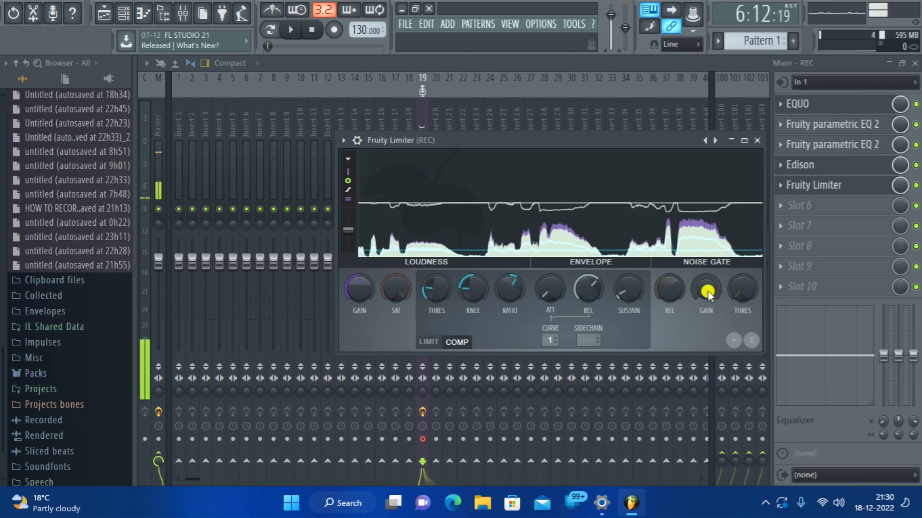
{"action": "left_click_drag", "start_coordinate": [665, 281], "coordinate": [761, 498]}
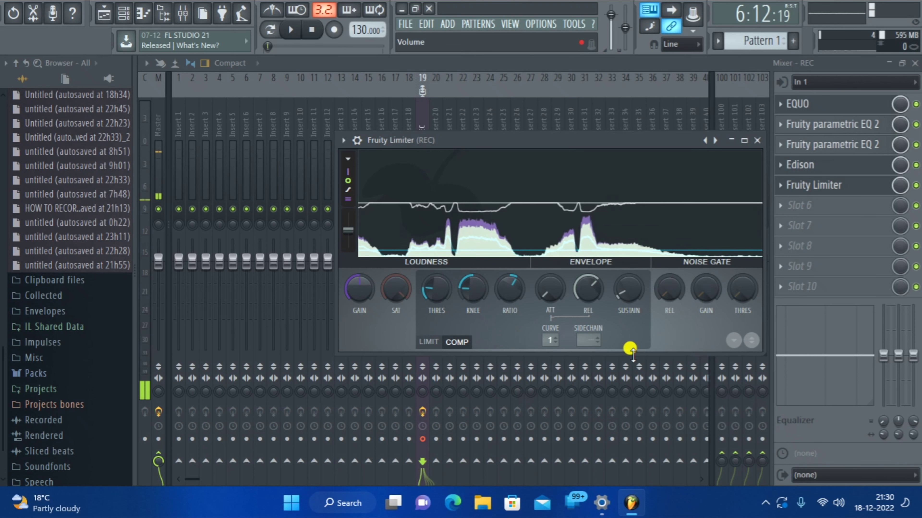
- Switch Fruity Limiter to limiter mode and lower the saturation threshold and the ceiling while the vocal plays
{"action": "left_click", "coordinate": [428, 342]}
{"action": "left_click_drag", "start_coordinate": [395, 287], "coordinate": [598, 445]}
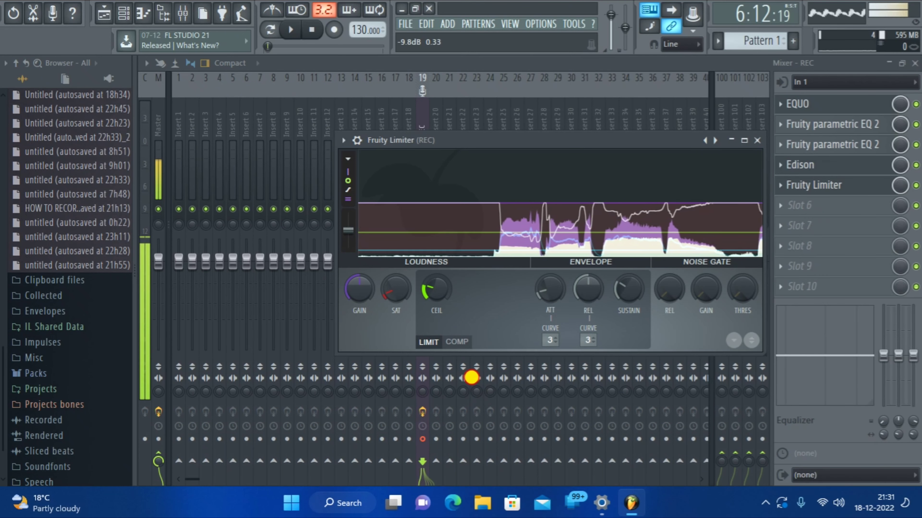
{"action": "left_click_drag", "start_coordinate": [394, 290], "coordinate": [387, 242]}
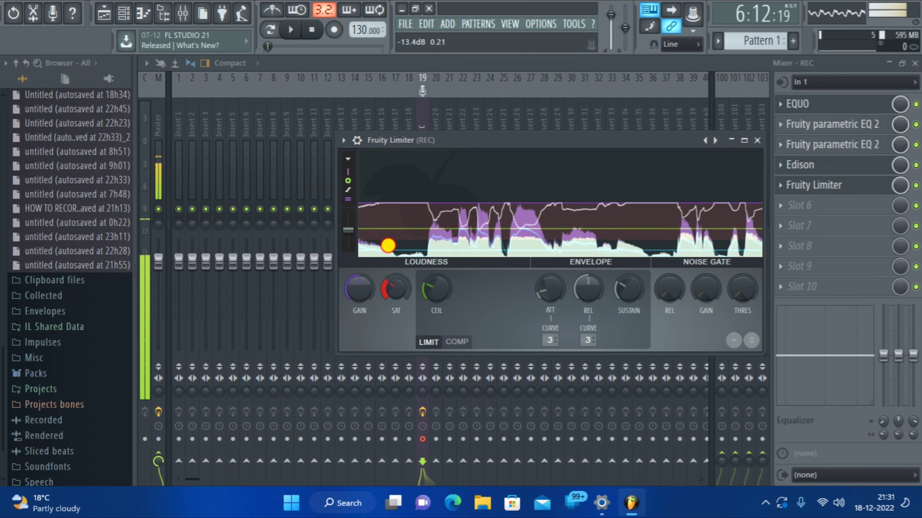
{"action": "left_click_drag", "start_coordinate": [395, 258], "coordinate": [394, 255]}
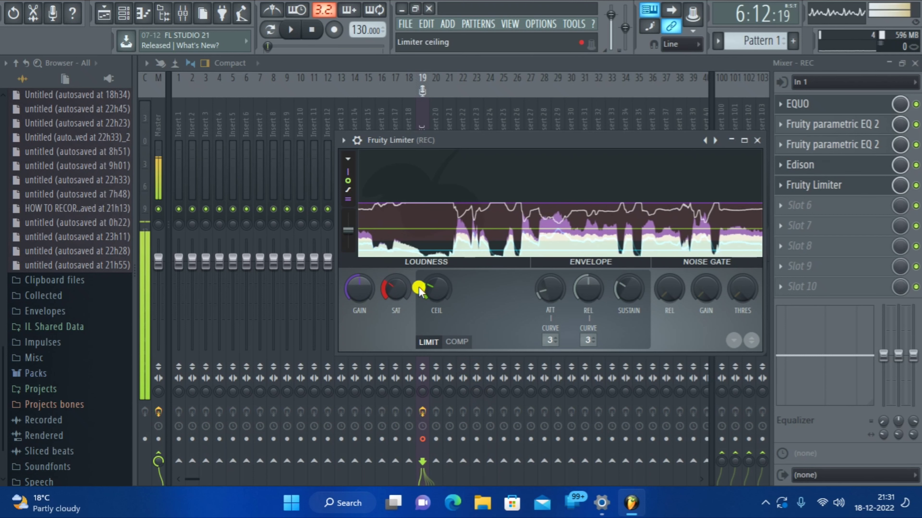
- Lower Fruity Limiter's limiter ceiling to about -14.7 dB and readjust the saturation threshold while the vocal plays
{"action": "left_click_drag", "start_coordinate": [428, 289], "coordinate": [428, 294]}
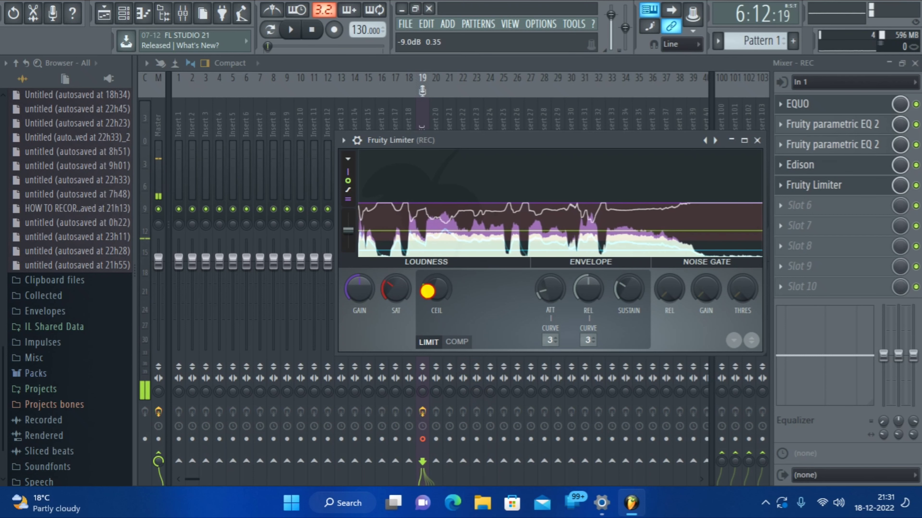
{"action": "left_click_drag", "start_coordinate": [431, 305], "coordinate": [438, 318]}
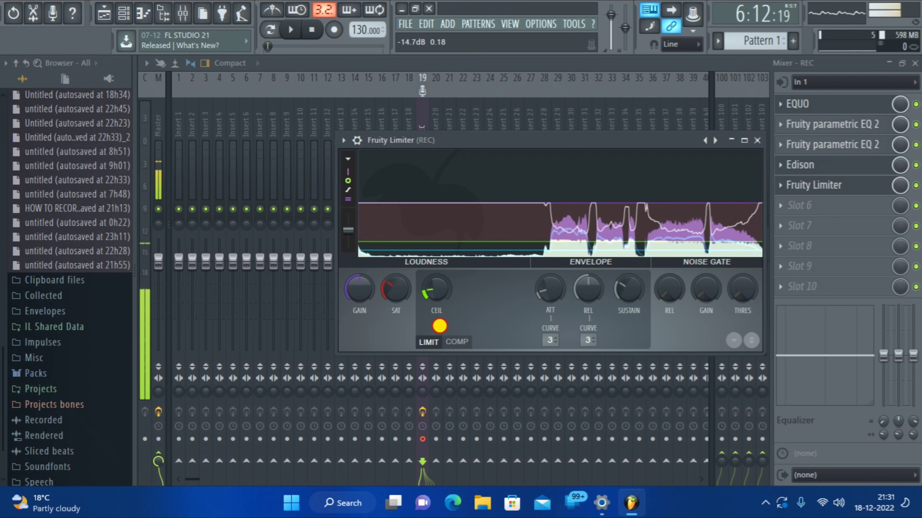
{"action": "left_click_drag", "start_coordinate": [402, 282], "coordinate": [421, 291]}
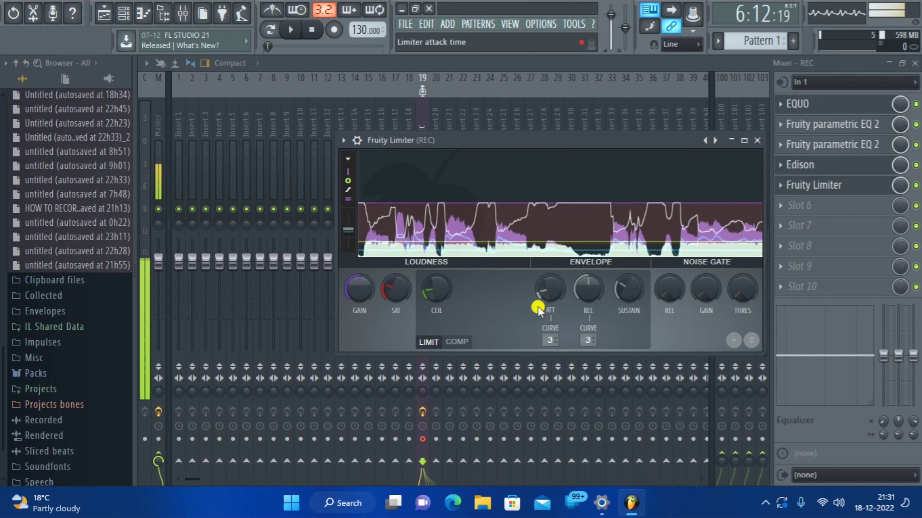
- Switch Fruity Limiter to compressor mode, readjust the compression threshold and knee, and close the plugin window
{"action": "left_click", "coordinate": [458, 343]}
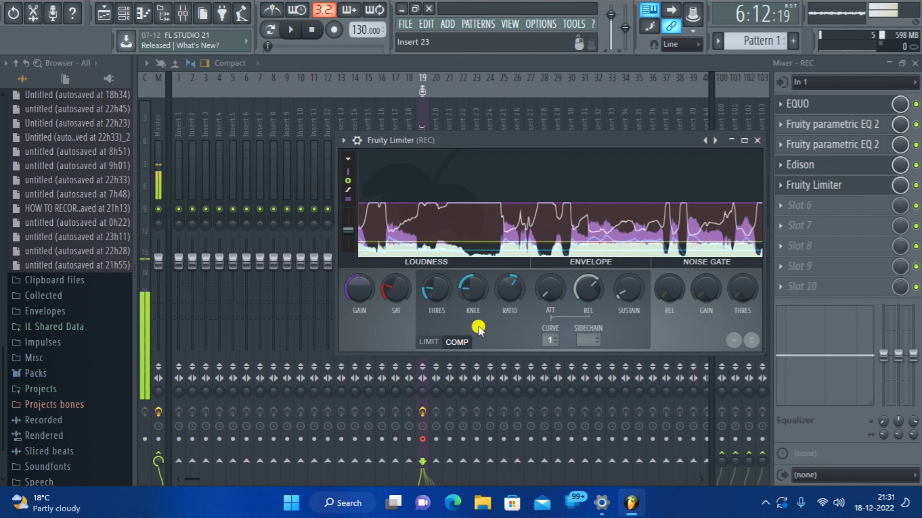
{"action": "left_click_drag", "start_coordinate": [441, 292], "coordinate": [446, 305]}
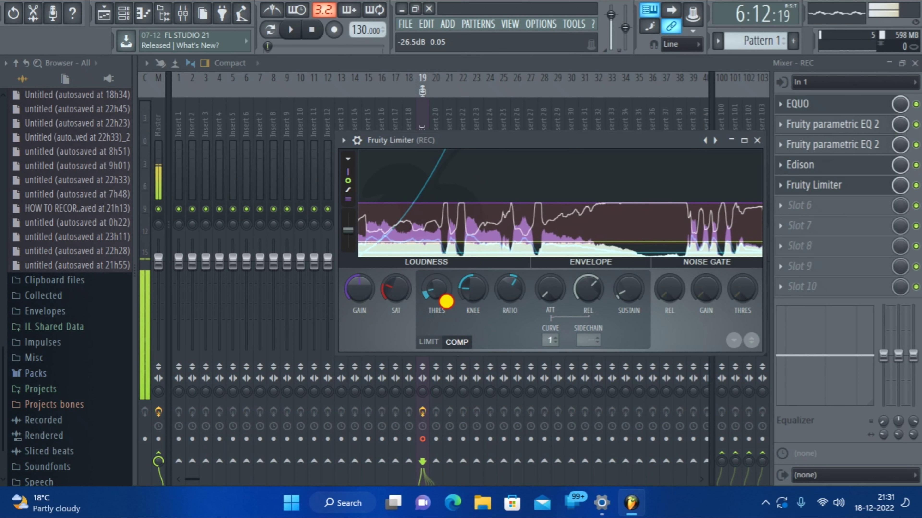
{"action": "left_click_drag", "start_coordinate": [446, 301], "coordinate": [448, 303]}
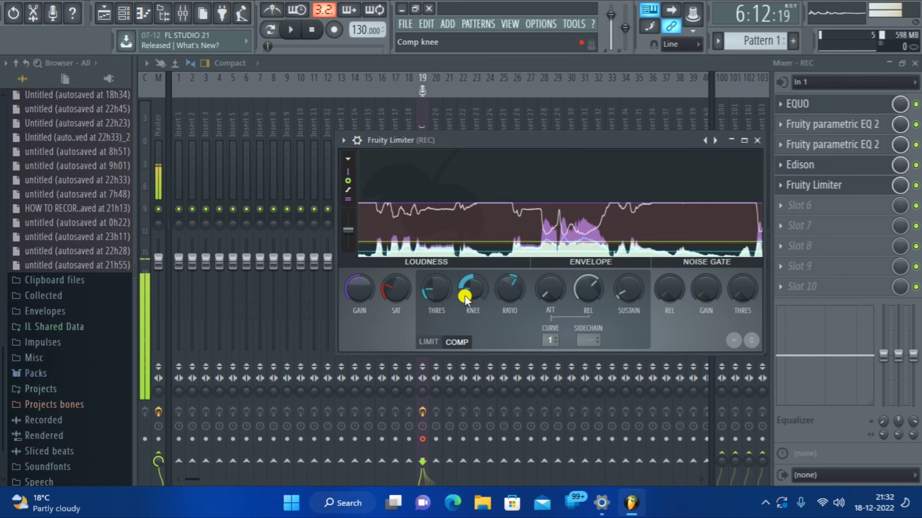
{"action": "left_click_drag", "start_coordinate": [472, 287], "coordinate": [509, 286]}
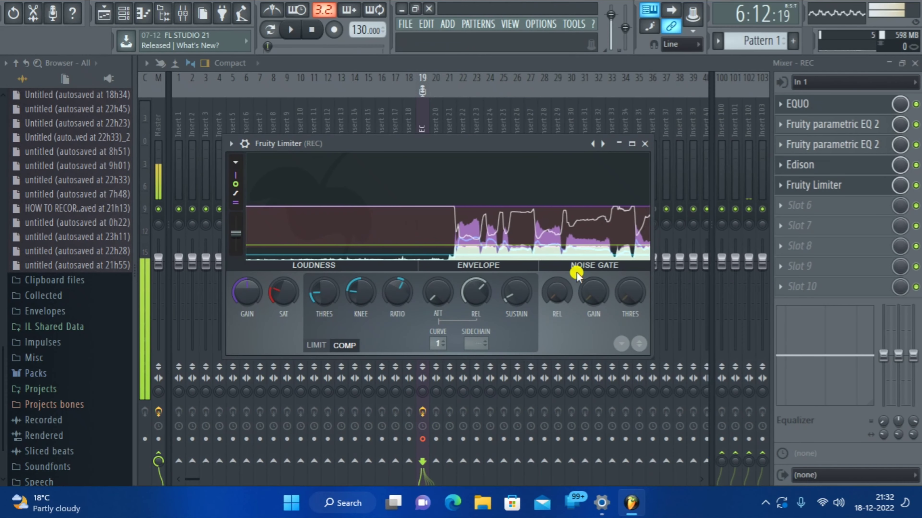
{"action": "left_click", "coordinate": [644, 146]}
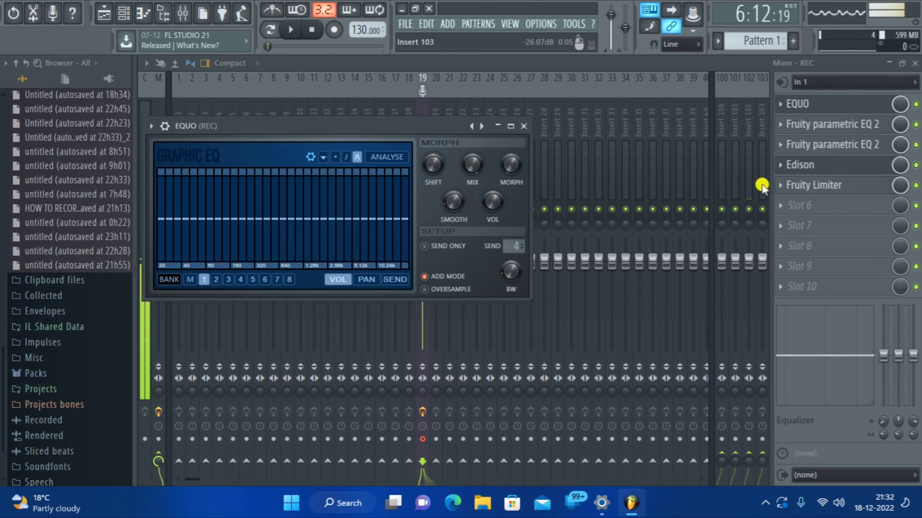
- Pause the vocal in Edison and add Fruity Reeverb 2 to slot 6 of the REC mixer track
{"action": "left_click", "coordinate": [780, 205]}
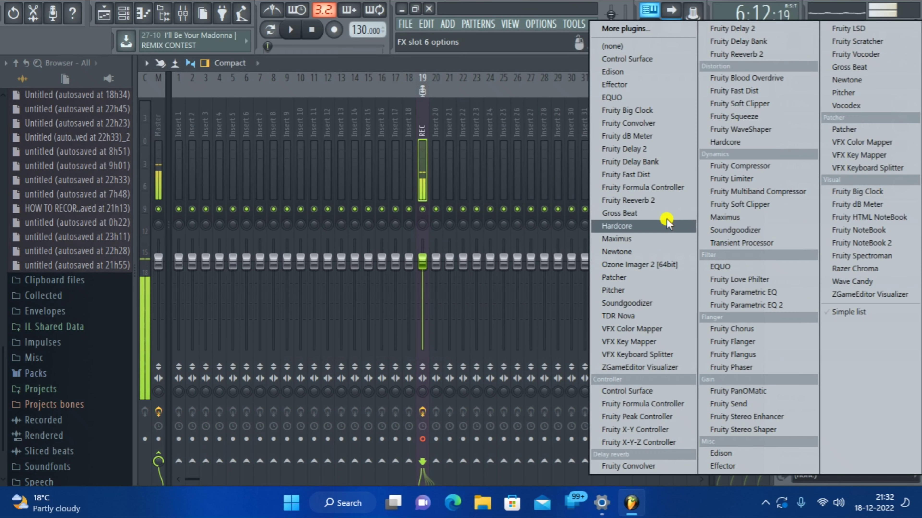
{"action": "left_click", "coordinate": [398, 65]}
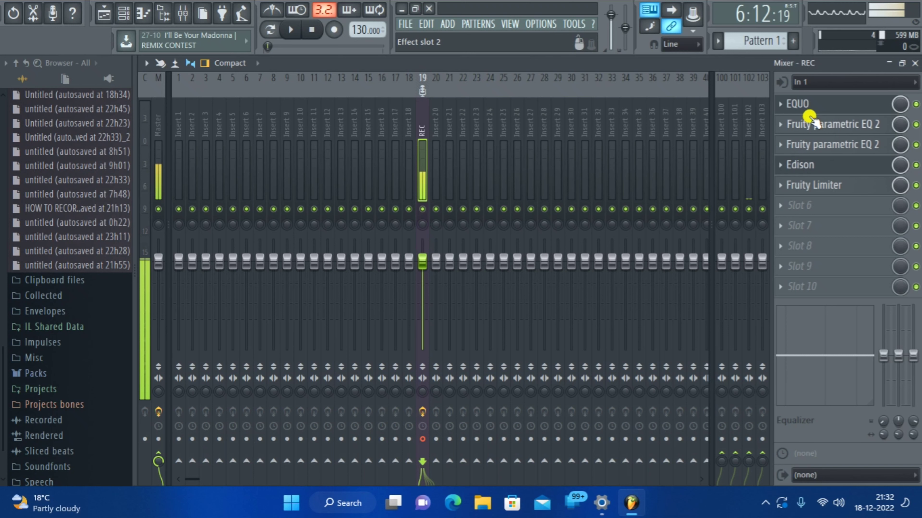
{"action": "left_click", "coordinate": [817, 166]}
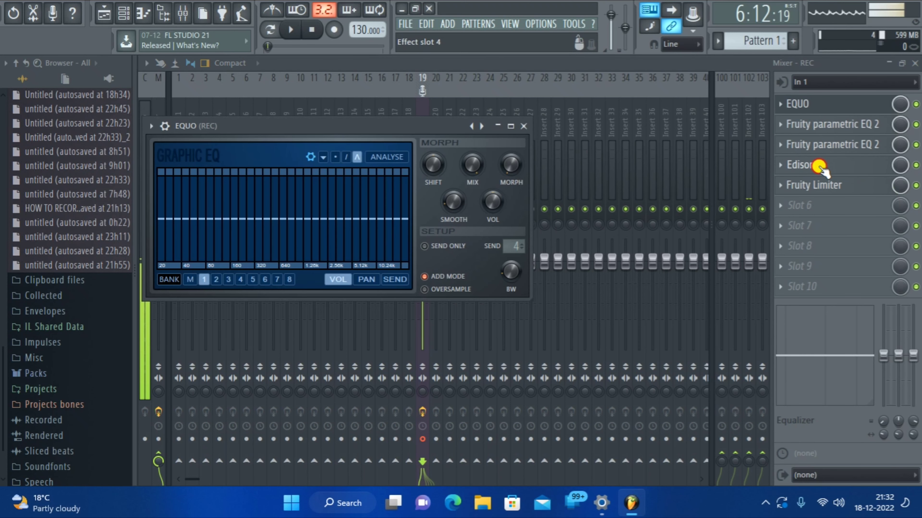
{"action": "left_click", "coordinate": [806, 168]}
{"action": "left_click", "coordinate": [246, 147]}
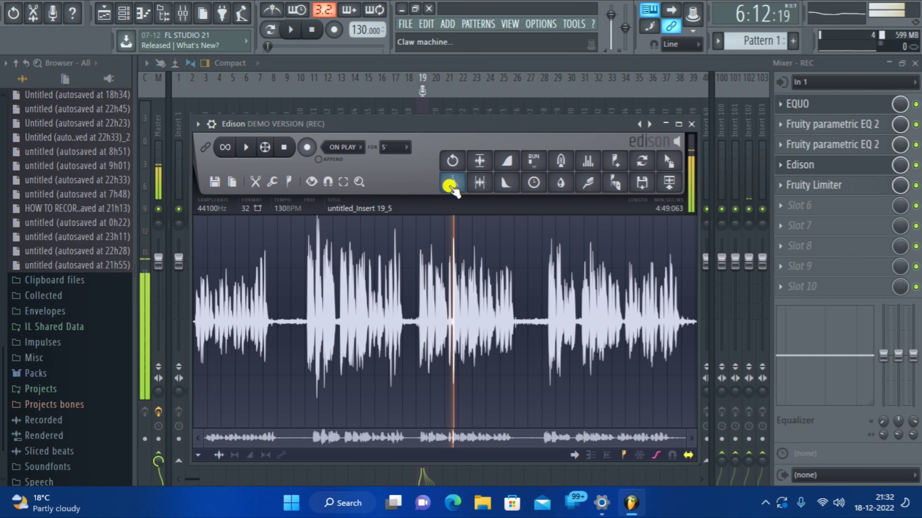
{"action": "left_click", "coordinate": [779, 205]}
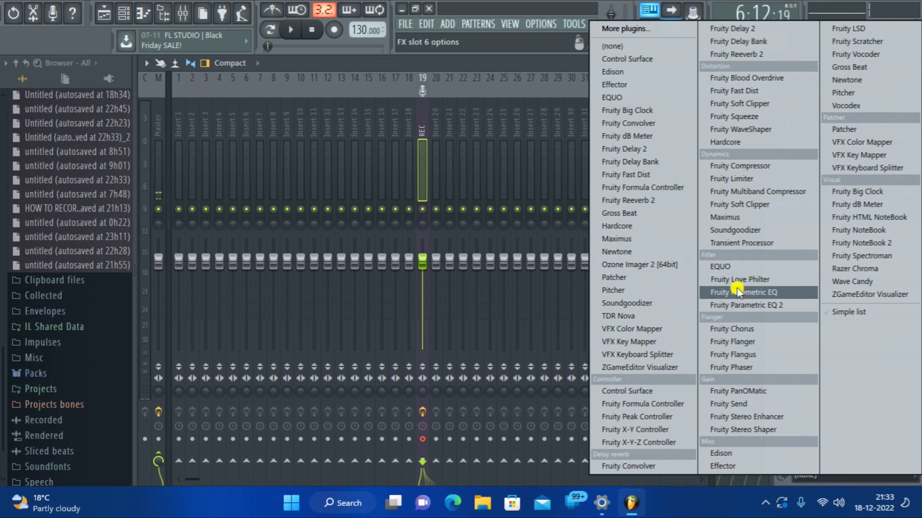
{"action": "left_click", "coordinate": [642, 202]}
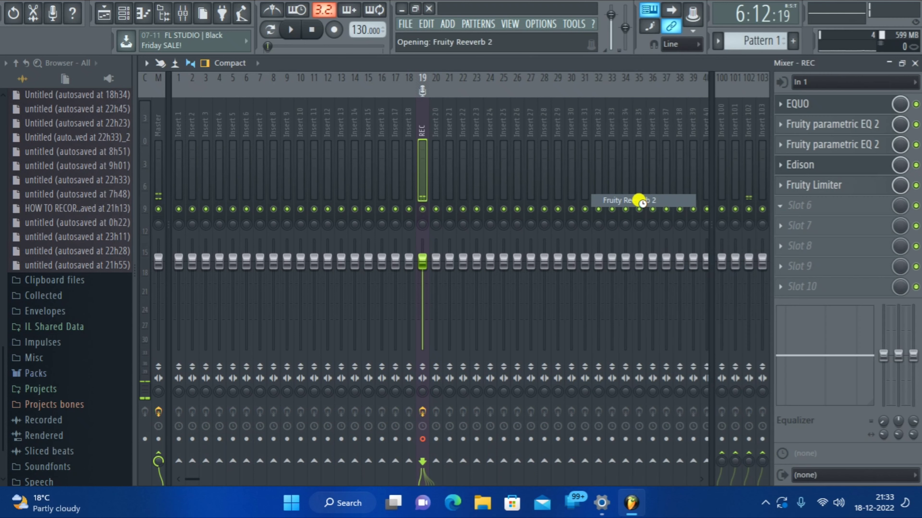
- Play the Edison vocal through Fruity Reeverb 2 and pause it
{"action": "left_click", "coordinate": [813, 168]}
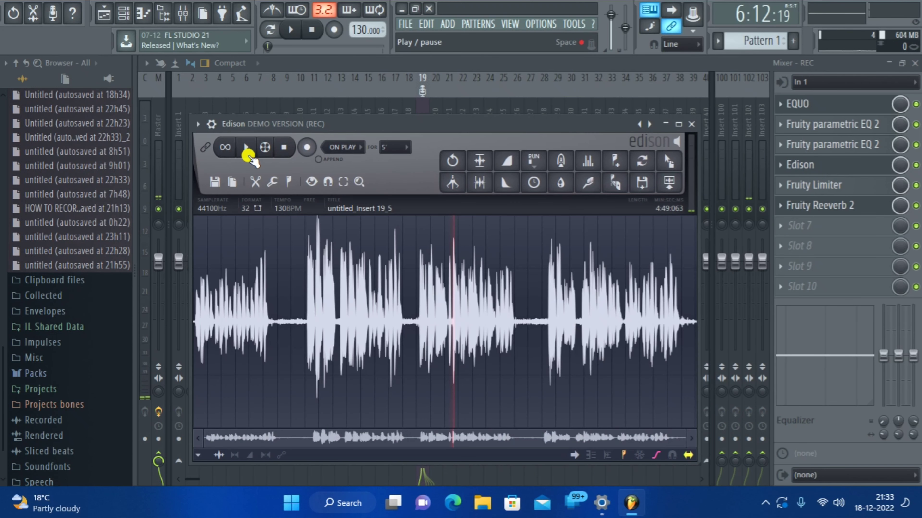
{"action": "left_click", "coordinate": [239, 149]}
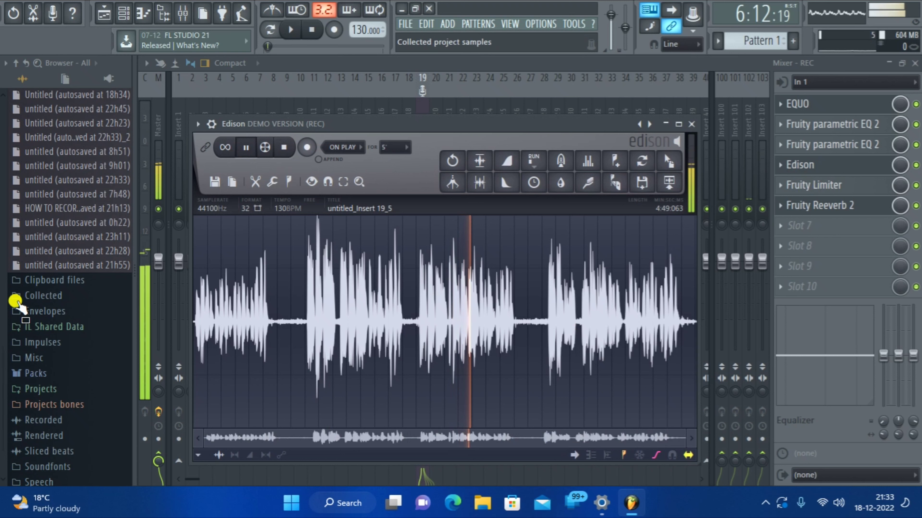
{"action": "left_click", "coordinate": [246, 147]}
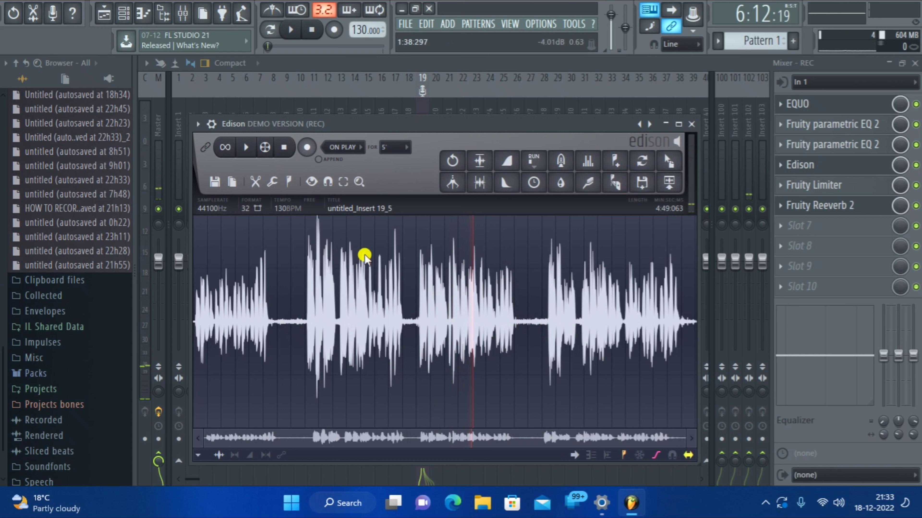
- Select the quiet gap from 3:06.881 to 3:19.702 in Edison and acquire its noise profile with the denoise tool
{"action": "left_click_drag", "start_coordinate": [480, 225], "coordinate": [541, 235]}
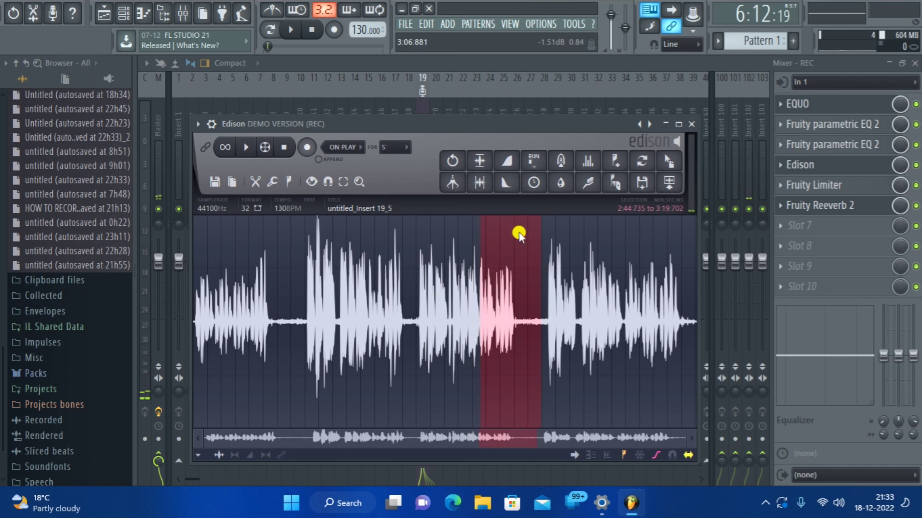
{"action": "left_click_drag", "start_coordinate": [482, 225], "coordinate": [524, 235]}
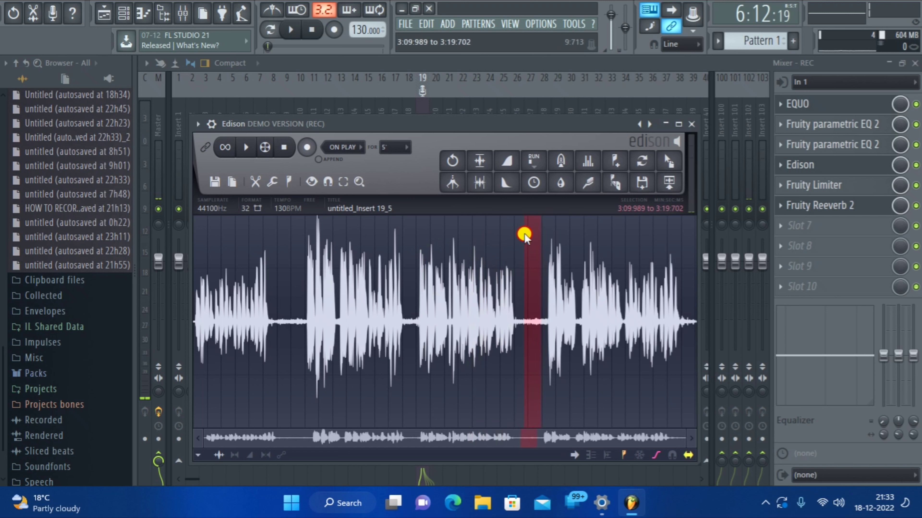
{"action": "left_click", "coordinate": [588, 187]}
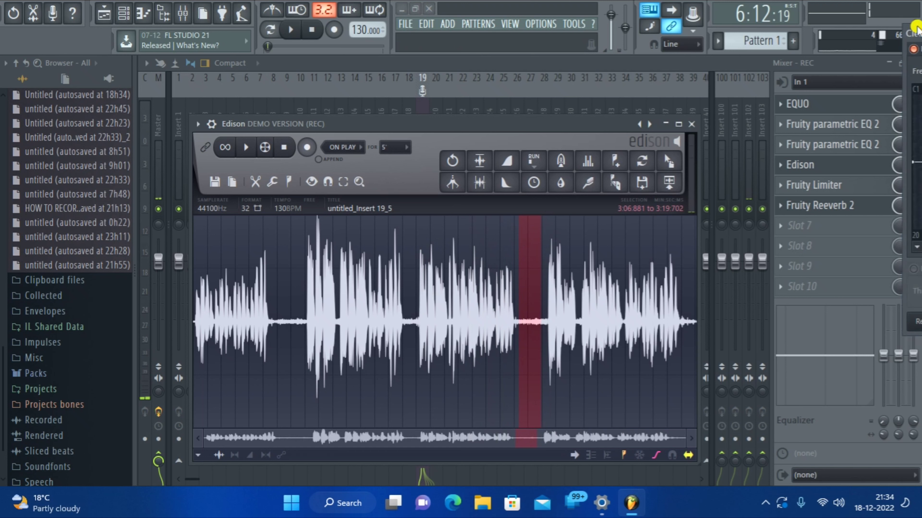
{"action": "left_click_drag", "start_coordinate": [916, 29], "coordinate": [307, 90]}
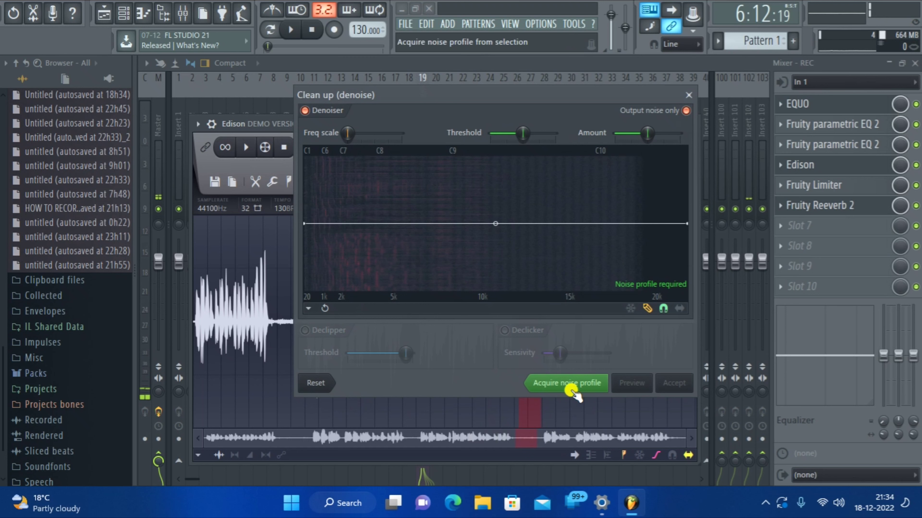
{"action": "left_click", "coordinate": [554, 383]}
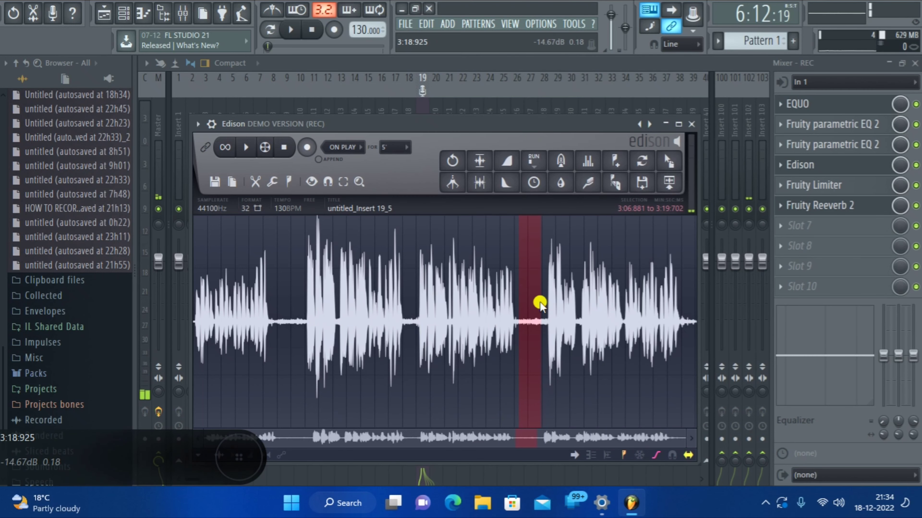
- Select the entire vocal recording and apply the denoiser with the acquired noise profile
{"action": "key", "text": "ctrl+a"}
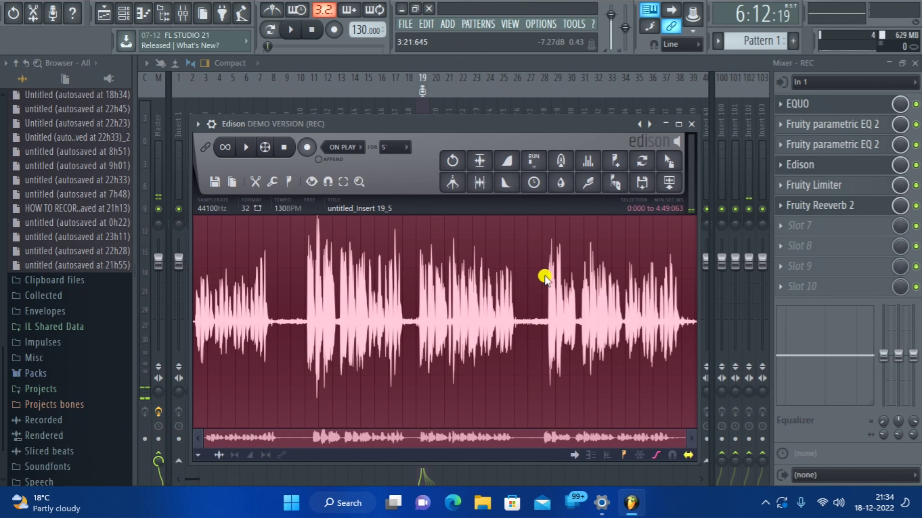
{"action": "left_click", "coordinate": [585, 183]}
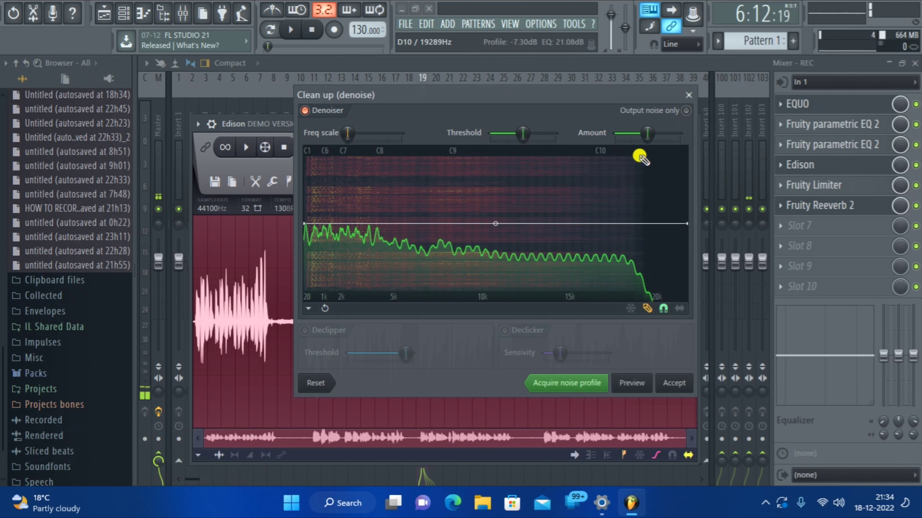
{"action": "left_click", "coordinate": [674, 385]}
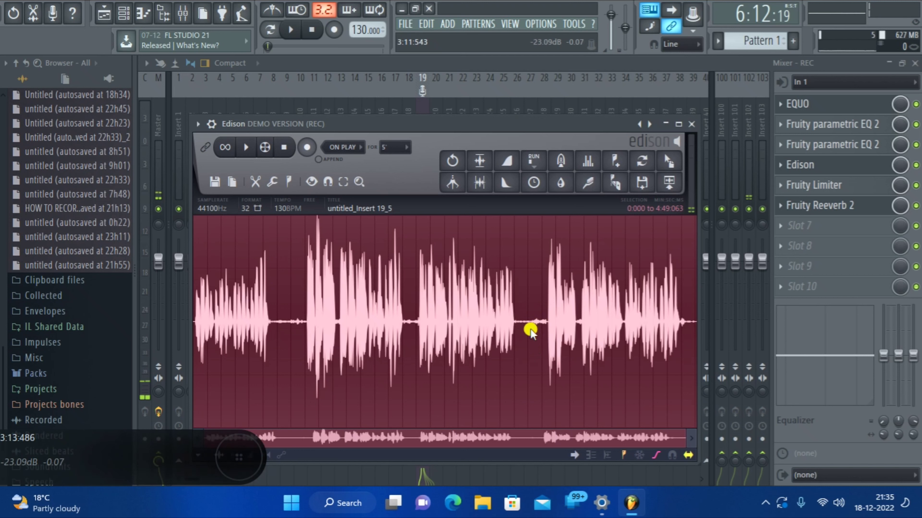
- Audition the denoised vocal in Edison, bypass Fruity Reeverb 2 during playback, and pause
{"action": "left_click", "coordinate": [243, 148]}
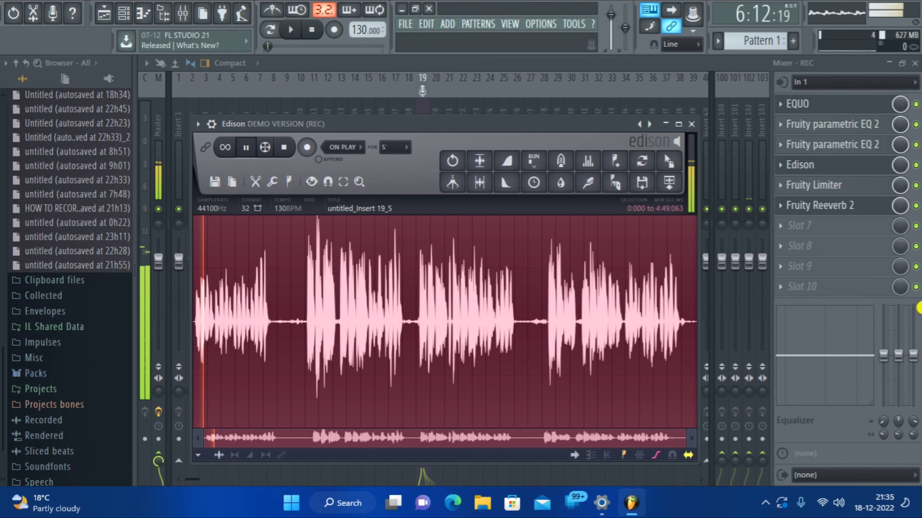
{"action": "left_click", "coordinate": [915, 206]}
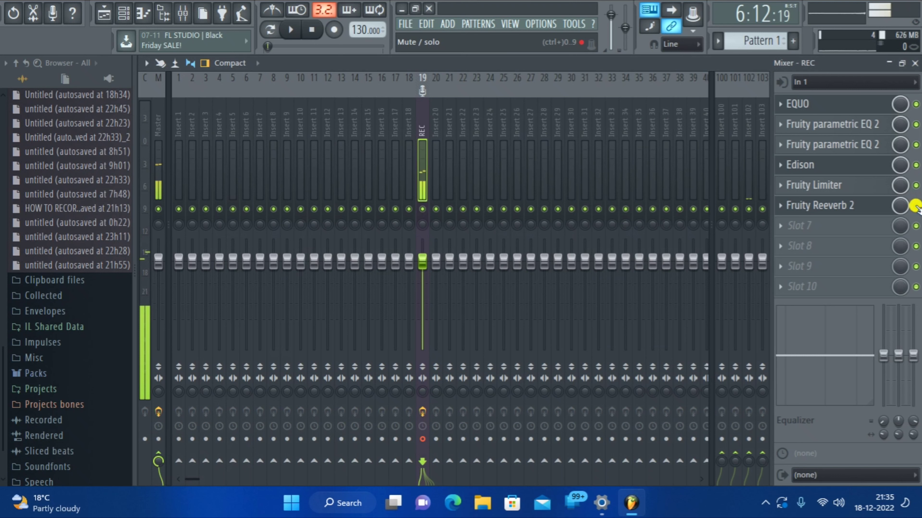
{"action": "left_click", "coordinate": [819, 168]}
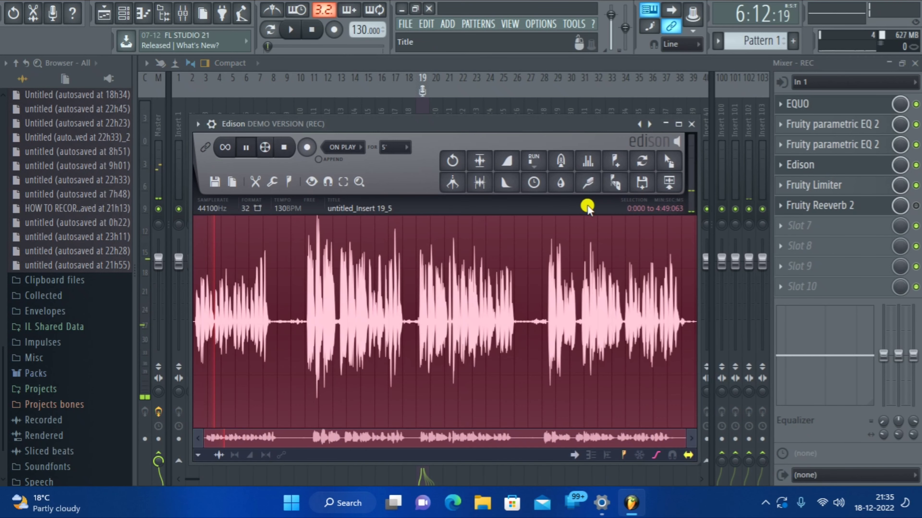
{"action": "left_click", "coordinate": [244, 147]}
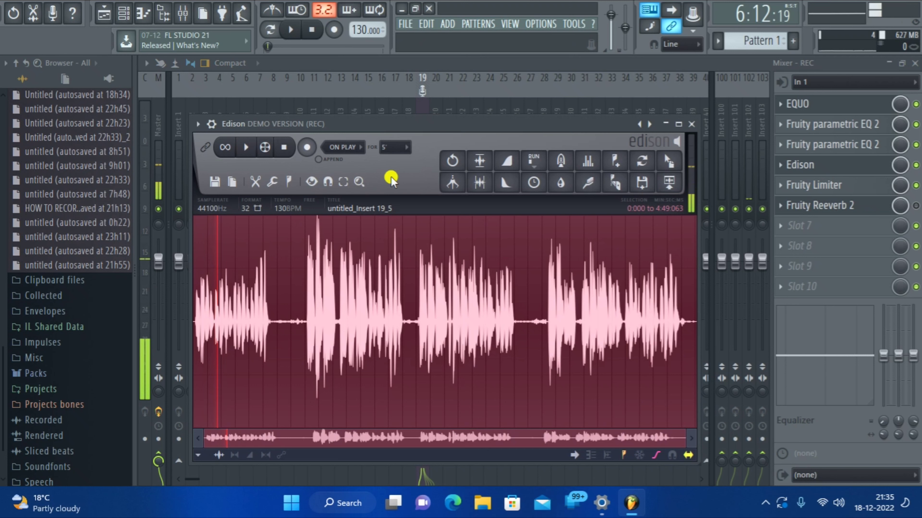
- Normalize the denoised vocal in Edison and briefly audition it without reverb
{"action": "left_click", "coordinate": [479, 164]}
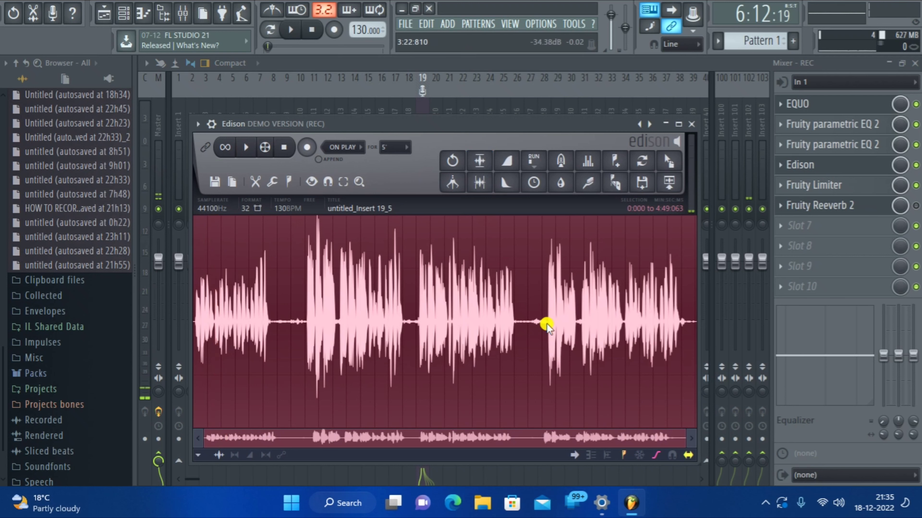
{"action": "left_click", "coordinate": [243, 147]}
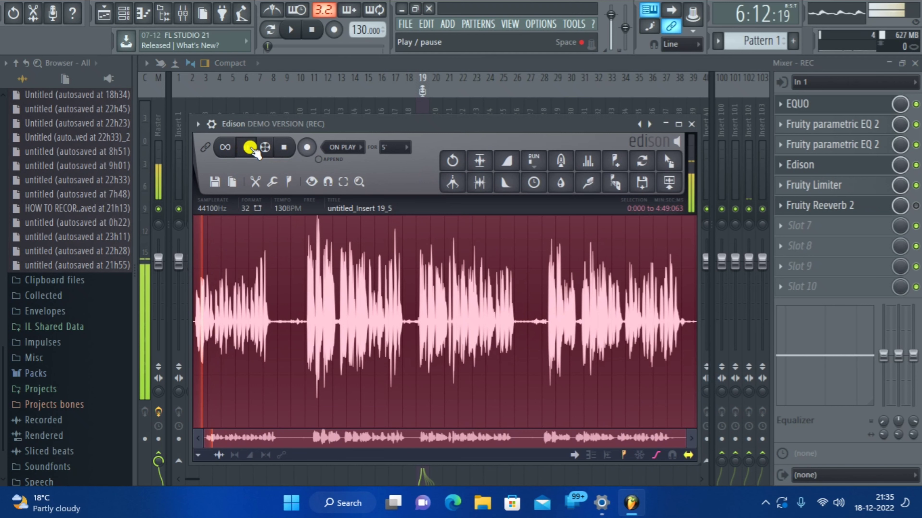
{"action": "left_click", "coordinate": [249, 148]}
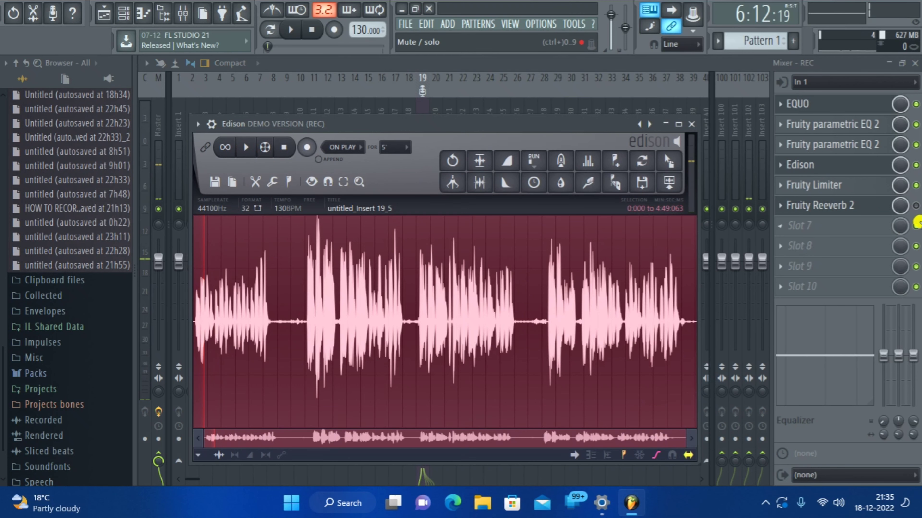
- Re-enable Fruity Reeverb 2 on the REC track, open its settings, and play the Edison vocal through it
{"action": "left_click", "coordinate": [915, 206]}
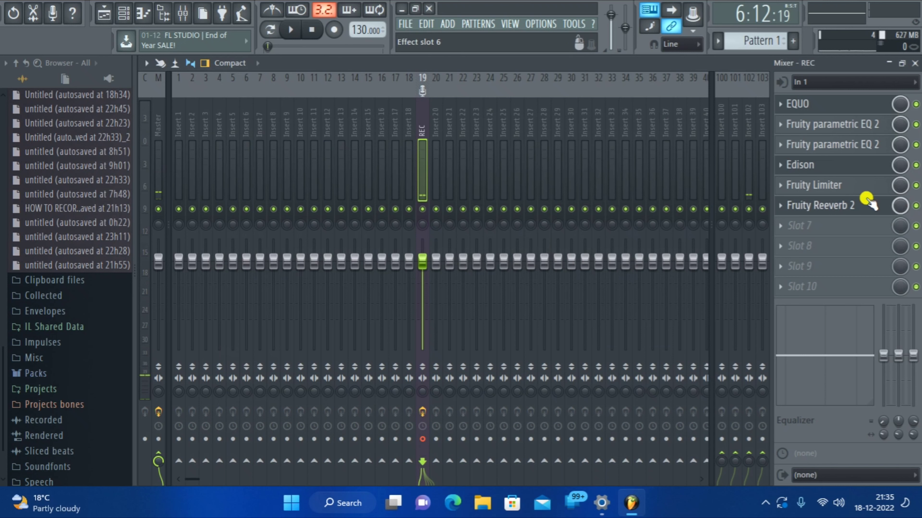
{"action": "left_click", "coordinate": [867, 204]}
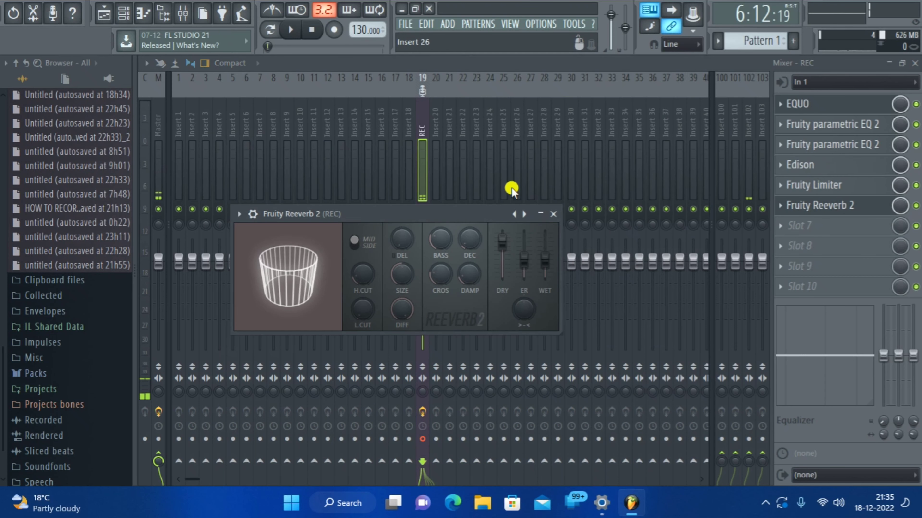
{"action": "left_click", "coordinate": [828, 170]}
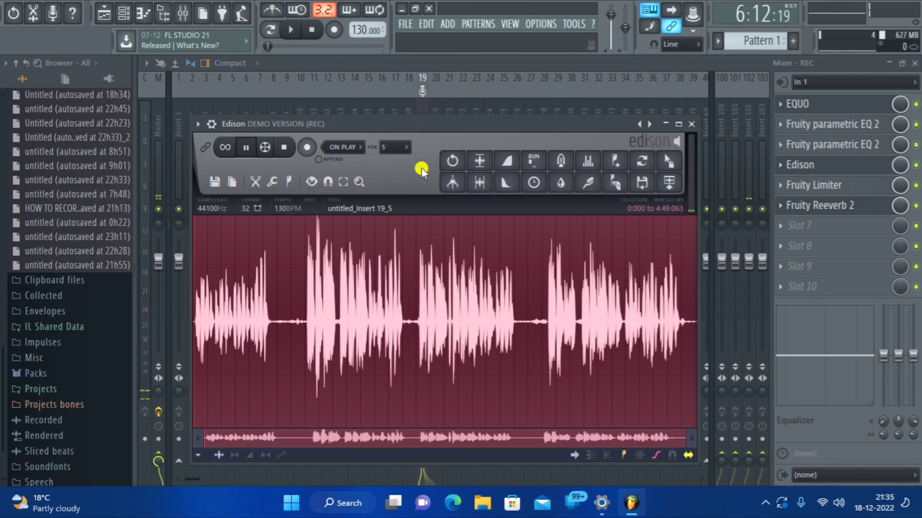
- Open the Fruity Reeverb 2 settings on the REC track and load the Cathedral preset
{"action": "left_click", "coordinate": [816, 206]}
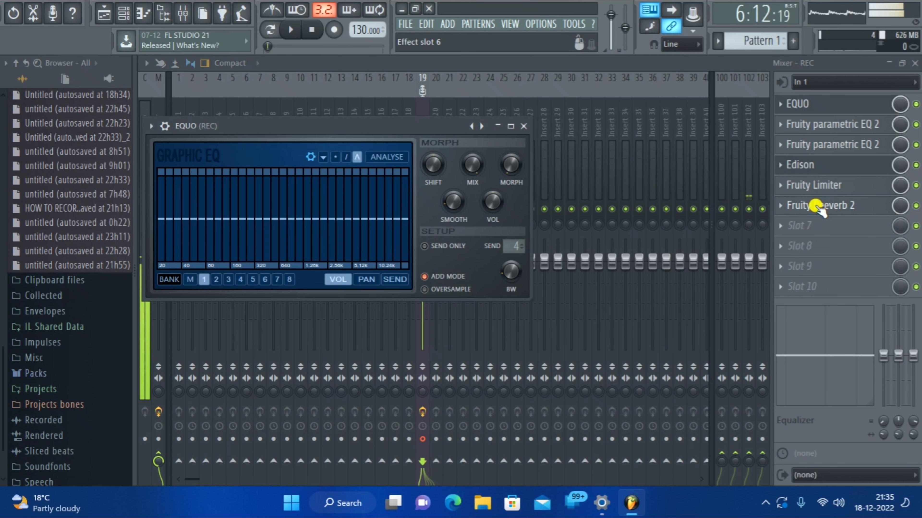
{"action": "left_click_drag", "start_coordinate": [372, 214], "coordinate": [399, 174]}
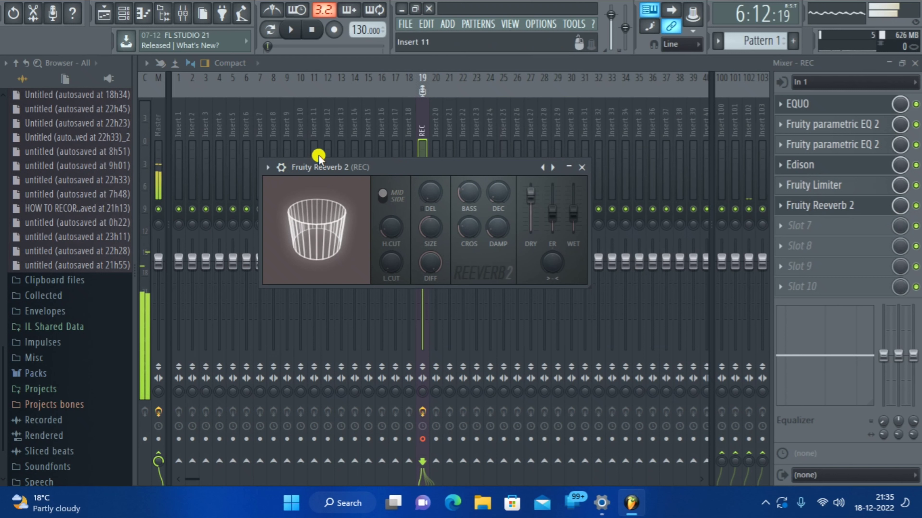
{"action": "left_click", "coordinate": [267, 168]}
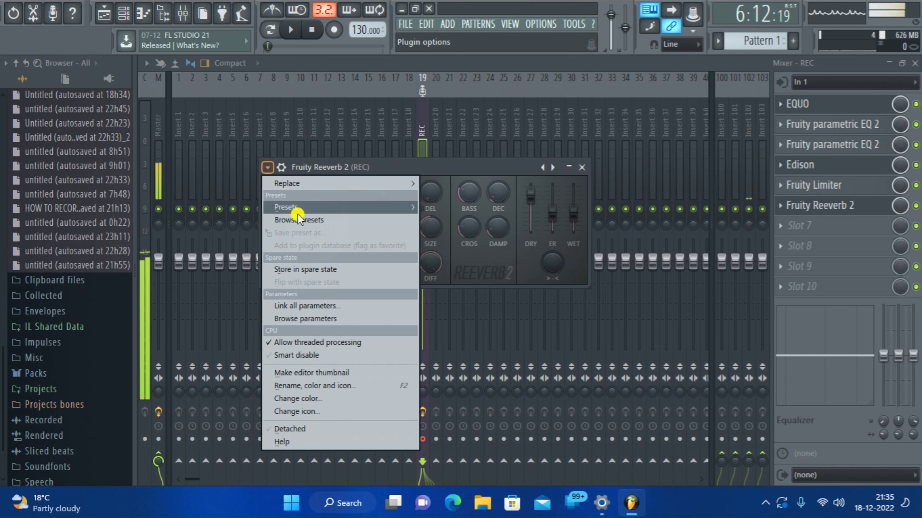
{"action": "mouse_move", "coordinate": [297, 207]}
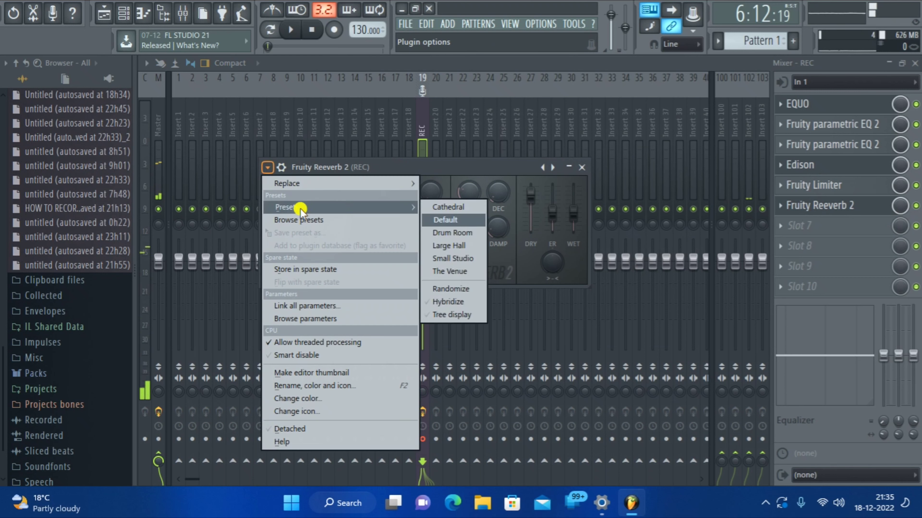
{"action": "left_click", "coordinate": [466, 206]}
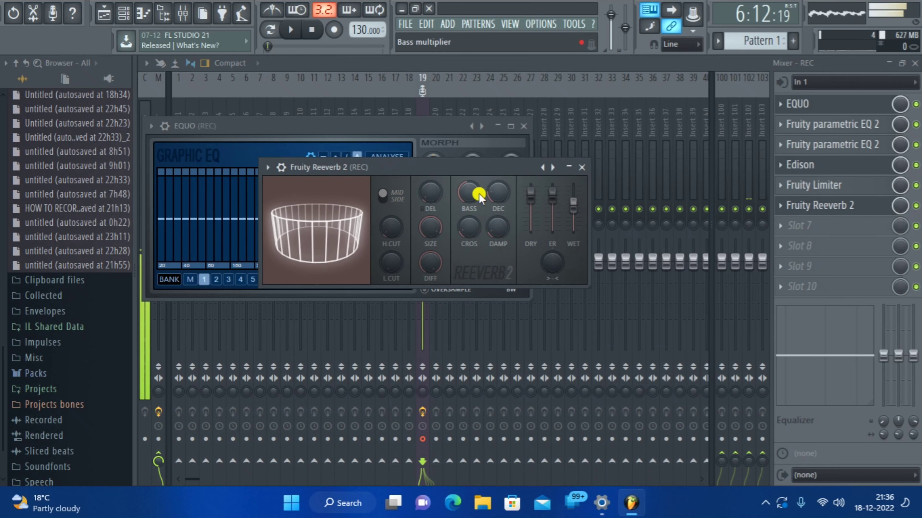
- Fine-tune the reverb's predelay and decay time, and lower its early reflection and wet levels
{"action": "left_click", "coordinate": [427, 193]}
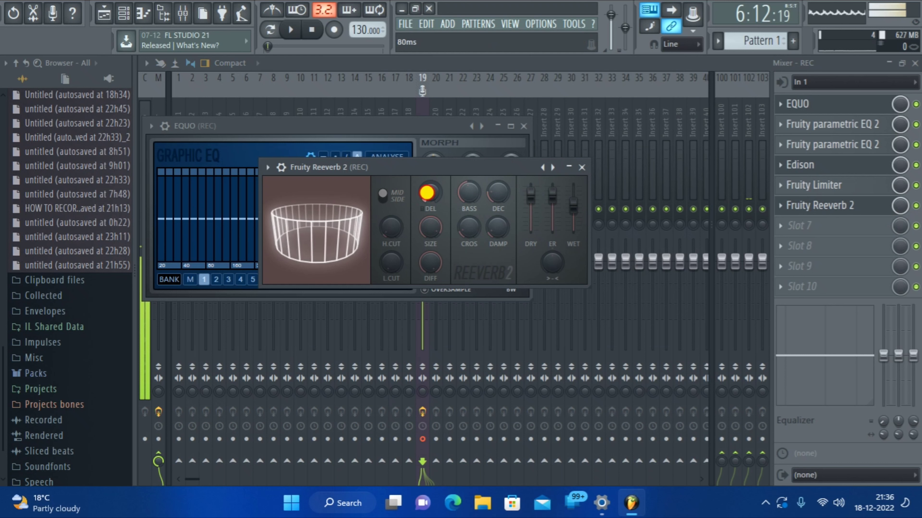
{"action": "left_click_drag", "start_coordinate": [427, 193], "coordinate": [428, 191]}
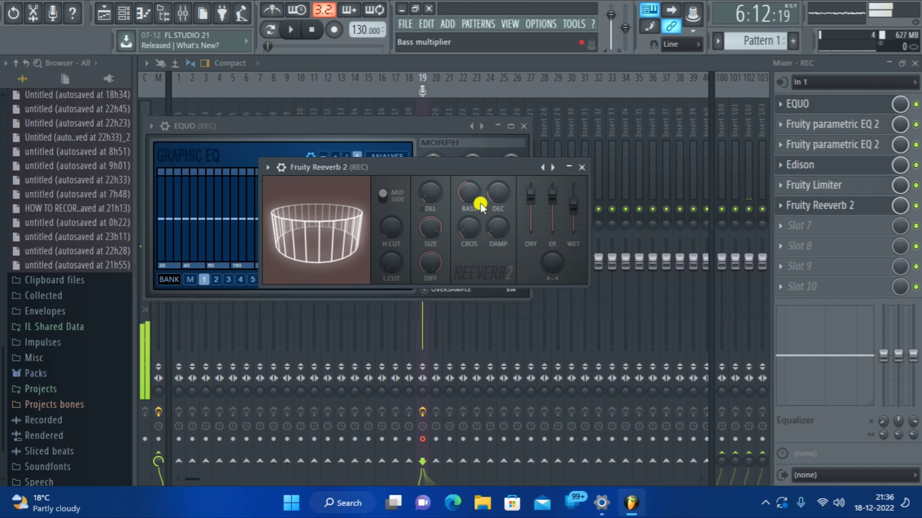
{"action": "left_click_drag", "start_coordinate": [432, 191], "coordinate": [433, 192]}
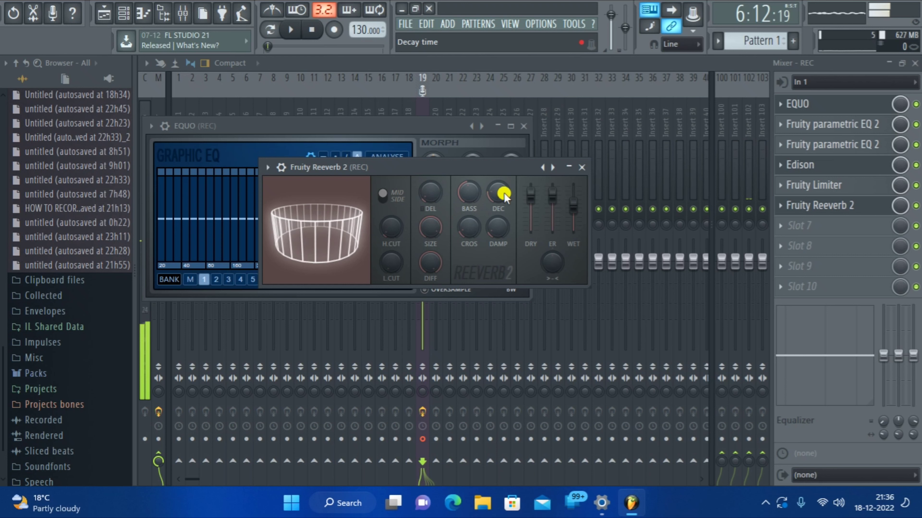
{"action": "left_click_drag", "start_coordinate": [498, 192], "coordinate": [593, 236]}
{"action": "left_click_drag", "start_coordinate": [549, 191], "coordinate": [556, 208]}
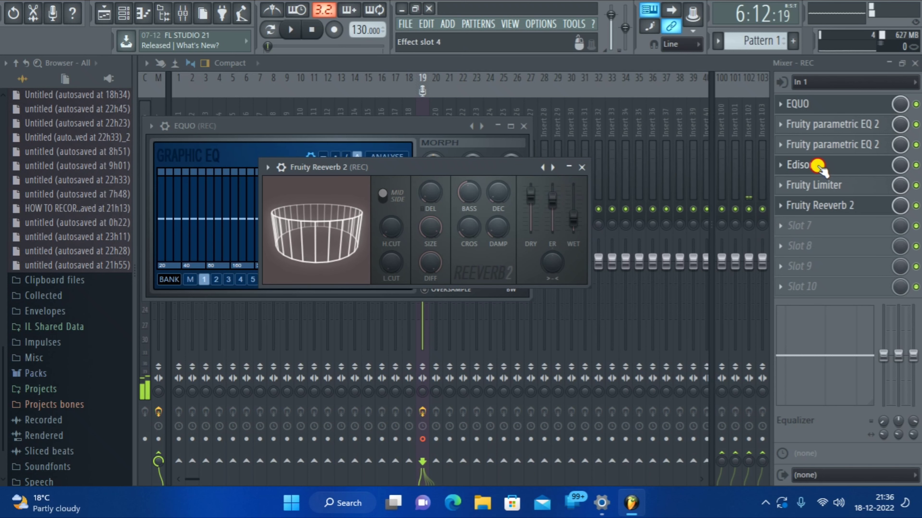
- Audition the vocal in Edison from 1:07.603 to the end with the adjusted reverb, and pause playback
{"action": "left_click", "coordinate": [819, 167]}
{"action": "left_click", "coordinate": [819, 167]}
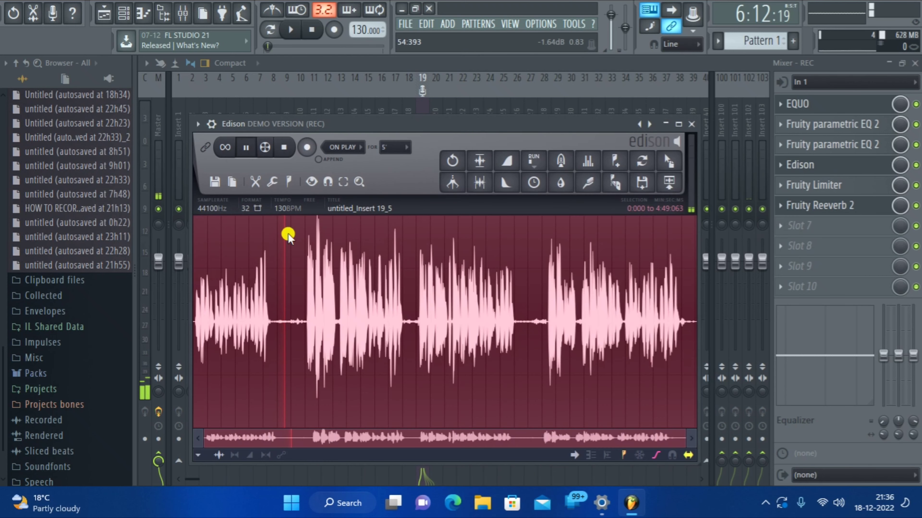
{"action": "left_click_drag", "start_coordinate": [289, 218], "coordinate": [312, 216]}
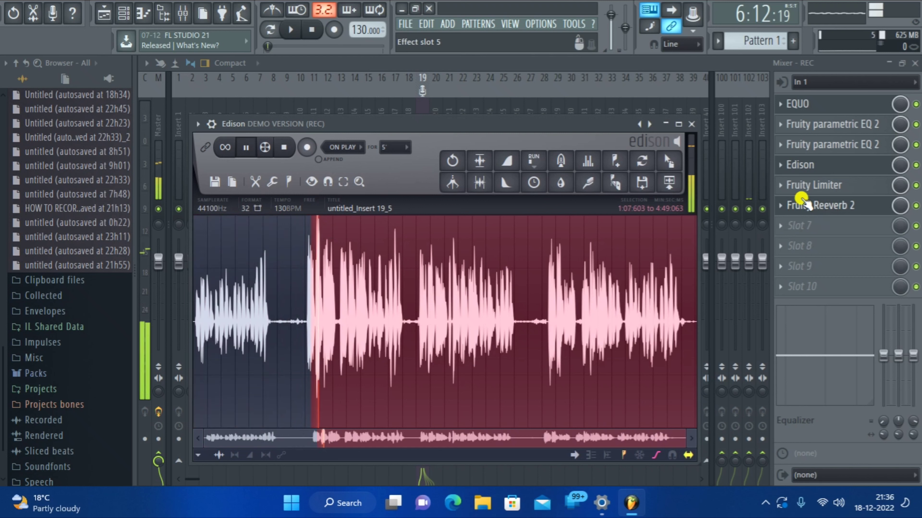
{"action": "left_click", "coordinate": [245, 147]}
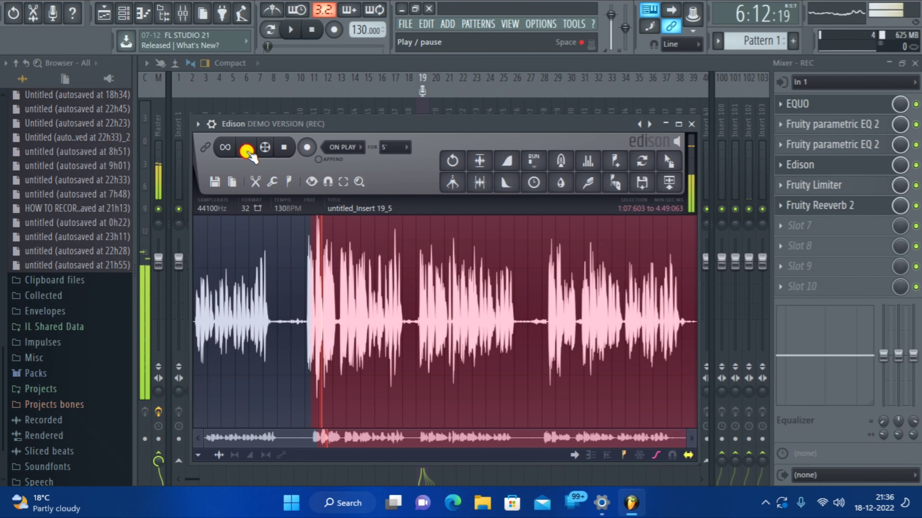
- Add Maximus to effect slot 7 of the REC track
{"action": "left_click", "coordinate": [786, 226]}
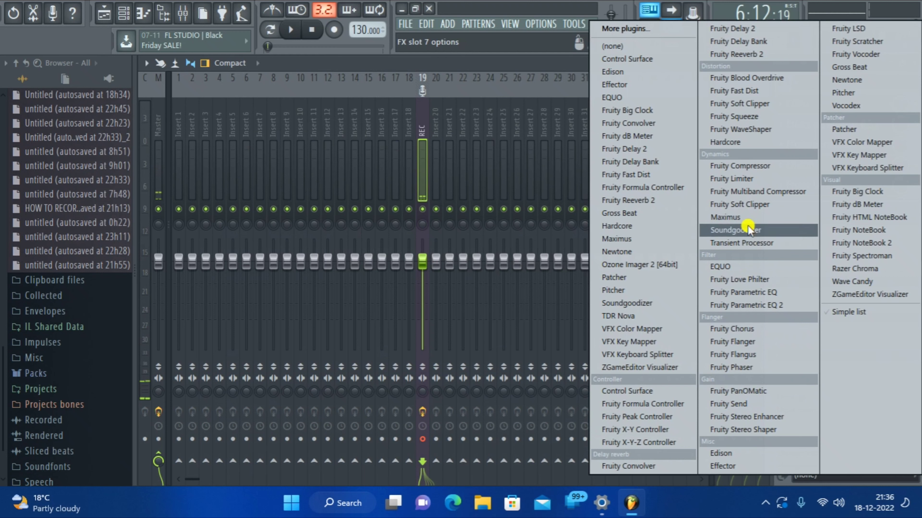
{"action": "left_click", "coordinate": [736, 220]}
{"action": "left_click_drag", "start_coordinate": [497, 236], "coordinate": [414, 190]}
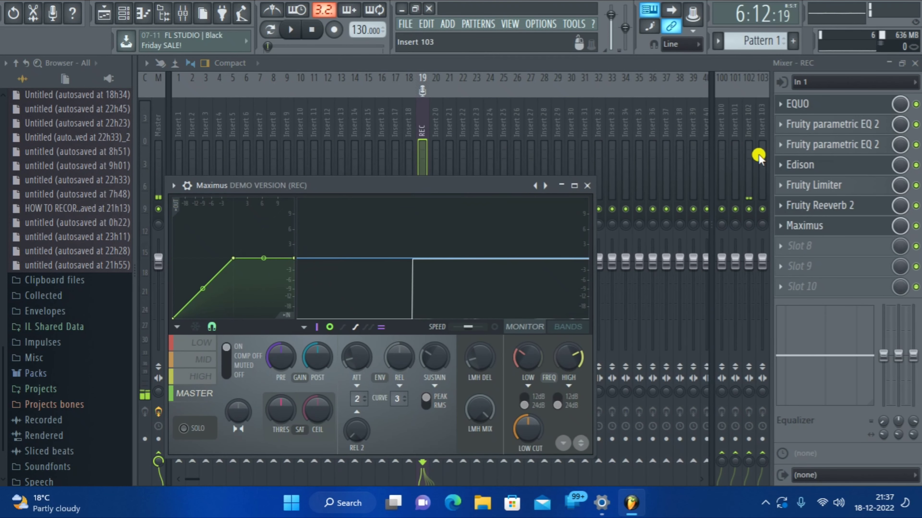
- Play the selected vocal in Edison and bring up the Maximus window to monitor its signal
{"action": "left_click", "coordinate": [808, 164]}
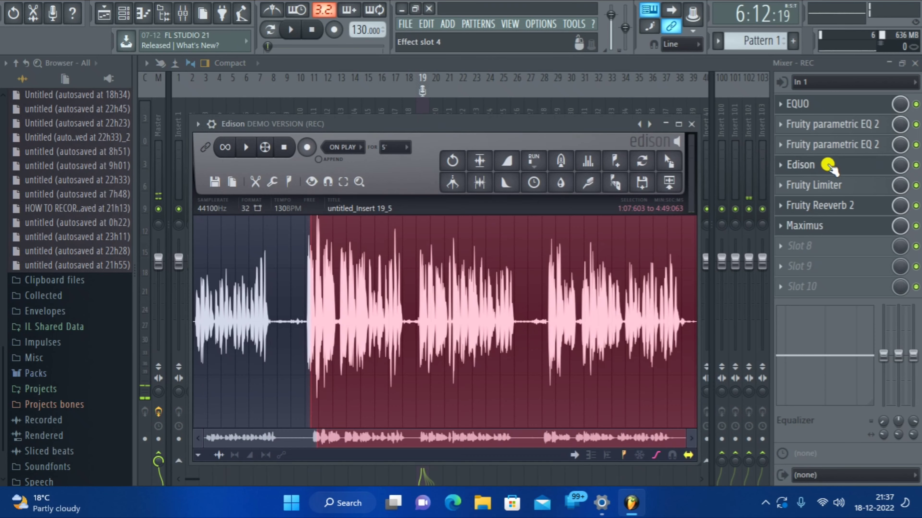
{"action": "left_click", "coordinate": [245, 147]}
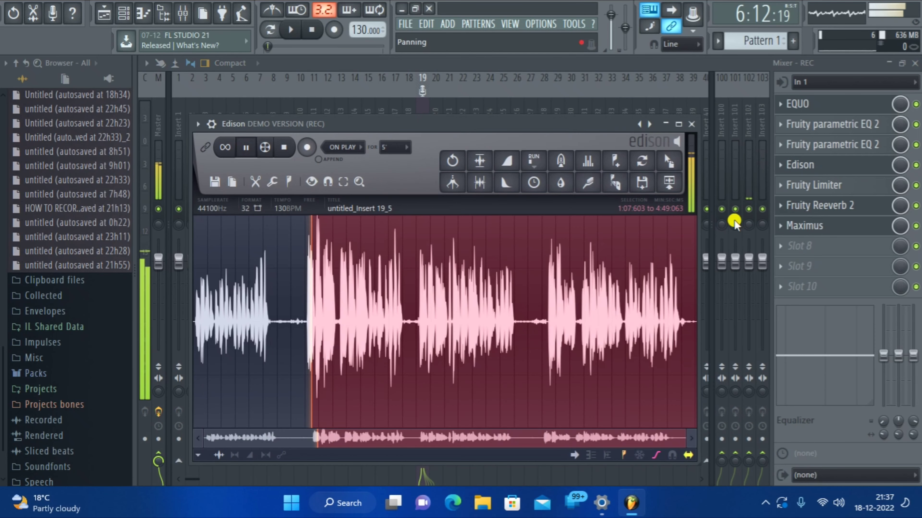
{"action": "left_click", "coordinate": [830, 226]}
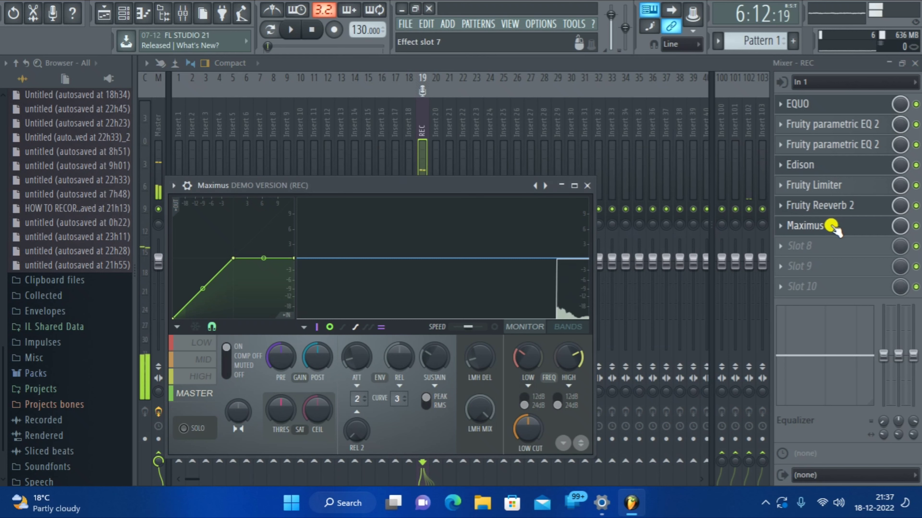
{"action": "left_click_drag", "start_coordinate": [486, 186], "coordinate": [601, 131]}
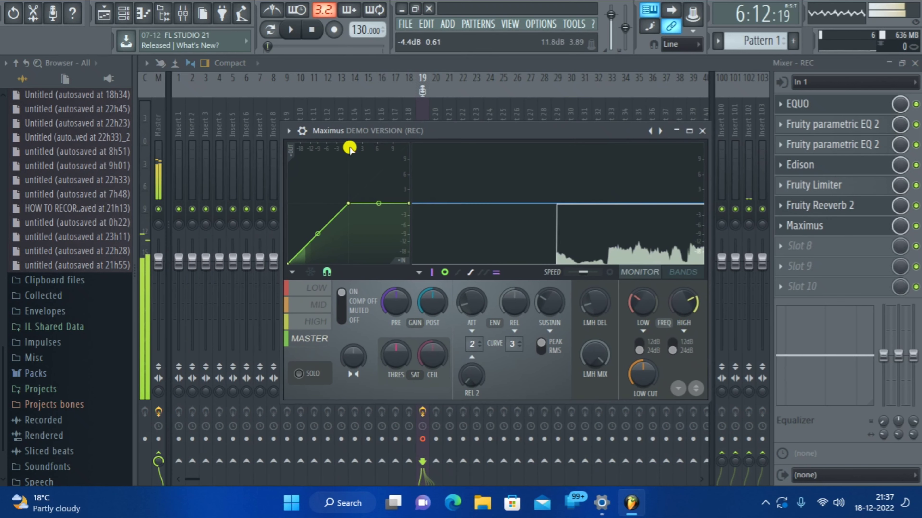
- Load the Clear master preset in Maximus
{"action": "left_click", "coordinate": [289, 131]}
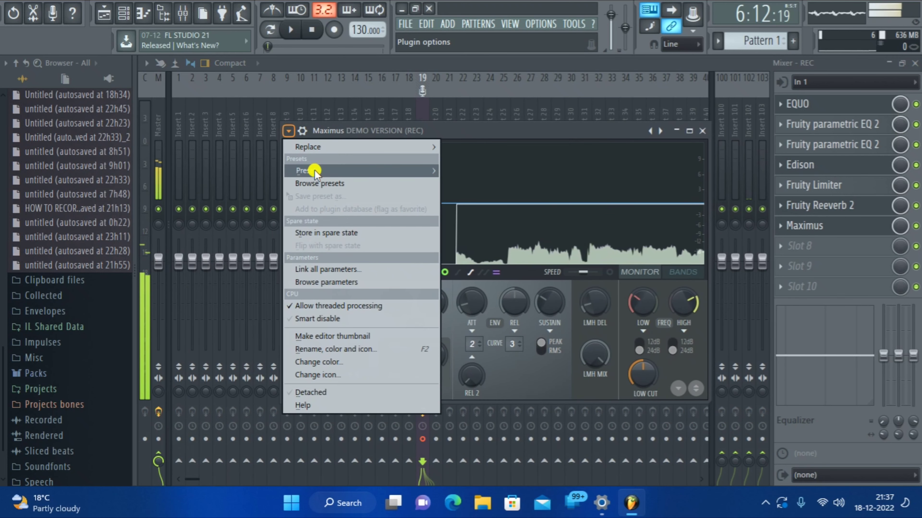
{"action": "mouse_move", "coordinate": [314, 173]}
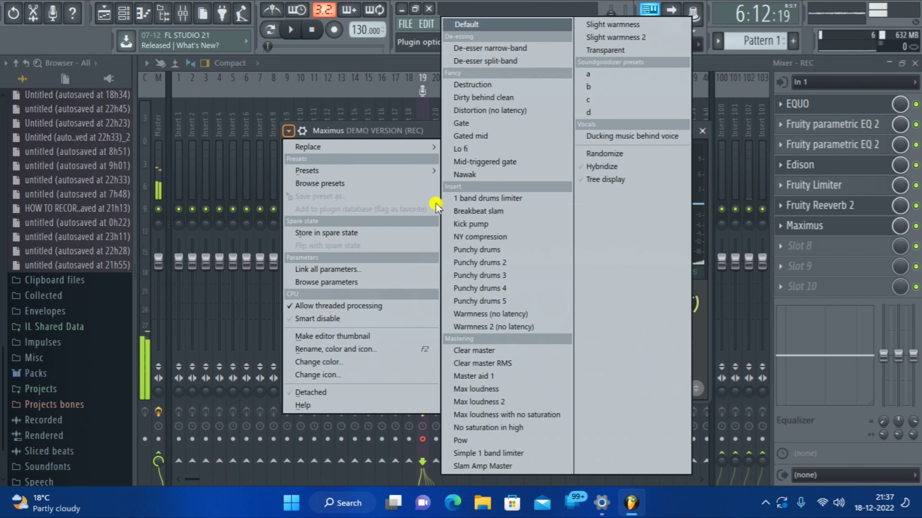
{"action": "left_click", "coordinate": [497, 351]}
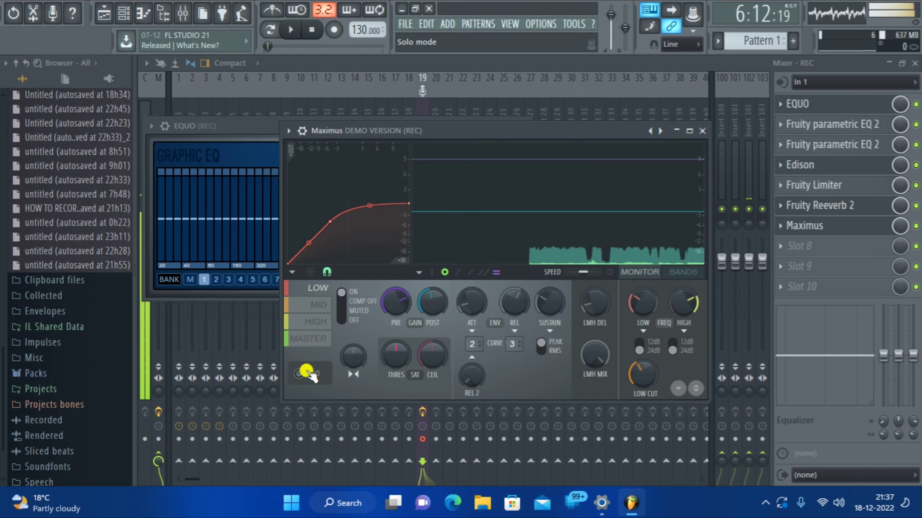
- Solo the low band in Maximus, raise the knee of its compression curve, and lower its pre and post gain
{"action": "left_click", "coordinate": [305, 368]}
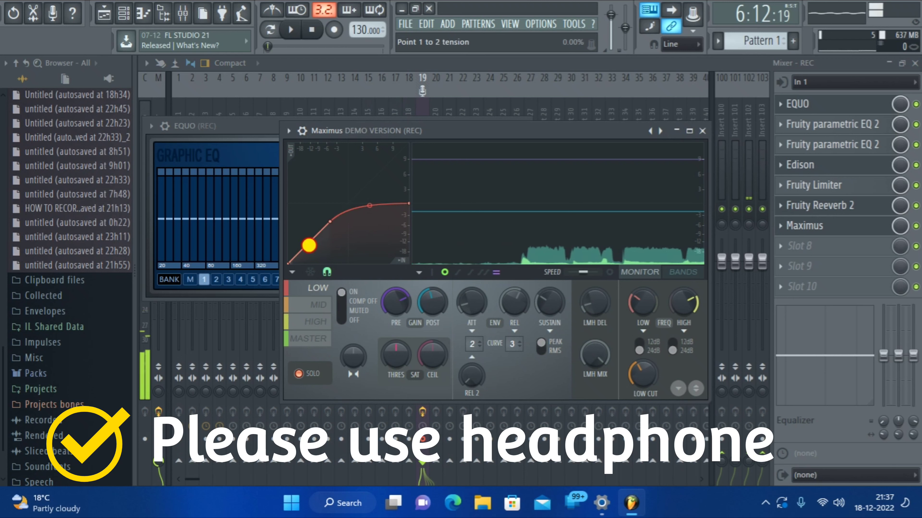
{"action": "left_click_drag", "start_coordinate": [309, 245], "coordinate": [323, 215]}
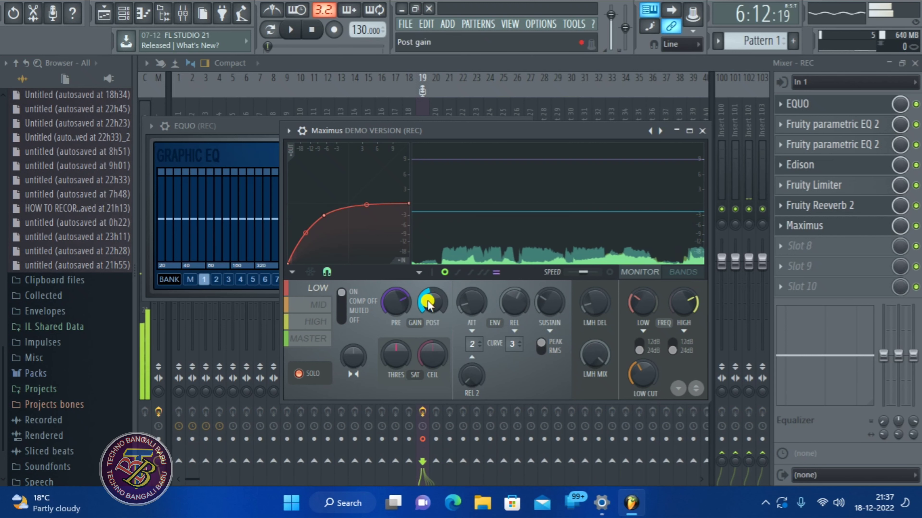
{"action": "left_click_drag", "start_coordinate": [395, 299], "coordinate": [463, 334]}
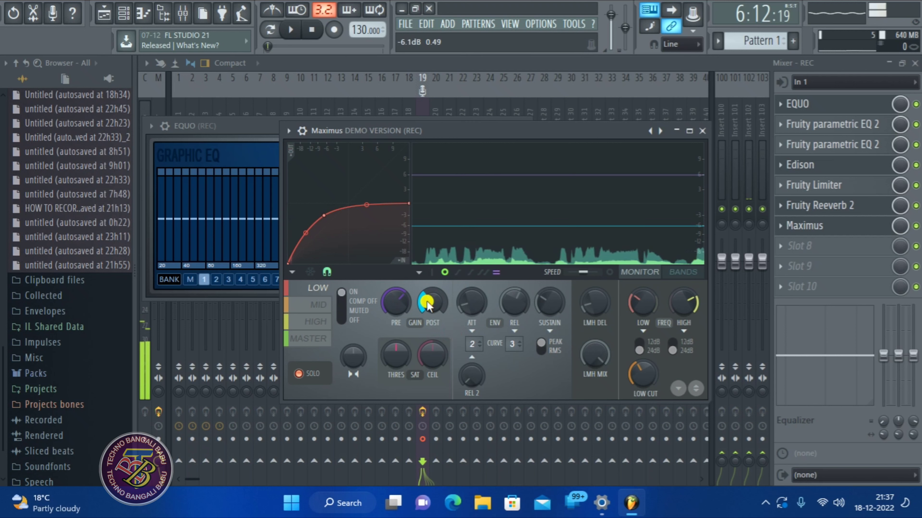
{"action": "left_click_drag", "start_coordinate": [390, 303], "coordinate": [487, 444]}
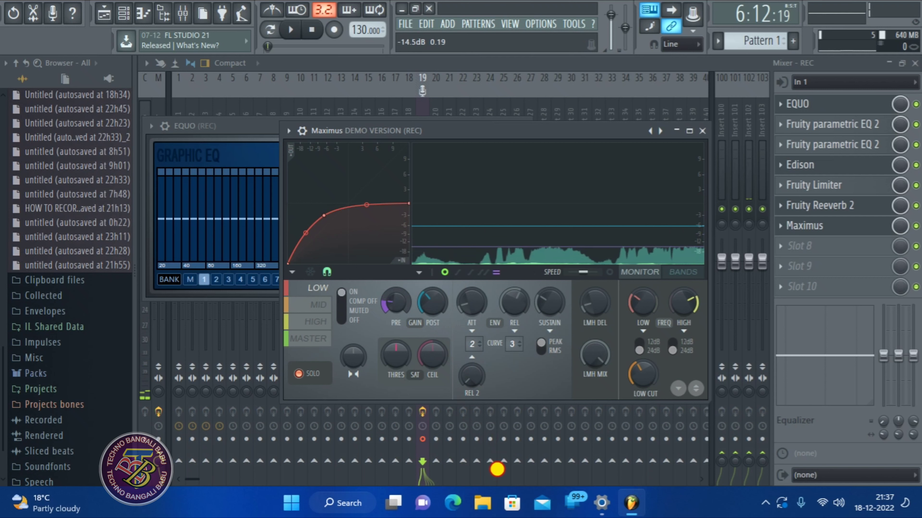
{"action": "left_click_drag", "start_coordinate": [500, 478], "coordinate": [472, 388]}
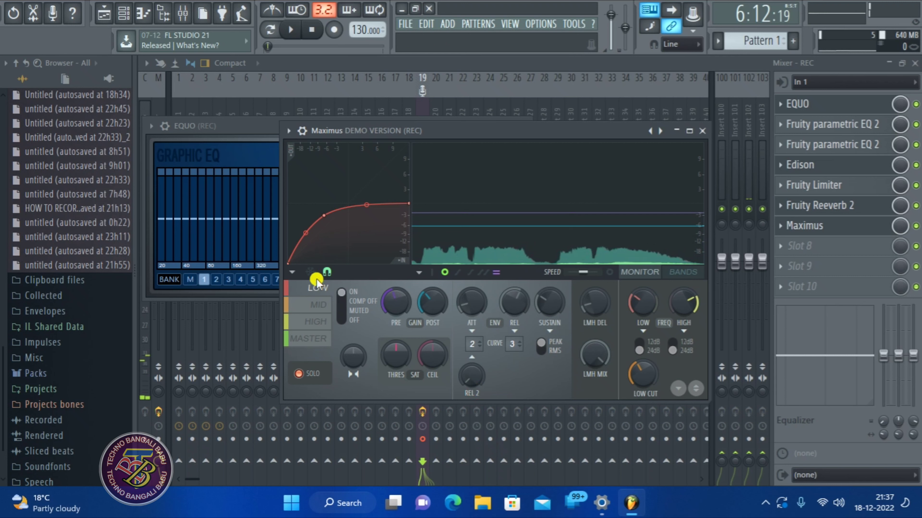
- Freeze the low band's compression curve and view the compression mapping options without applying any
{"action": "left_click", "coordinate": [311, 273]}
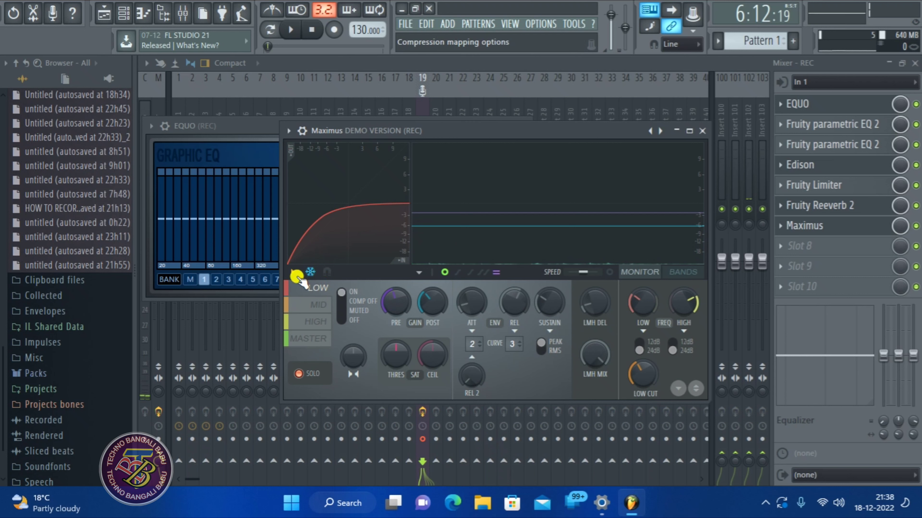
{"action": "left_click", "coordinate": [292, 273]}
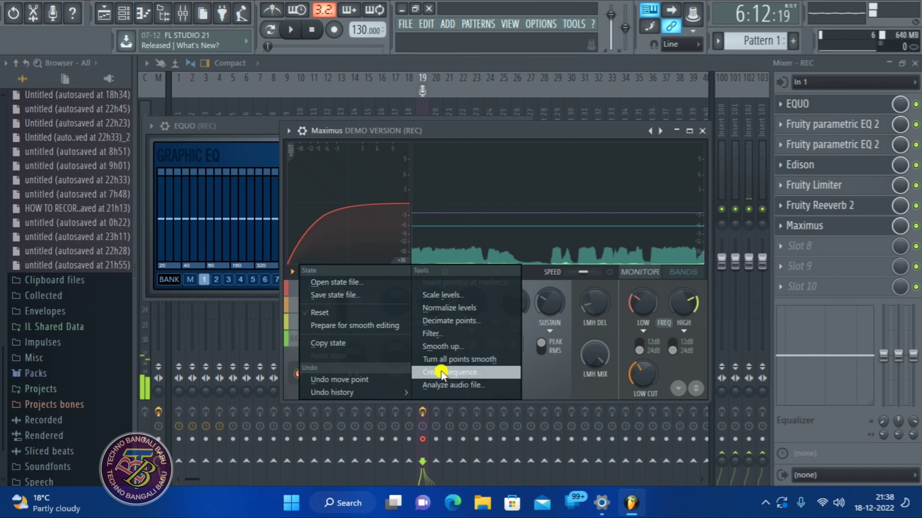
{"action": "left_click", "coordinate": [485, 127]}
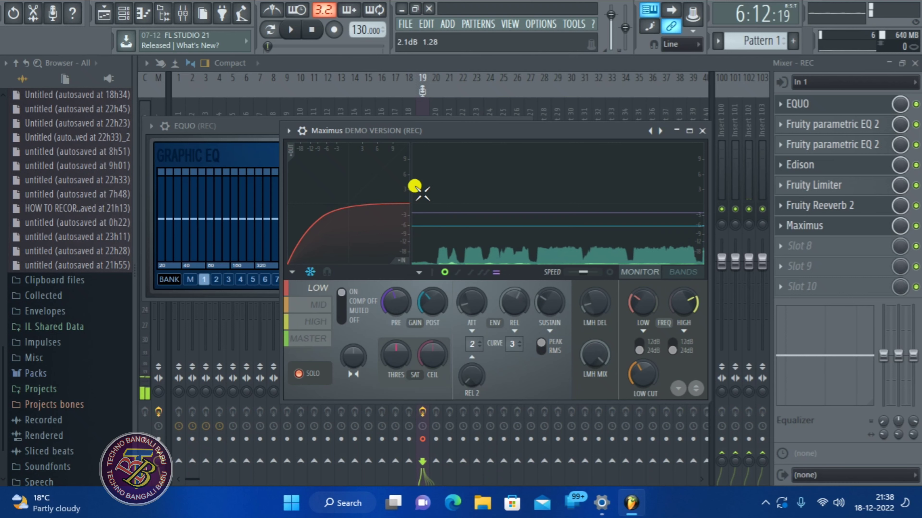
- On the Maximus mid band, lower the pre and post gain, unfreeze the compression curve and raise its knee
{"action": "left_click", "coordinate": [307, 304]}
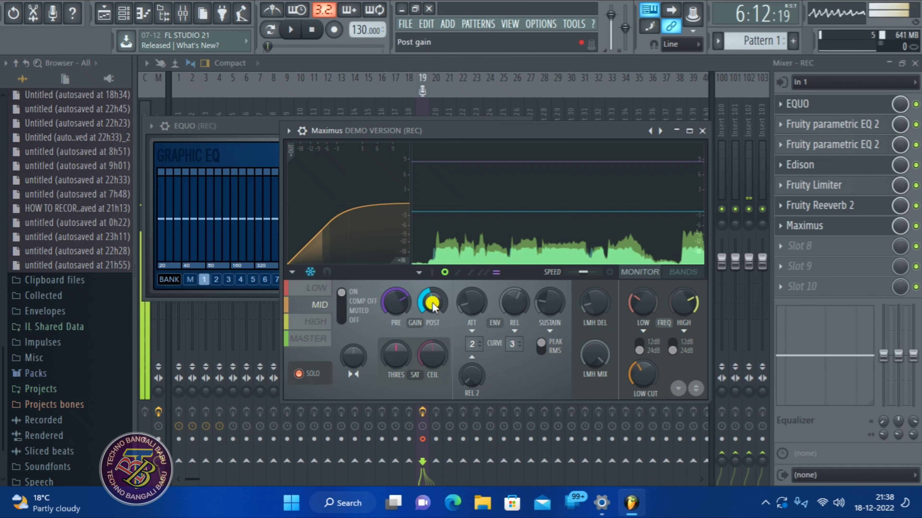
{"action": "left_click_drag", "start_coordinate": [432, 304], "coordinate": [384, 238]}
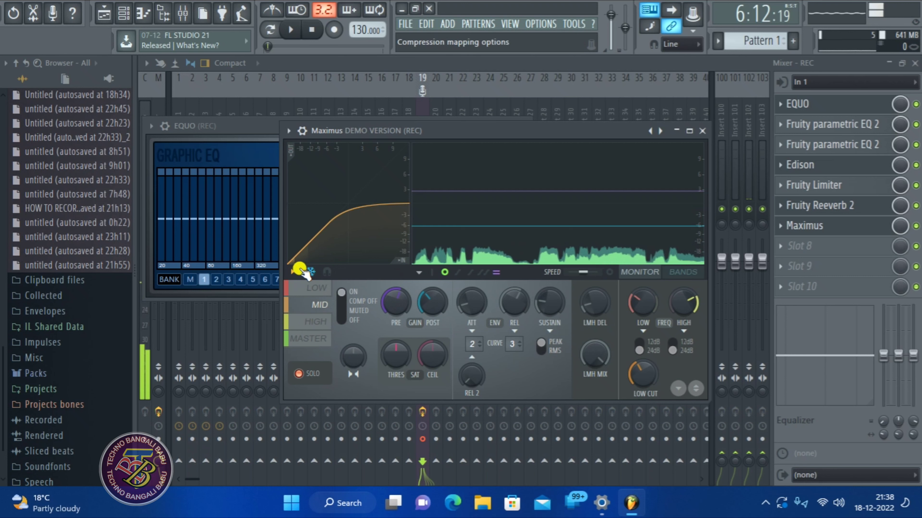
{"action": "left_click", "coordinate": [310, 272]}
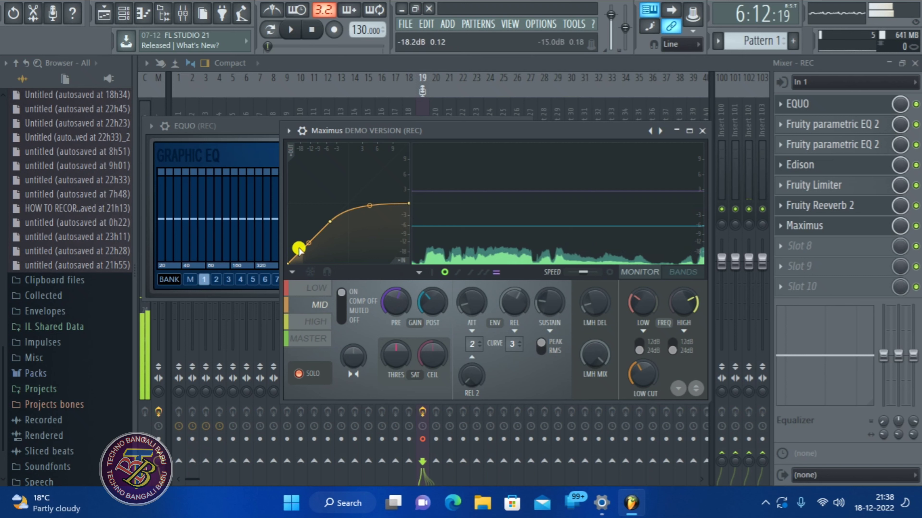
{"action": "left_click_drag", "start_coordinate": [309, 241], "coordinate": [323, 215]}
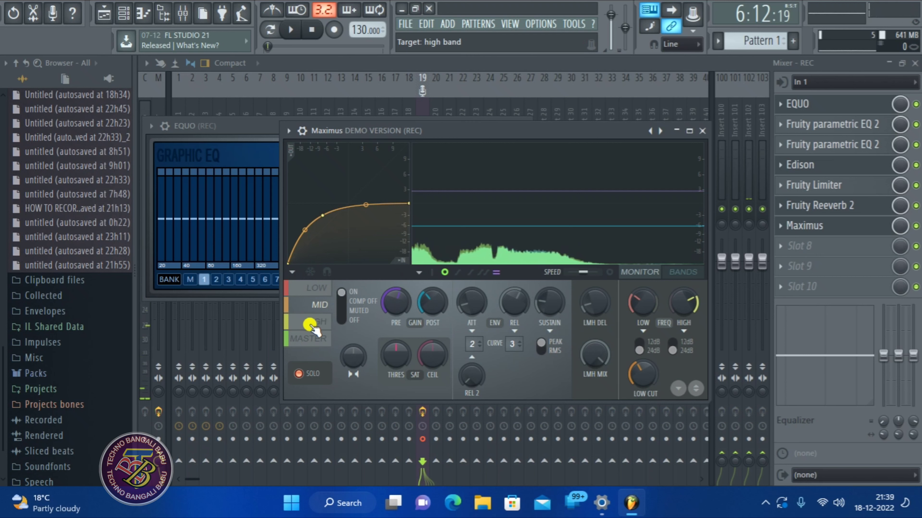
- Switch to the Maximus high band and reshape its compression curve with a higher, earlier knee
{"action": "left_click", "coordinate": [308, 321]}
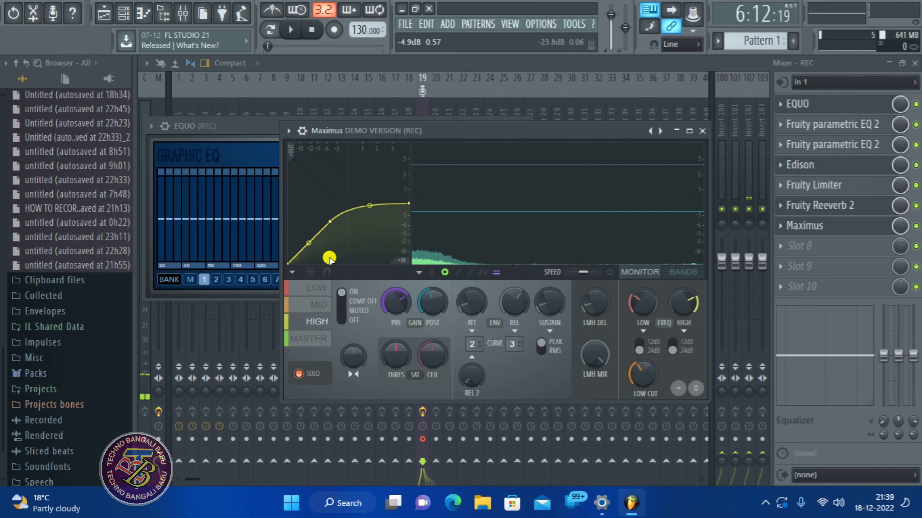
{"action": "left_click_drag", "start_coordinate": [305, 238], "coordinate": [268, 224]}
{"action": "left_click_drag", "start_coordinate": [329, 218], "coordinate": [308, 231]}
{"action": "left_click_drag", "start_coordinate": [362, 202], "coordinate": [325, 216]}
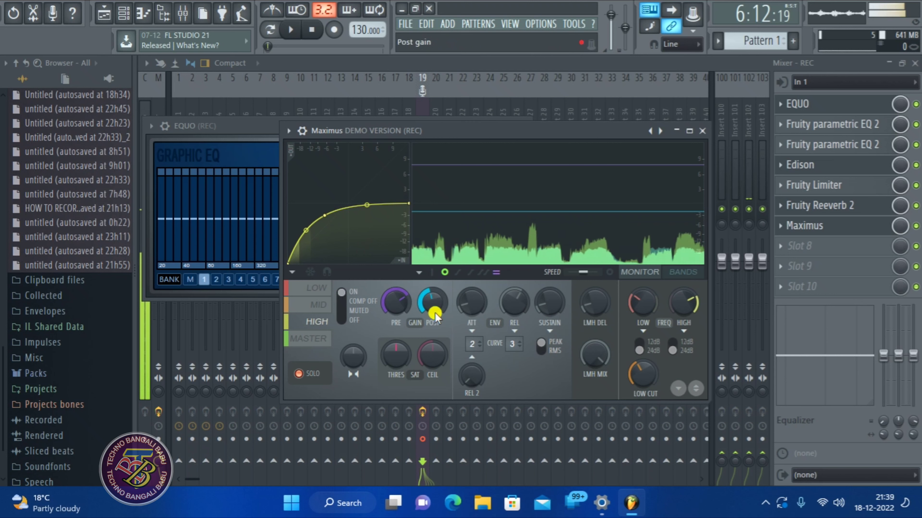
- In Maximus, lower the high band's pre gain to about 2.9 dB and its post gain, and bend the master band's compression curve upward
{"action": "left_click_drag", "start_coordinate": [430, 304], "coordinate": [448, 340]}
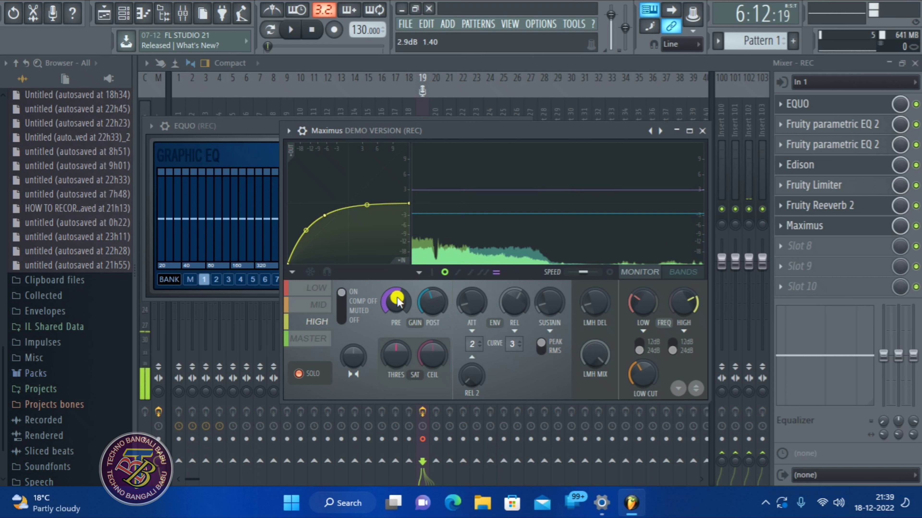
{"action": "left_click_drag", "start_coordinate": [429, 302], "coordinate": [458, 324]}
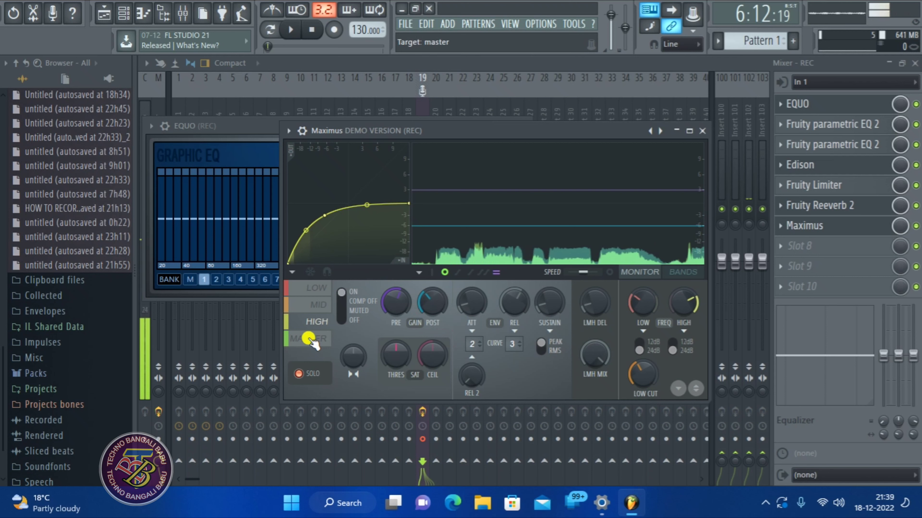
{"action": "left_click", "coordinate": [311, 339]}
{"action": "left_click_drag", "start_coordinate": [319, 230], "coordinate": [279, 223]}
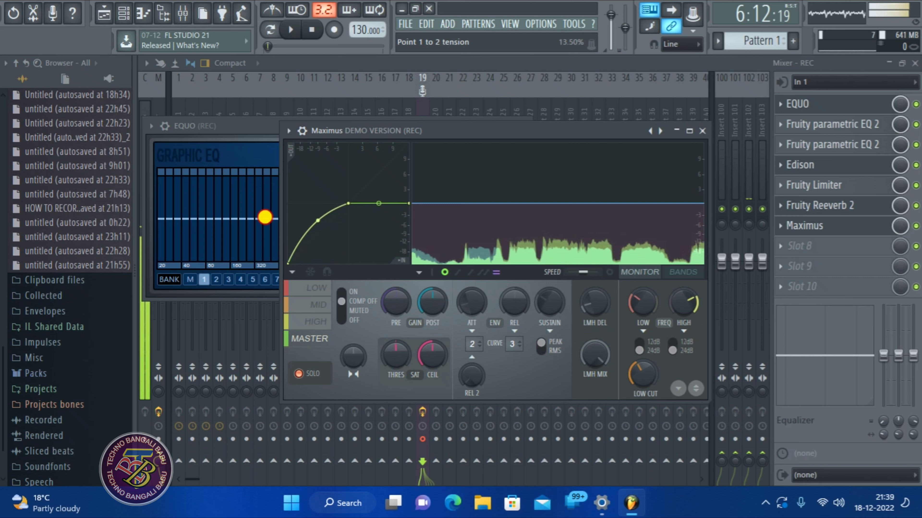
{"action": "left_click_drag", "start_coordinate": [344, 200], "coordinate": [370, 191]}
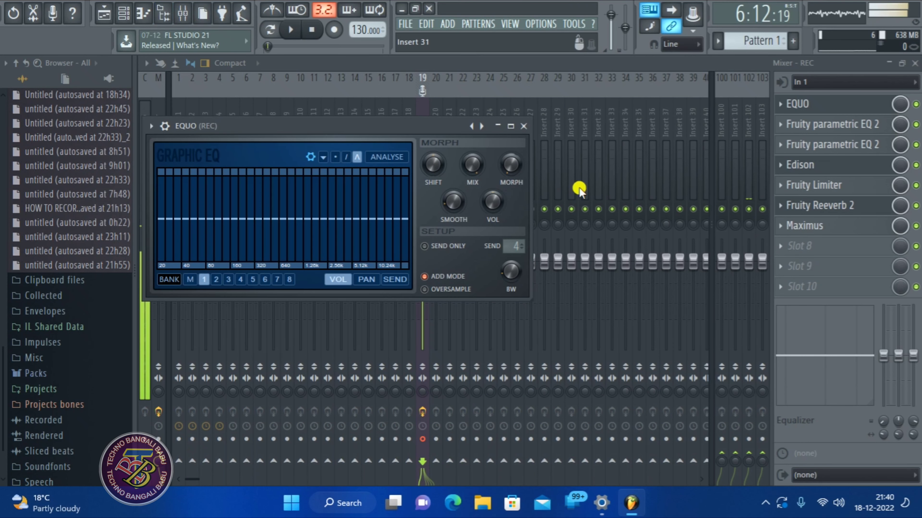
- Close the EQUO window, select the whole recording in Edison and send it to the playlist as an audio clip
{"action": "left_click", "coordinate": [798, 106]}
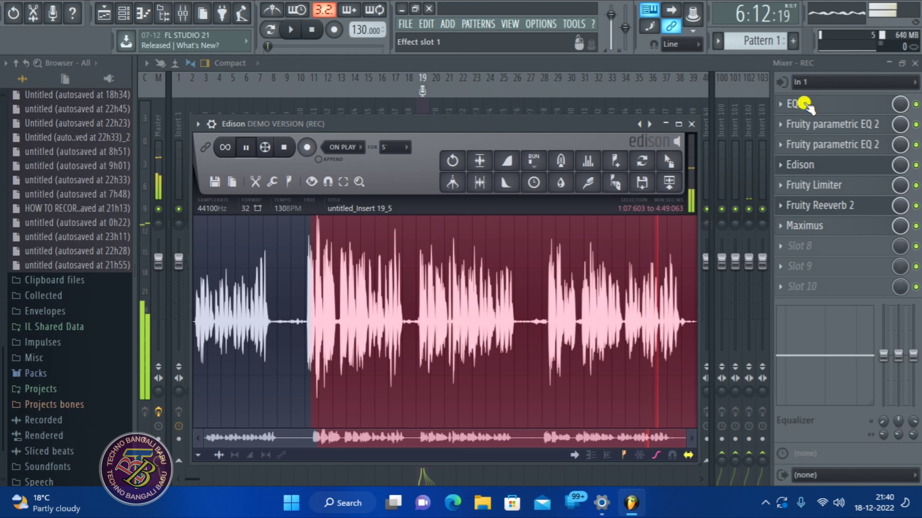
{"action": "left_click_drag", "start_coordinate": [311, 234], "coordinate": [174, 248]}
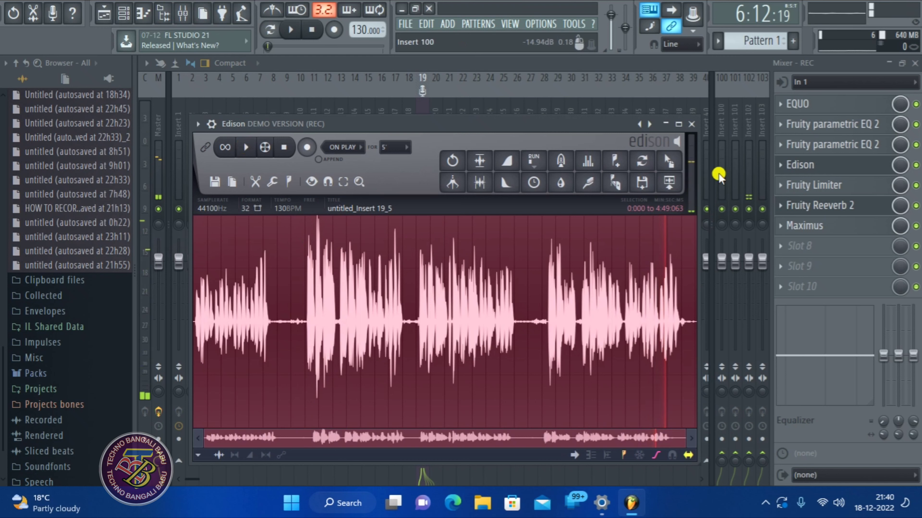
{"action": "left_click_drag", "start_coordinate": [473, 122], "coordinate": [540, 185]}
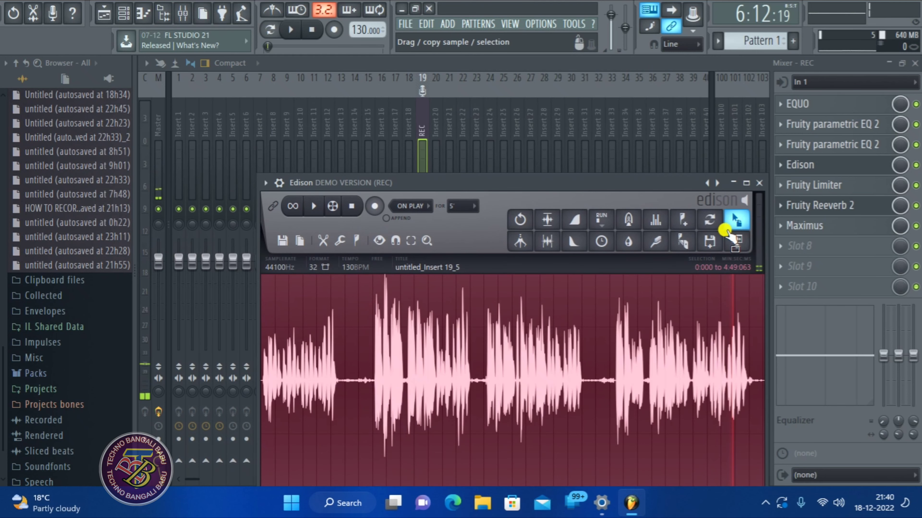
{"action": "left_click", "coordinate": [737, 244]}
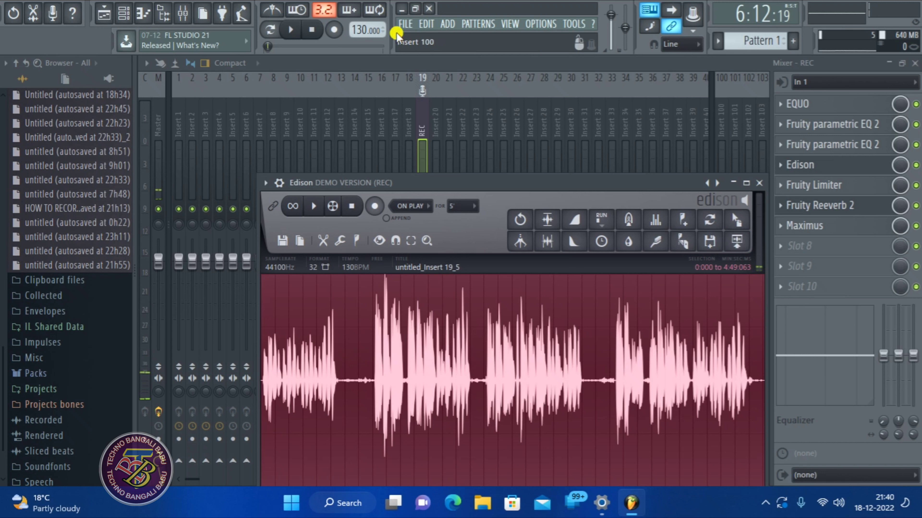
- In the playlist, delete the old clip from the Vocal track and move the new recording from Track 3 onto it
{"action": "left_click", "coordinate": [405, 25]}
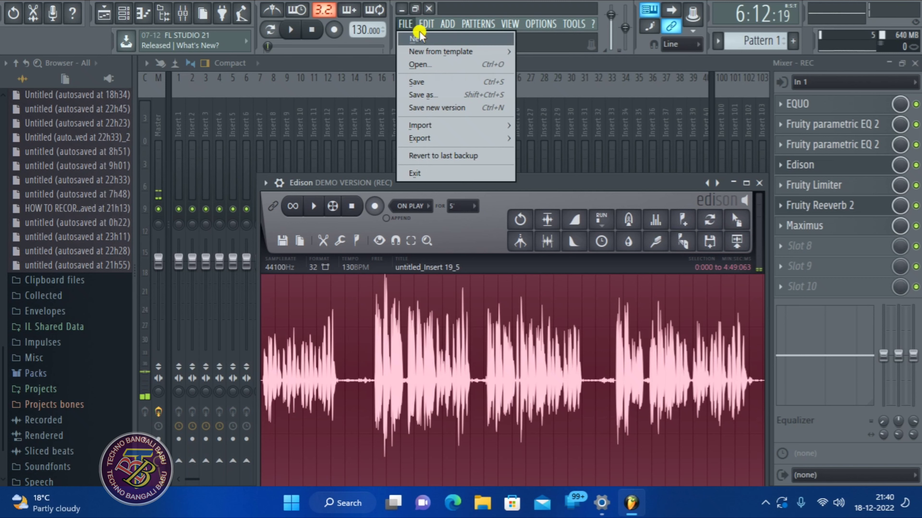
{"action": "left_click", "coordinate": [385, 65]}
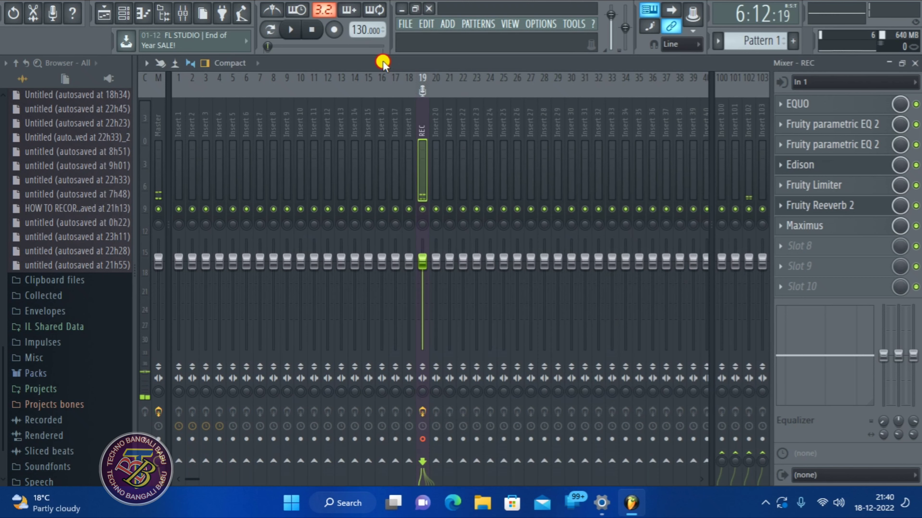
{"action": "left_click", "coordinate": [102, 13]}
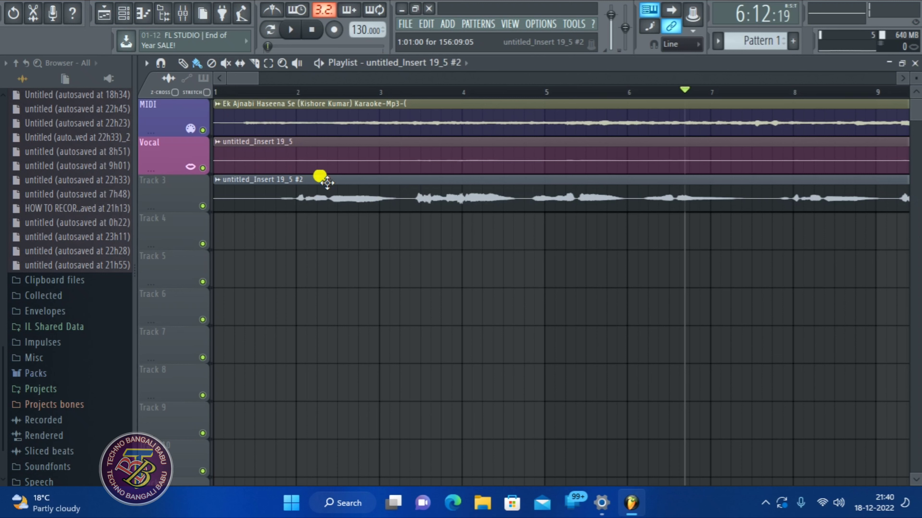
{"action": "right_click", "coordinate": [330, 152]}
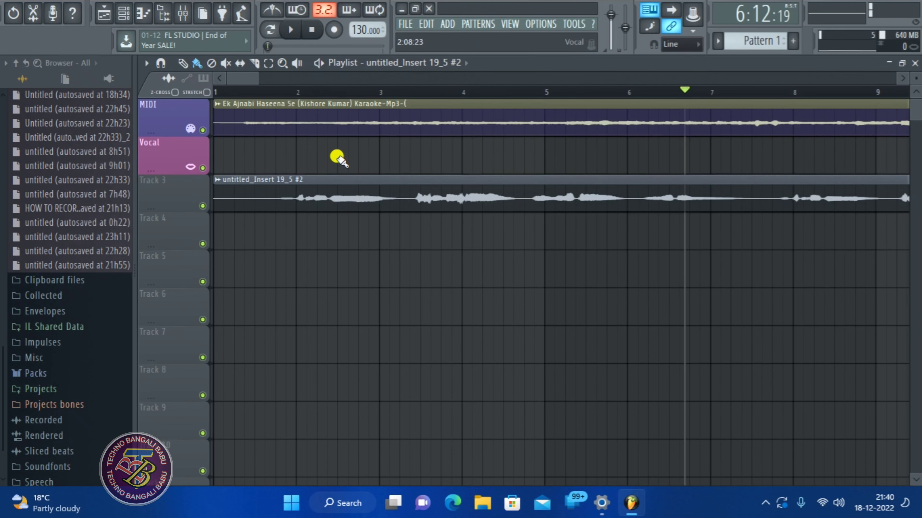
{"action": "left_click_drag", "start_coordinate": [362, 165], "coordinate": [321, 151]}
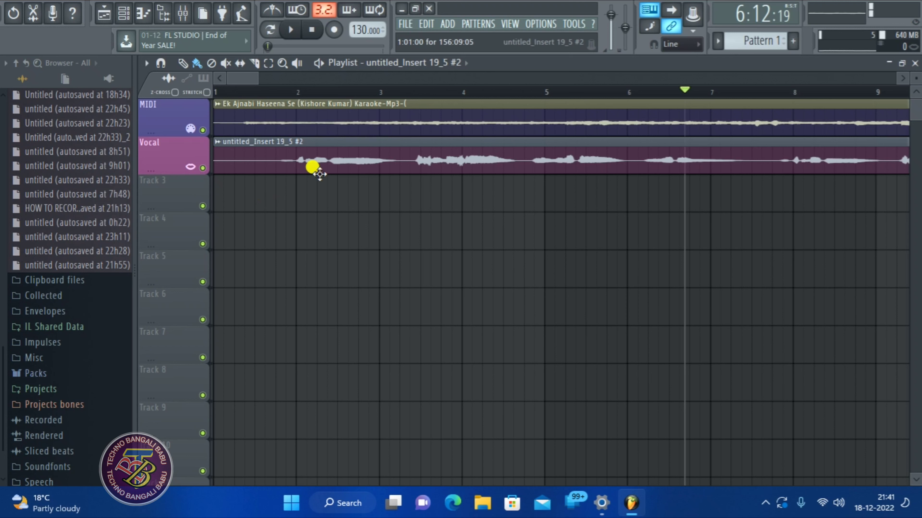
- Play the karaoke and vocal clips together from the start to check how well they are synchronised
{"action": "left_click", "coordinate": [317, 64]}
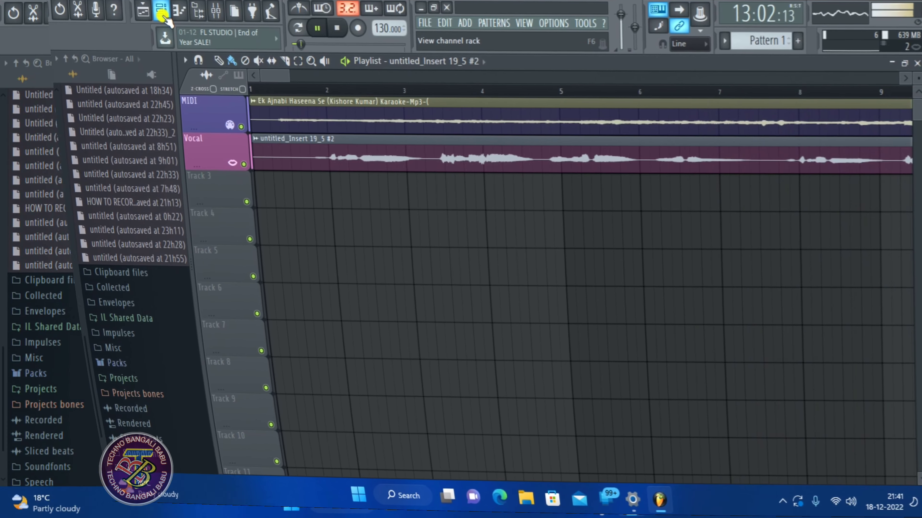
{"action": "left_click", "coordinate": [317, 28]}
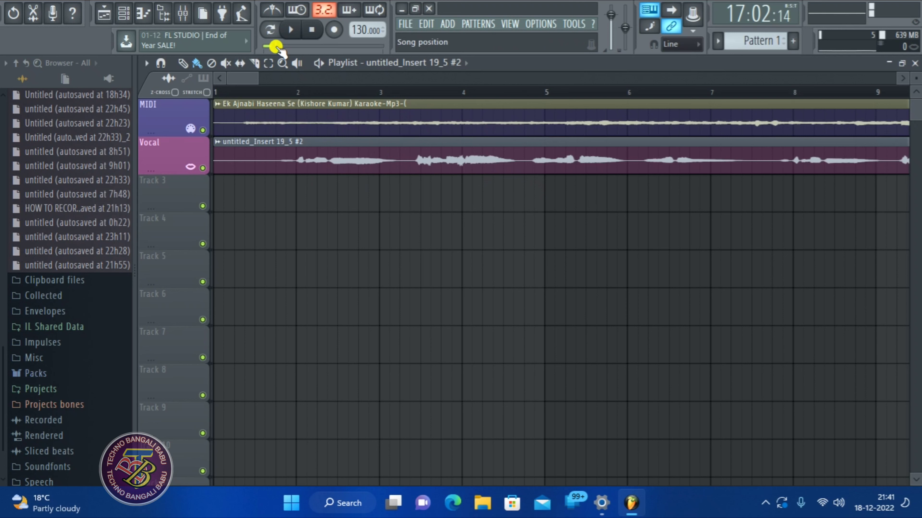
{"action": "left_click", "coordinate": [311, 30]}
{"action": "left_click", "coordinate": [290, 29]}
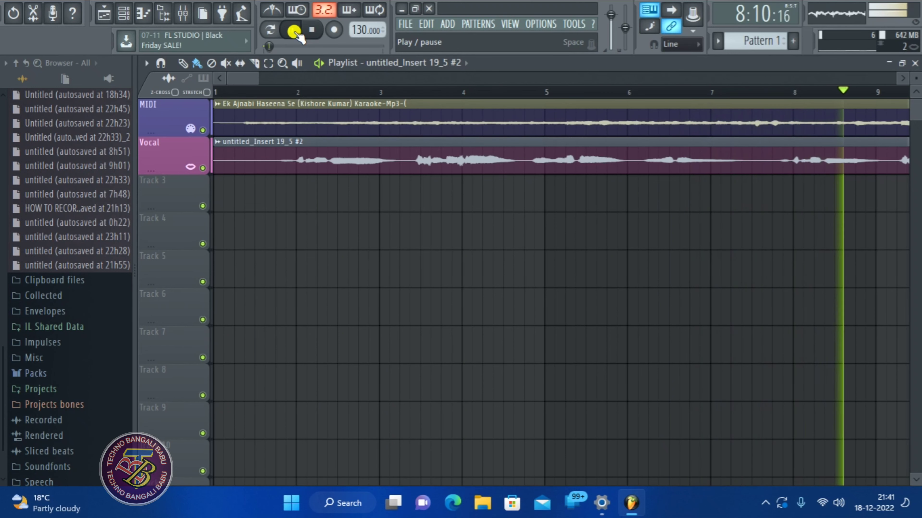
{"action": "left_click", "coordinate": [294, 31]}
- Shift the vocal clip later so it starts about half a bar into bar 1, replaying from bar 2 to check its timing
{"action": "left_click_drag", "start_coordinate": [356, 140], "coordinate": [377, 142]}
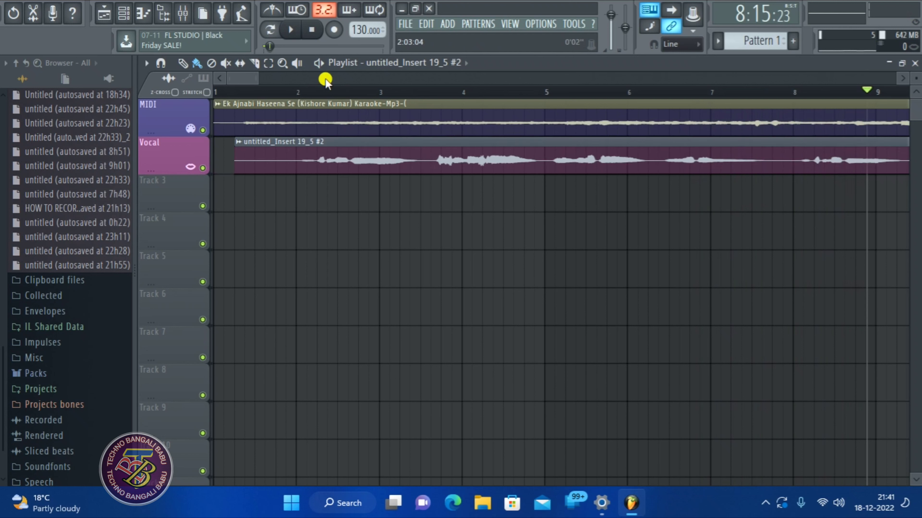
{"action": "left_click", "coordinate": [319, 63]}
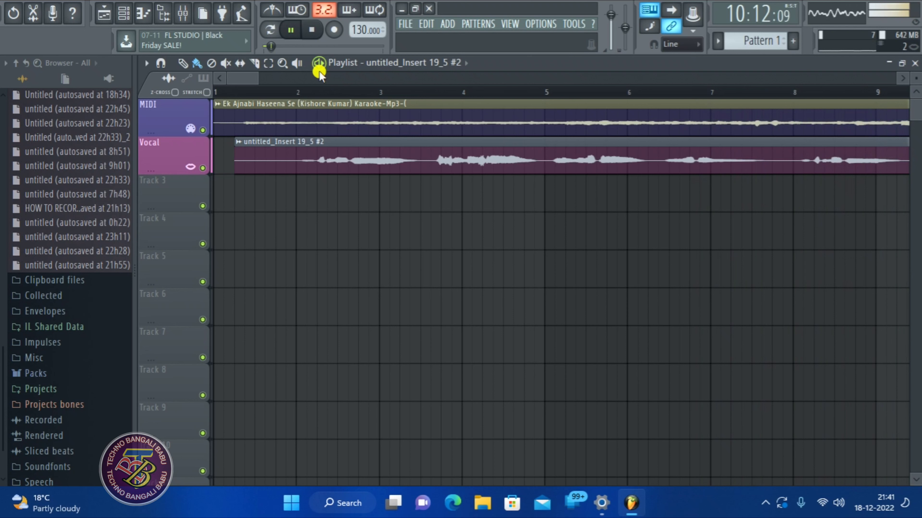
{"action": "left_click", "coordinate": [299, 91]}
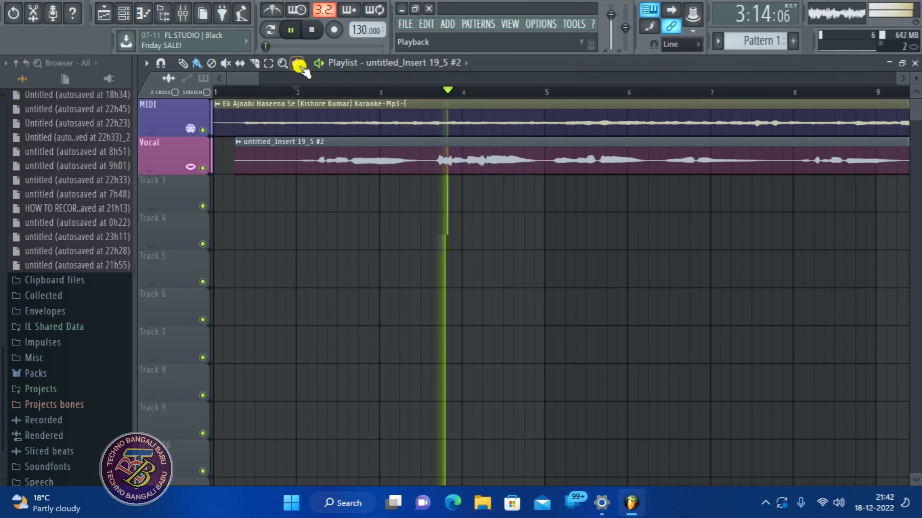
{"action": "left_click", "coordinate": [292, 31]}
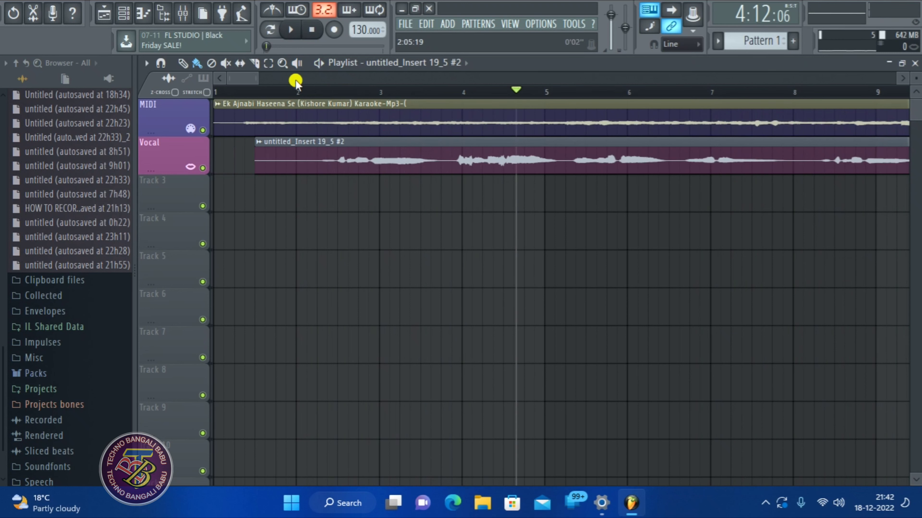
{"action": "key", "text": "space"}
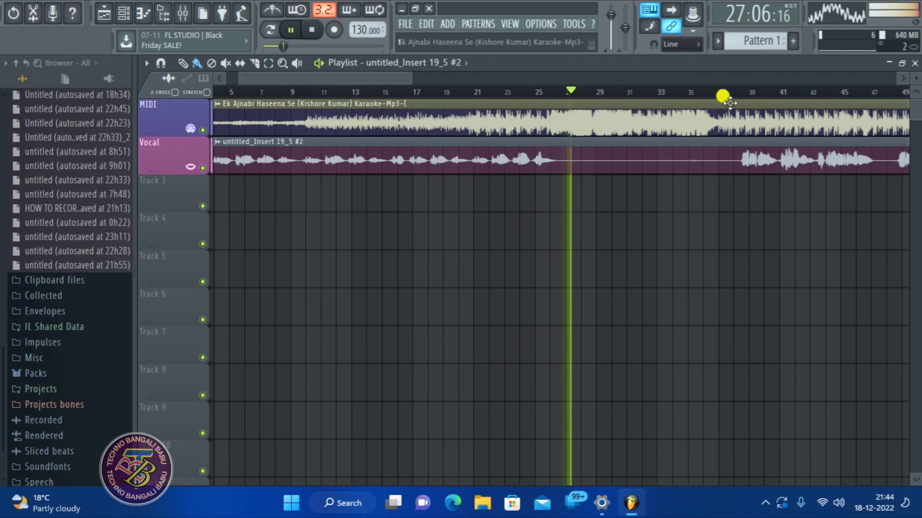
- Slice out and delete the silent vocal section between bars 27 and 38, and move the following piece to bar 37
{"action": "left_click", "coordinate": [723, 94]}
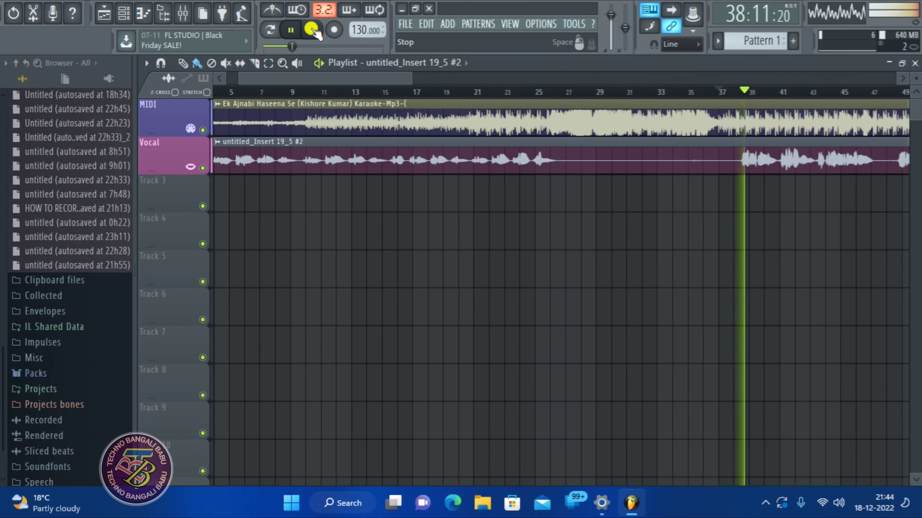
{"action": "left_click", "coordinate": [290, 30]}
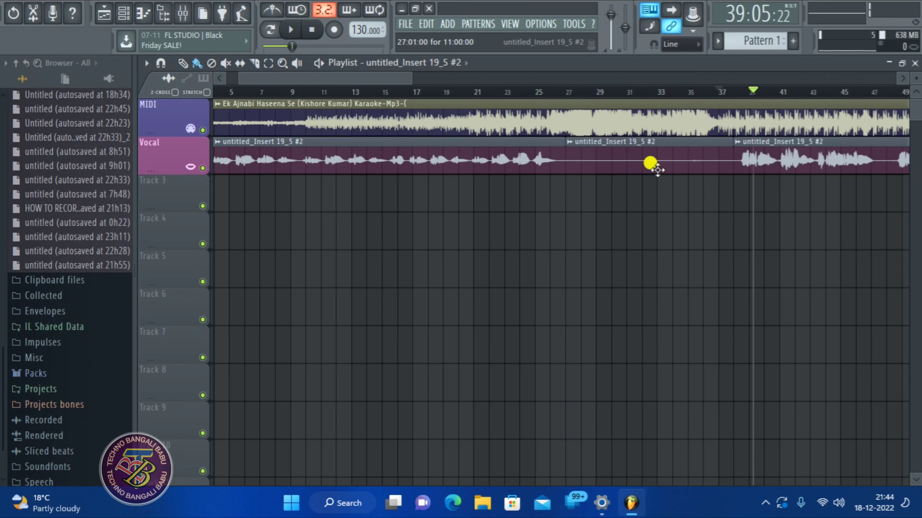
{"action": "right_click", "coordinate": [667, 160]}
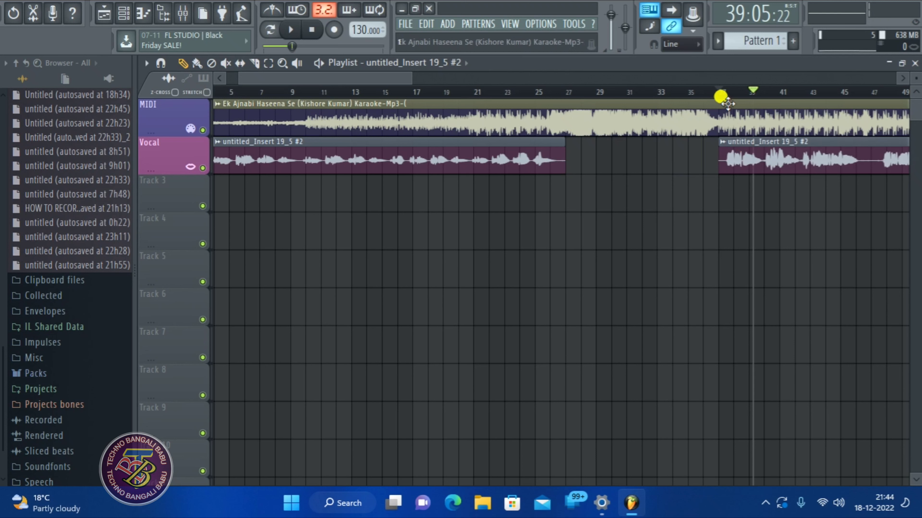
- Set the playlist's snap to grid option to (none)
{"action": "left_click", "coordinate": [160, 63]}
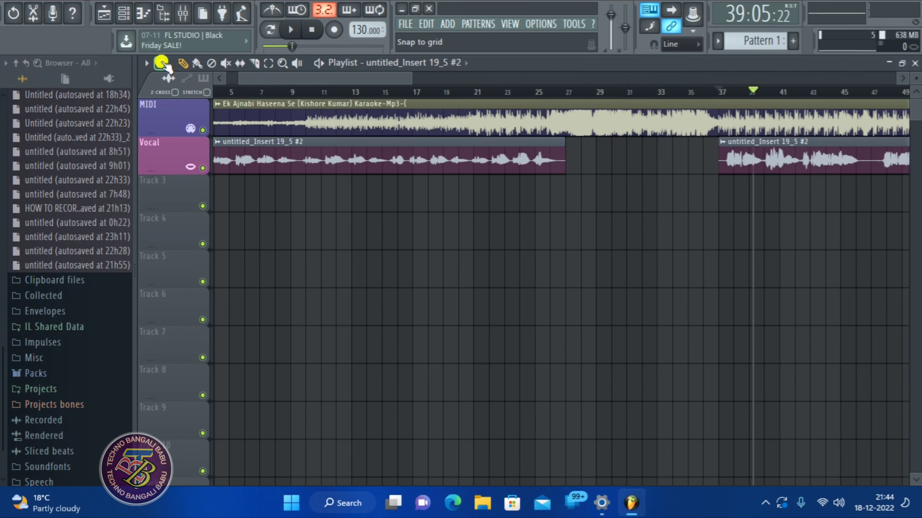
{"action": "left_click", "coordinate": [148, 63]}
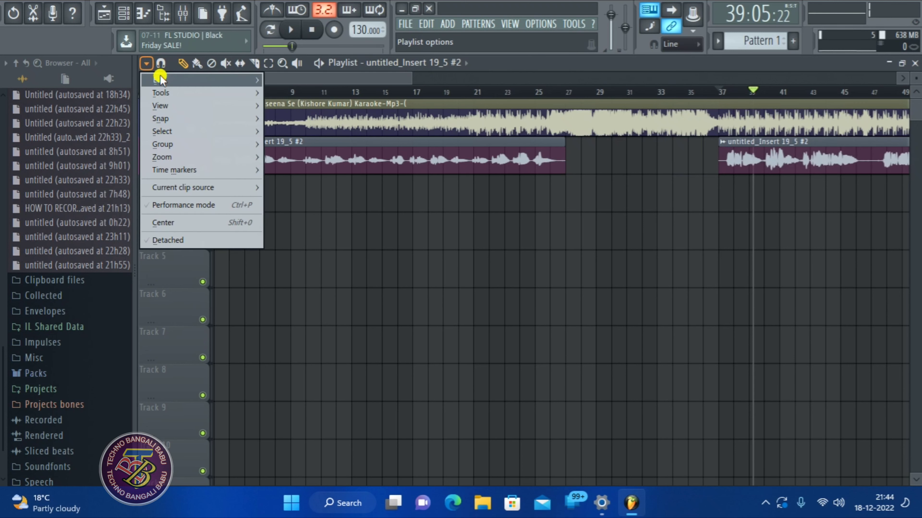
{"action": "left_click", "coordinate": [161, 63]}
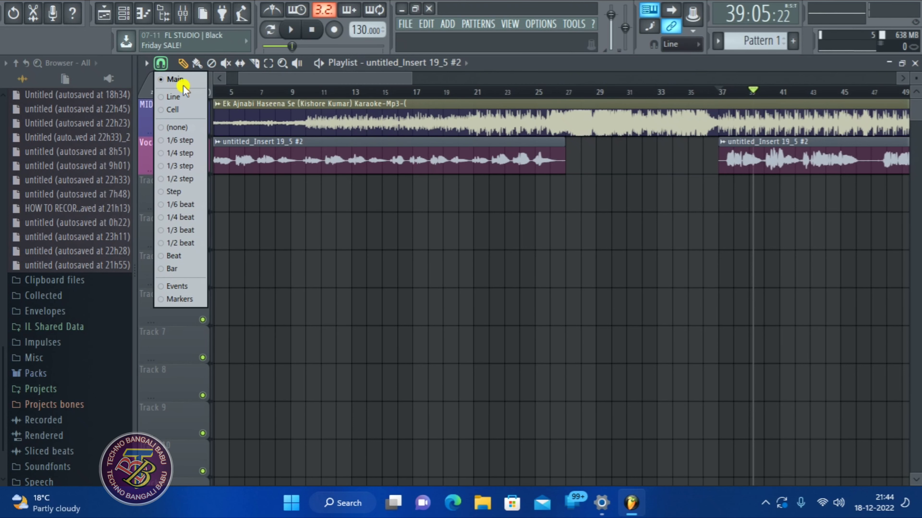
{"action": "left_click", "coordinate": [181, 130]}
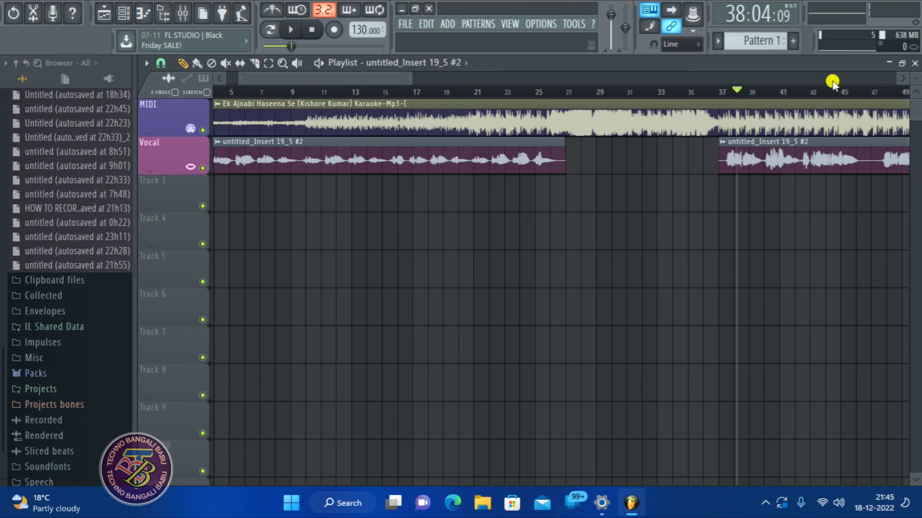
- Nudge the second vocal piece earlier so it starts just after bar 36, replaying from about bar 35 to check its sync with the karaoke
{"action": "scroll", "coordinate": [793, 93], "scroll_direction": "up", "scroll_amount": 6}
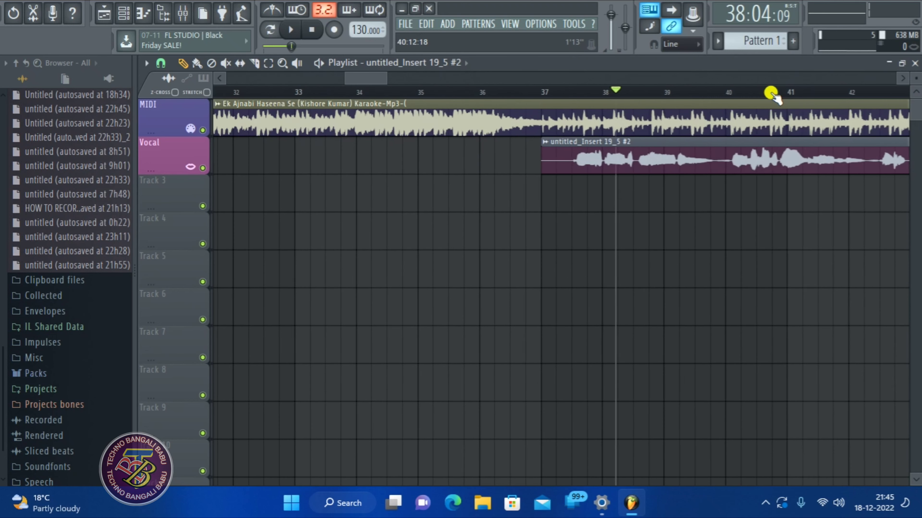
{"action": "left_click_drag", "start_coordinate": [555, 153], "coordinate": [519, 152]}
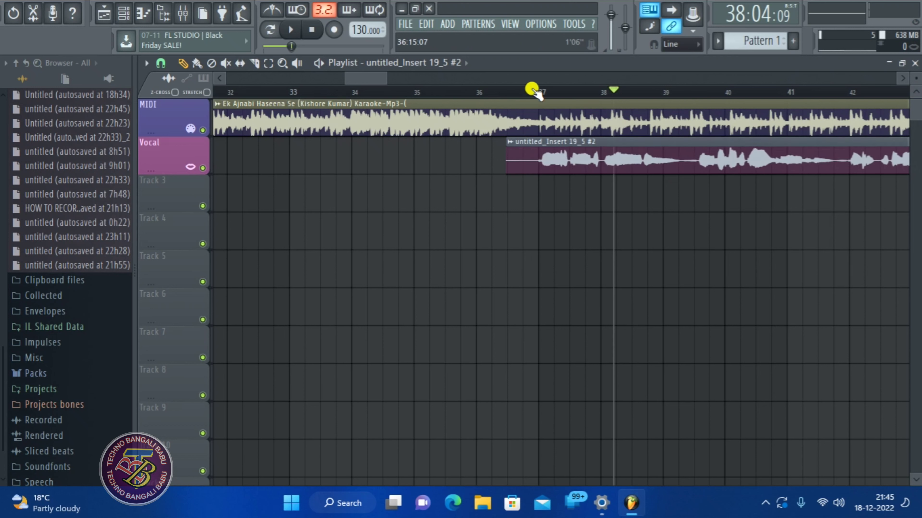
{"action": "left_click", "coordinate": [297, 32]}
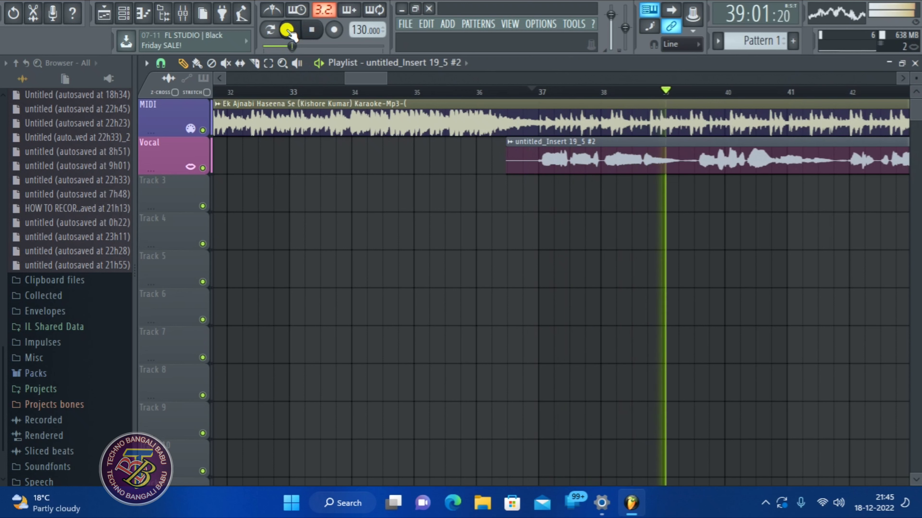
{"action": "left_click", "coordinate": [456, 95]}
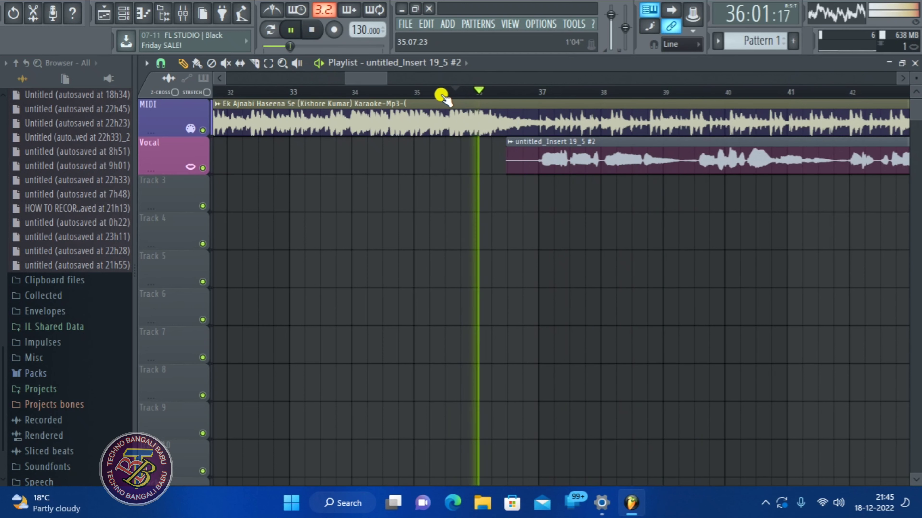
{"action": "left_click_drag", "start_coordinate": [508, 142], "coordinate": [502, 138]}
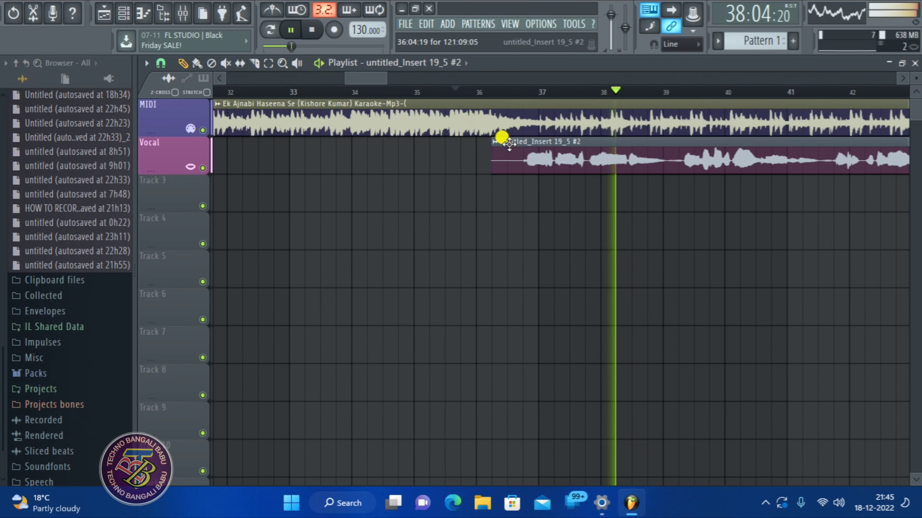
{"action": "left_click", "coordinate": [449, 95]}
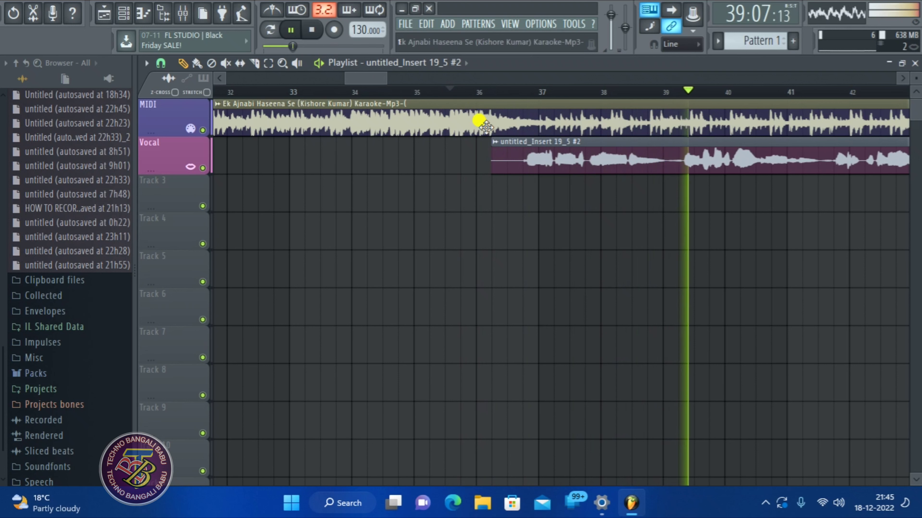
{"action": "left_click_drag", "start_coordinate": [507, 142], "coordinate": [496, 143]}
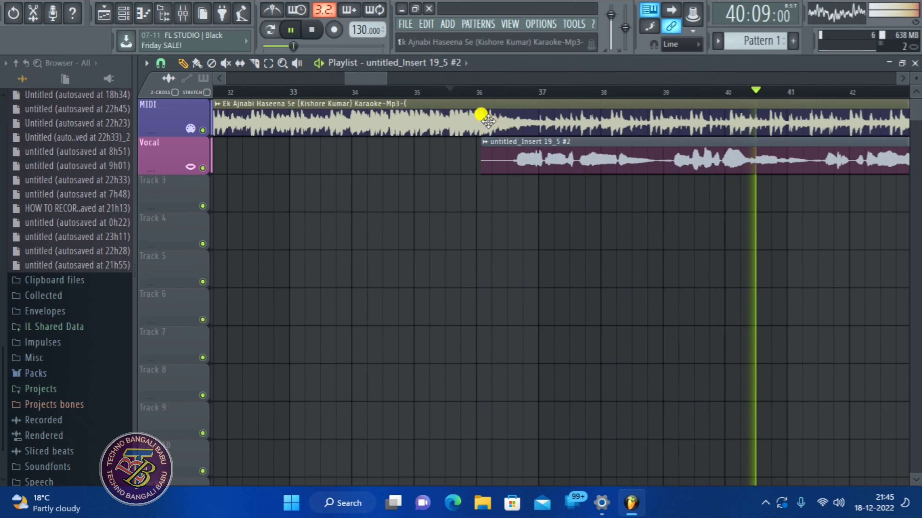
- Nudge the second vocal piece slightly earlier so it starts at about bar 36, replaying from around that bar to check its sync
{"action": "left_click", "coordinate": [467, 93]}
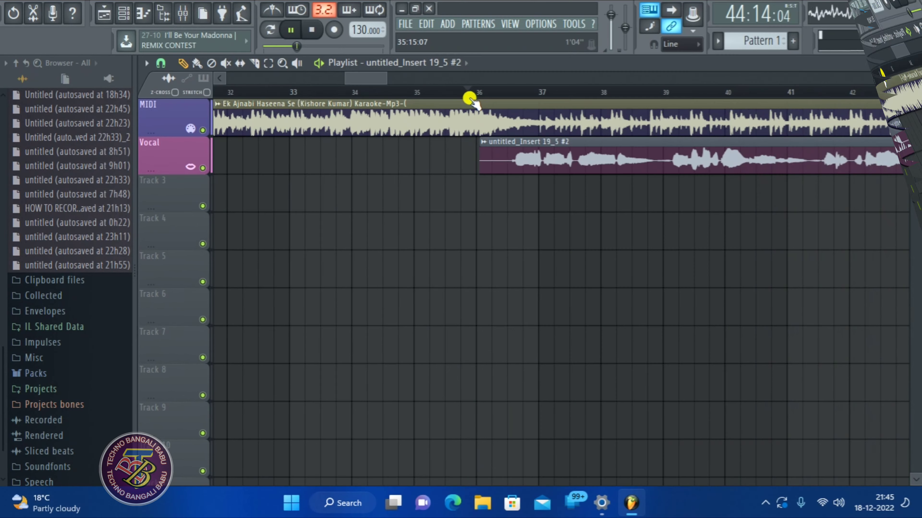
{"action": "left_click", "coordinate": [468, 95]}
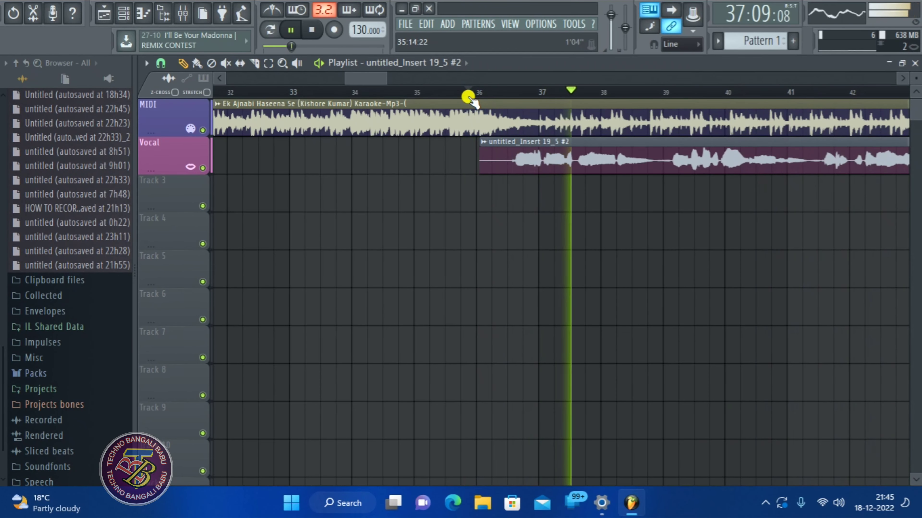
{"action": "left_click_drag", "start_coordinate": [495, 147], "coordinate": [490, 145]}
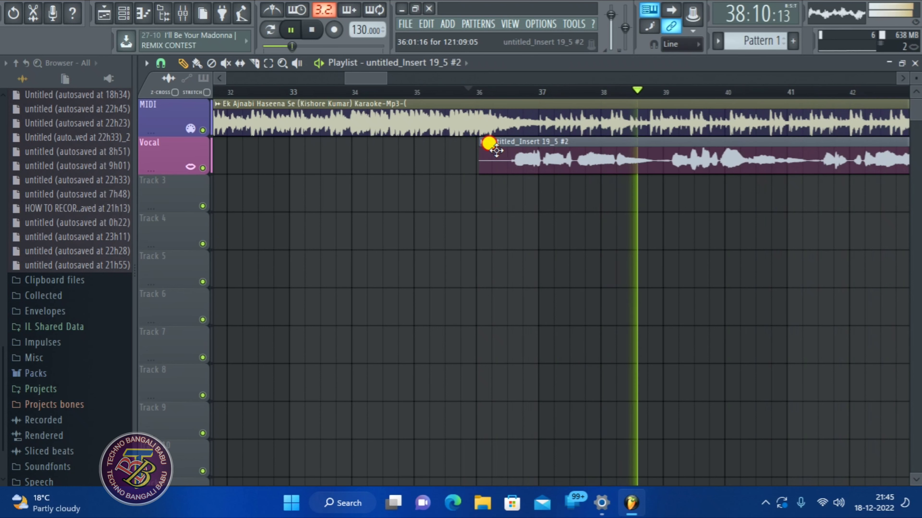
{"action": "left_click", "coordinate": [484, 94]}
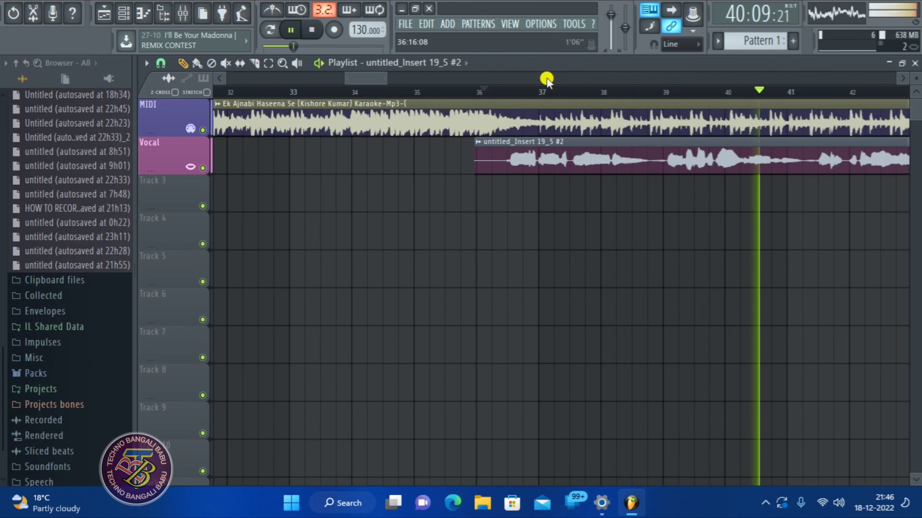
- Listen through the following bars of the song to check the vocal's timing against the karaoke
{"action": "scroll", "coordinate": [512, 95], "scroll_direction": "down", "scroll_amount": 2}
{"action": "scroll", "coordinate": [511, 95], "scroll_direction": "down", "scroll_amount": 1}
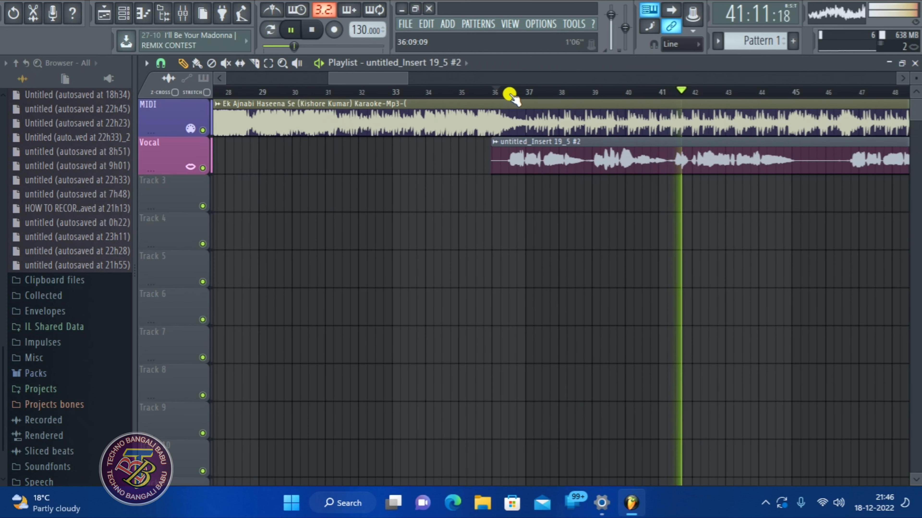
{"action": "scroll", "coordinate": [511, 95], "scroll_direction": "down", "scroll_amount": 2}
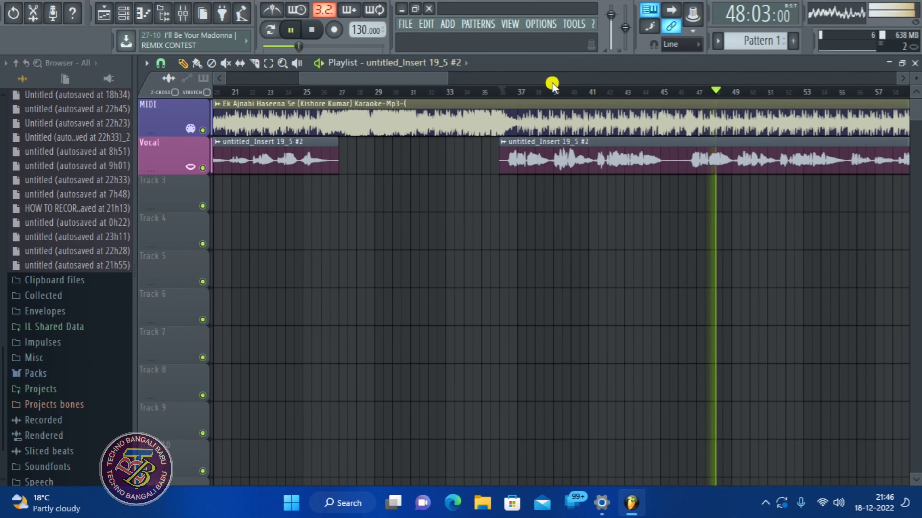
{"action": "scroll", "coordinate": [609, 98], "scroll_direction": "down", "scroll_amount": 4}
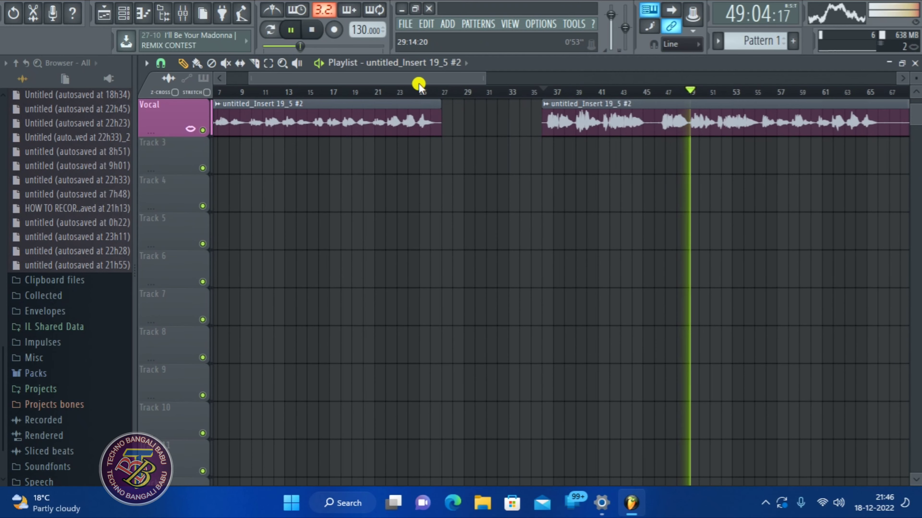
{"action": "scroll", "coordinate": [498, 123], "scroll_direction": "up", "scroll_amount": 2}
{"action": "left_click", "coordinate": [746, 90]}
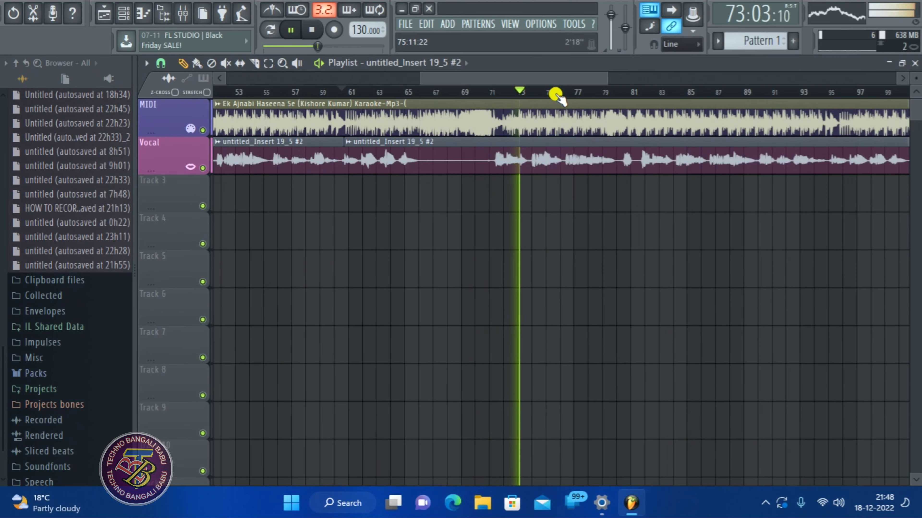
- Slice out and delete the short vocal phrase between about bars 80 and 81, replaying the passage from bar 79 to check it
{"action": "scroll", "coordinate": [555, 95], "scroll_direction": "up", "scroll_amount": 3}
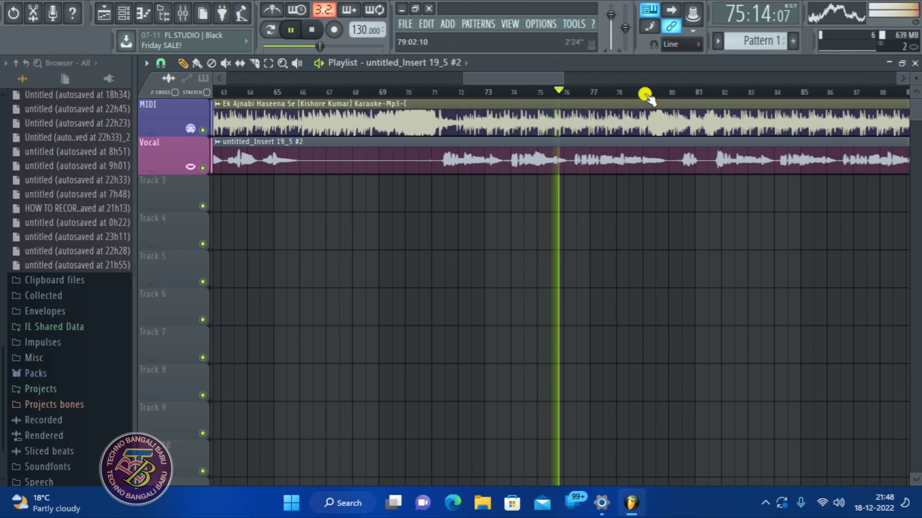
{"action": "left_click", "coordinate": [627, 92]}
{"action": "left_click", "coordinate": [652, 93]}
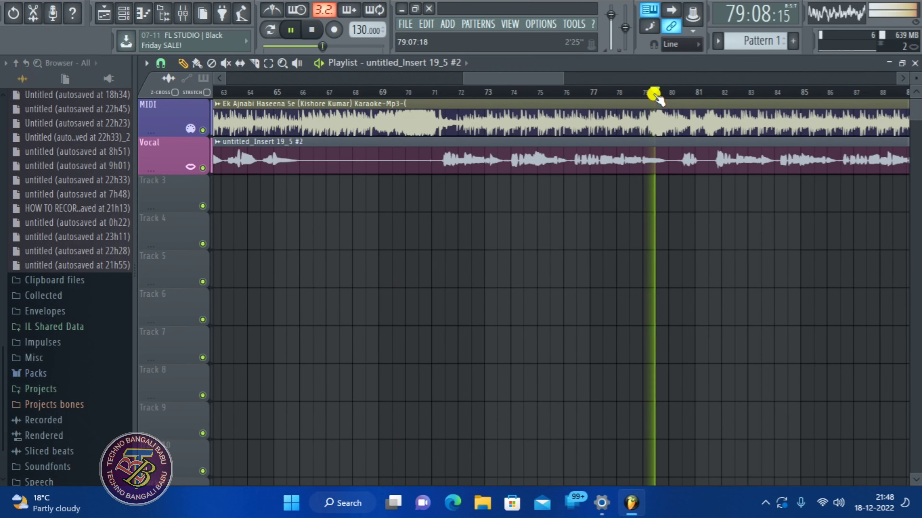
{"action": "left_click", "coordinate": [685, 94]}
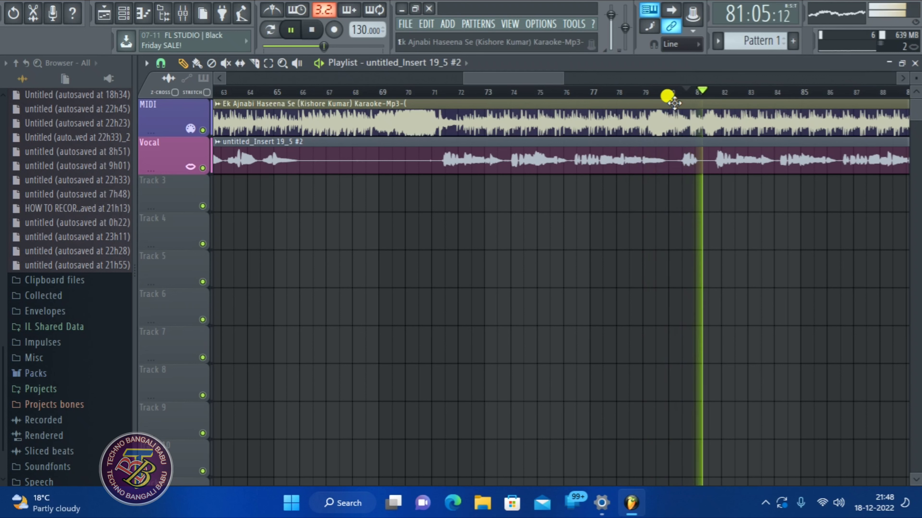
{"action": "left_click", "coordinate": [671, 94]}
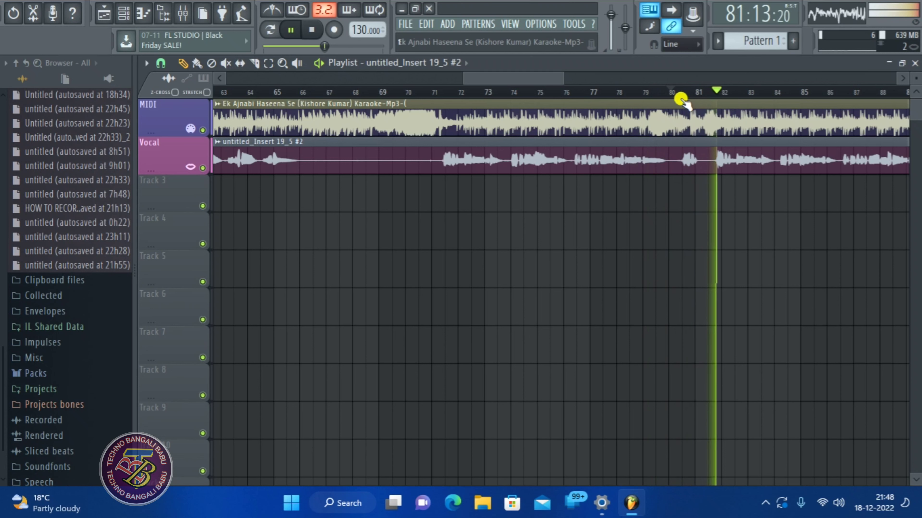
{"action": "left_click", "coordinate": [291, 30]}
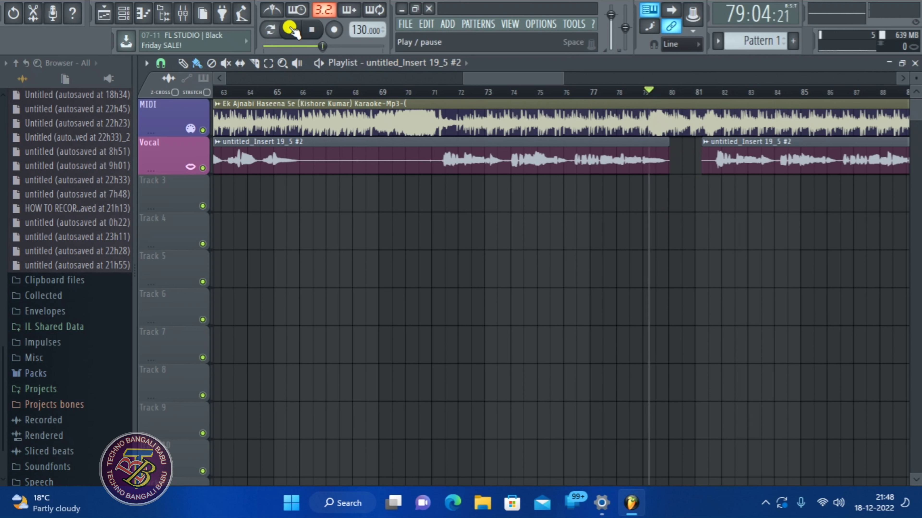
{"action": "left_click", "coordinate": [290, 29]}
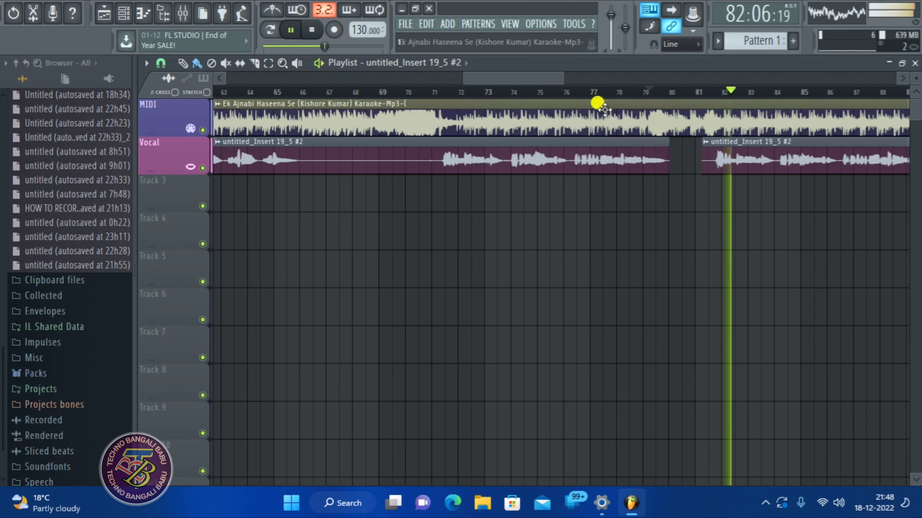
{"action": "scroll", "coordinate": [561, 94], "scroll_direction": "down", "scroll_amount": 3}
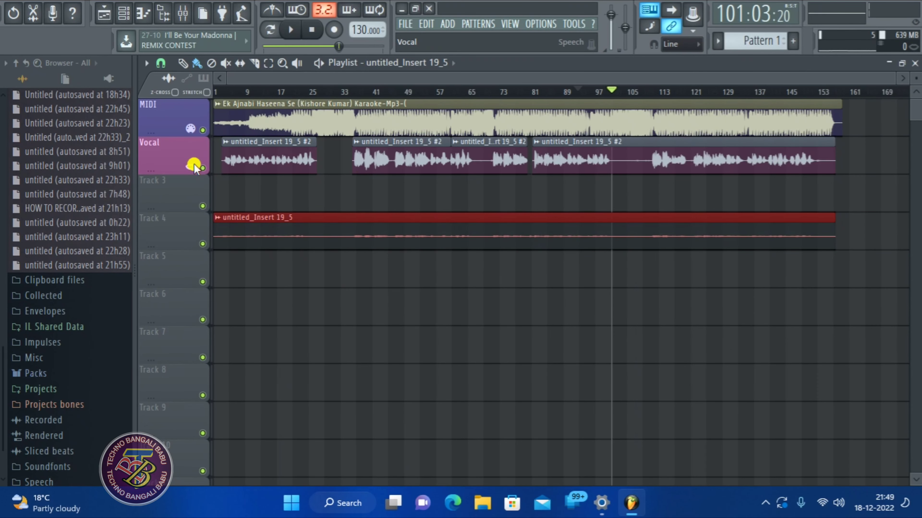
- Mute the Vocal and MIDI tracks and play the raw recording on Track 4 alone from about bar 111
{"action": "left_click", "coordinate": [196, 167]}
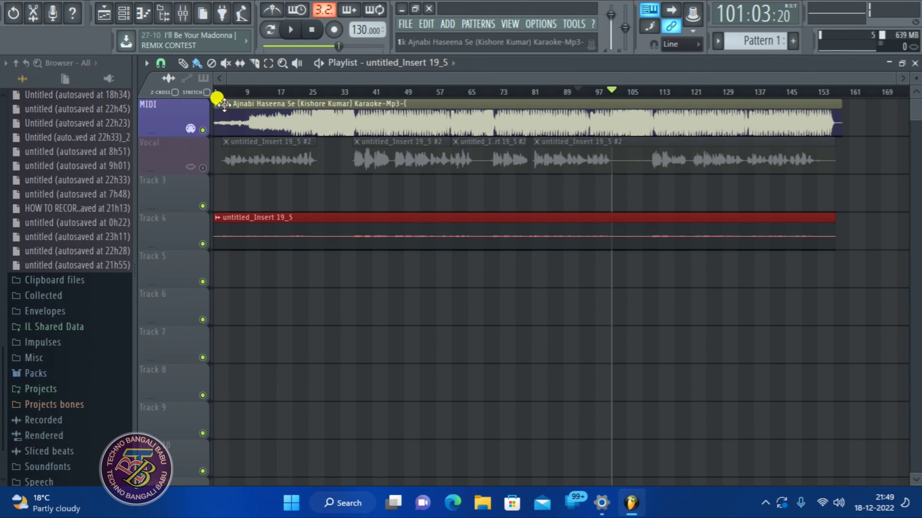
{"action": "left_click", "coordinate": [203, 130]}
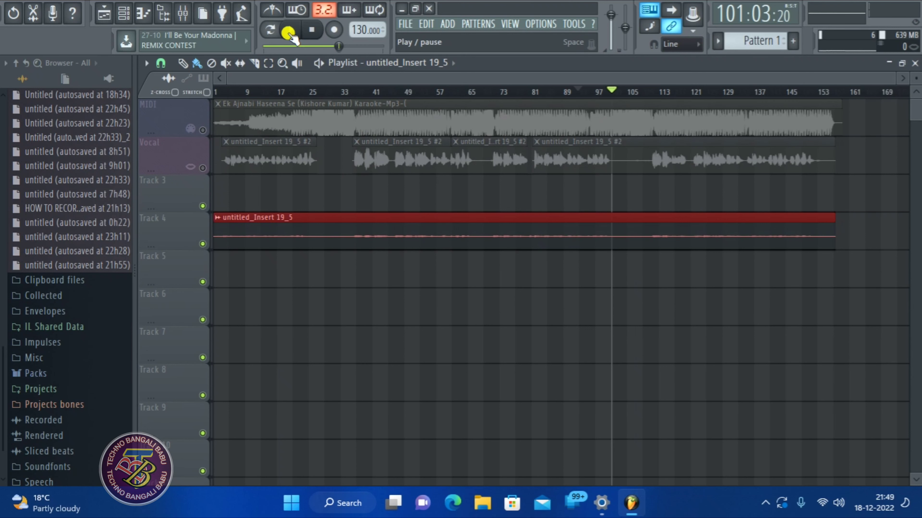
{"action": "left_click", "coordinate": [288, 32]}
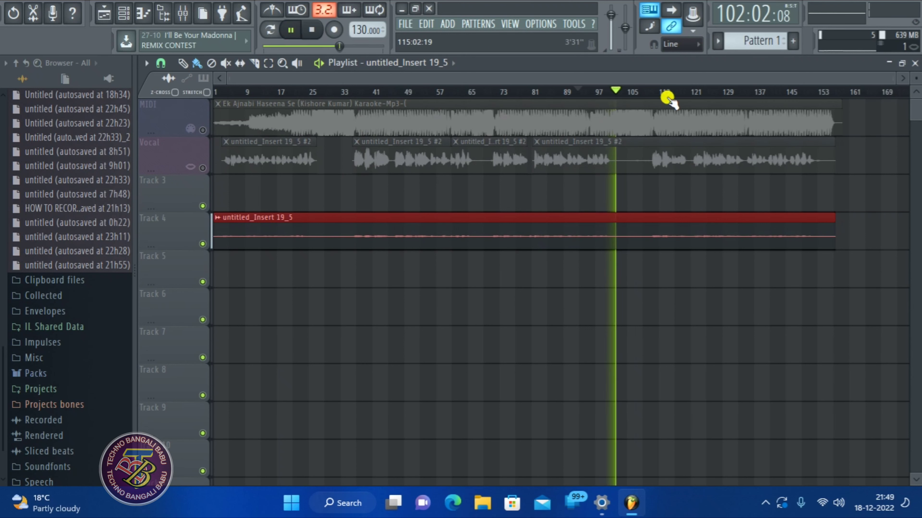
{"action": "left_click", "coordinate": [654, 95]}
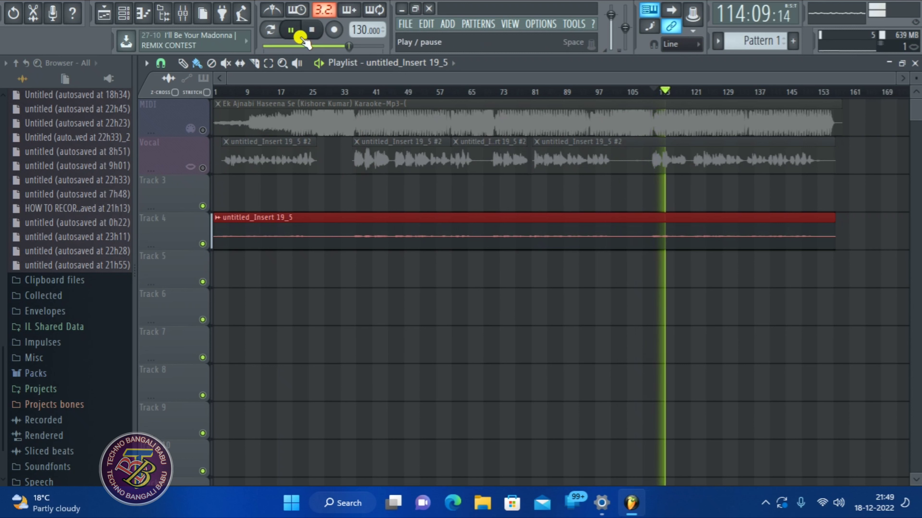
{"action": "left_click", "coordinate": [291, 30]}
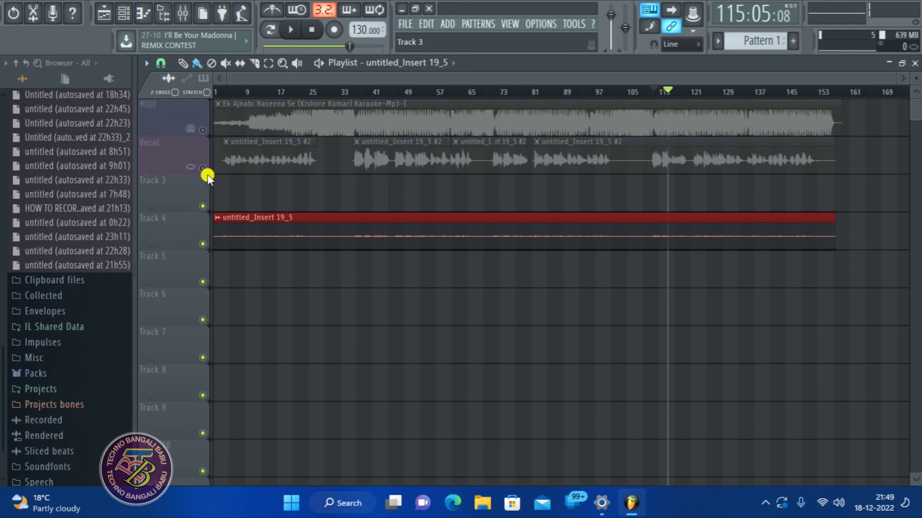
- Unmute the Vocal track, mute Track 4, and play the processed vocal alone from about bar 56
{"action": "left_click", "coordinate": [203, 168]}
{"action": "left_click", "coordinate": [202, 244]}
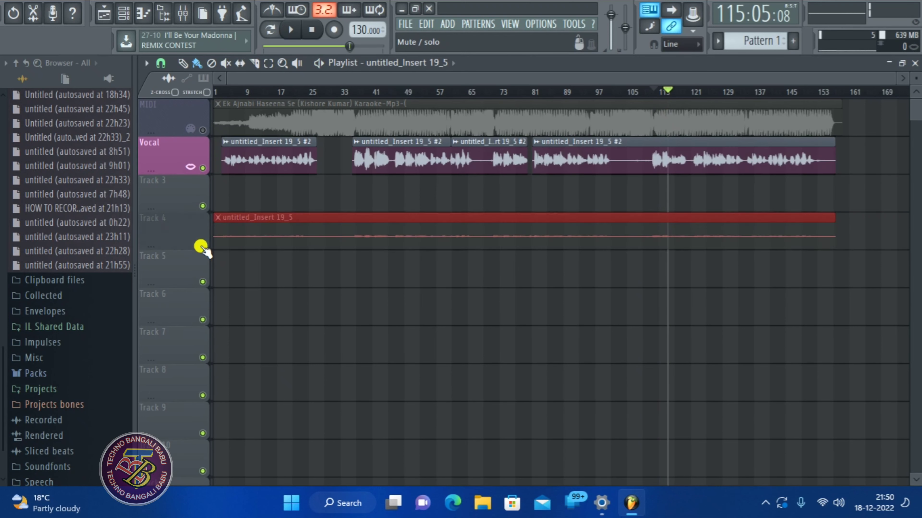
{"action": "left_click", "coordinate": [434, 92]}
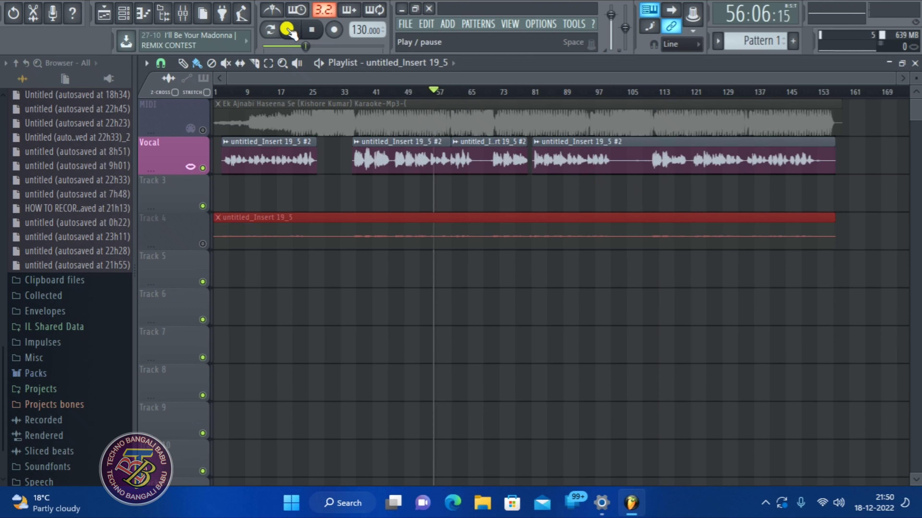
{"action": "left_click", "coordinate": [290, 30]}
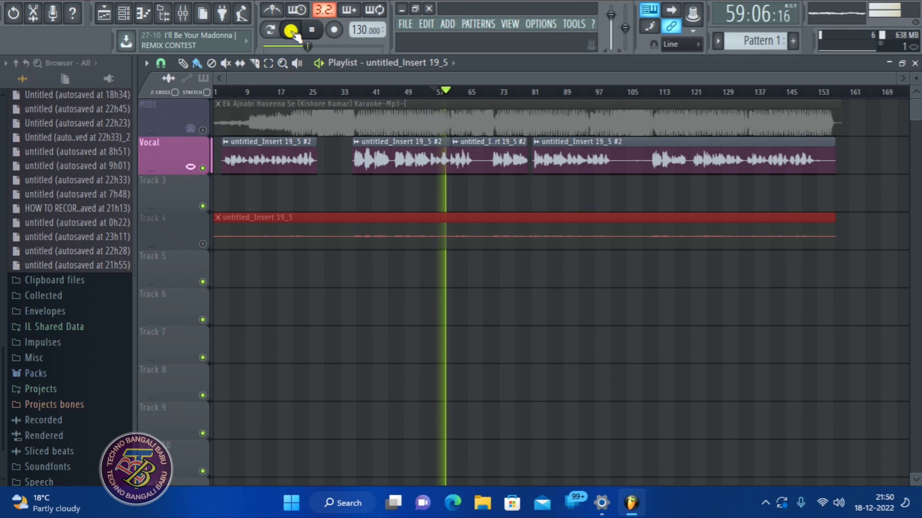
{"action": "left_click", "coordinate": [292, 32]}
- Open the plugin list for empty effect slot 8 on the REC mixer track
{"action": "left_click", "coordinate": [183, 16]}
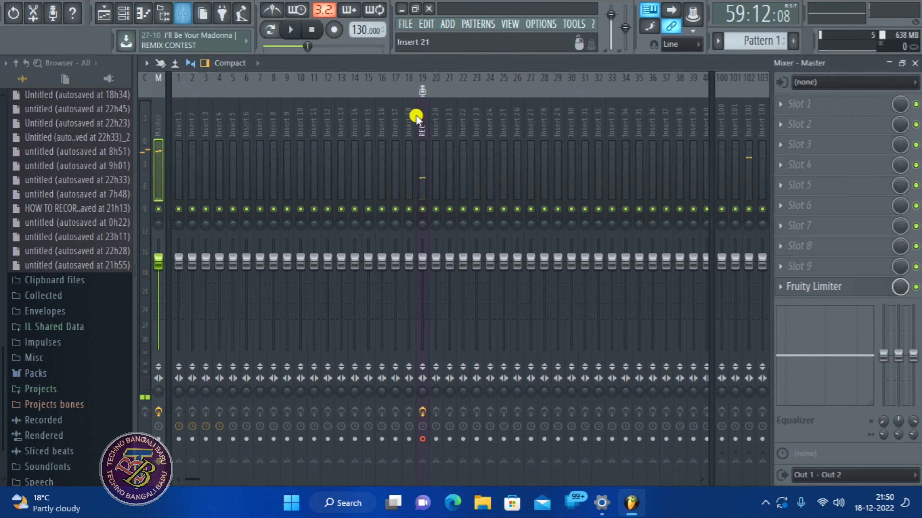
{"action": "left_click", "coordinate": [423, 125]}
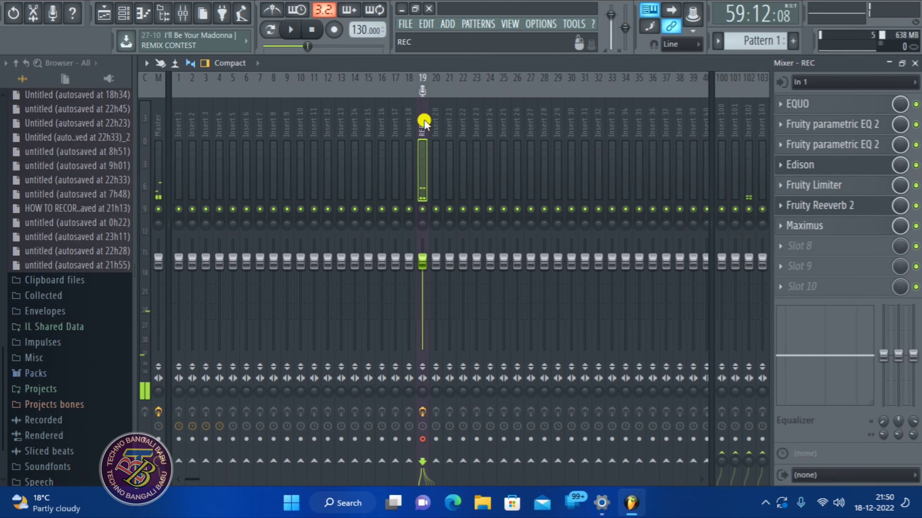
{"action": "left_click", "coordinate": [792, 247]}
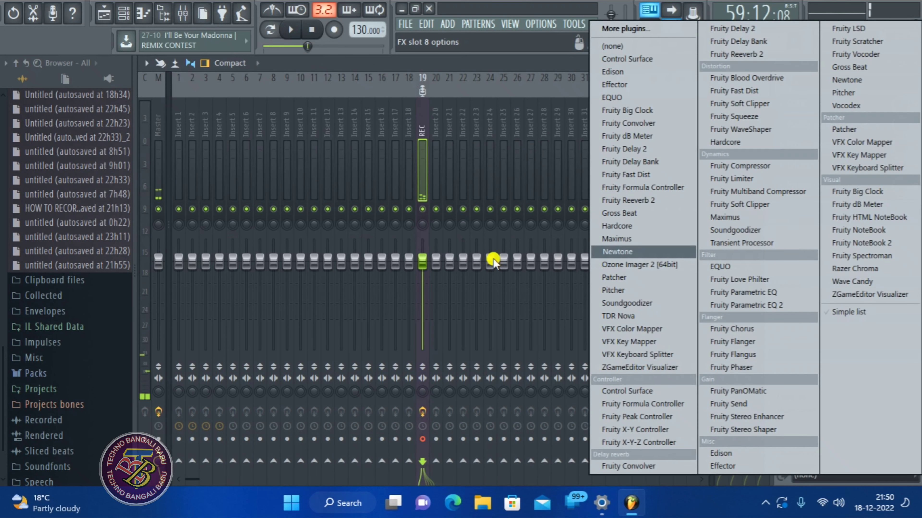